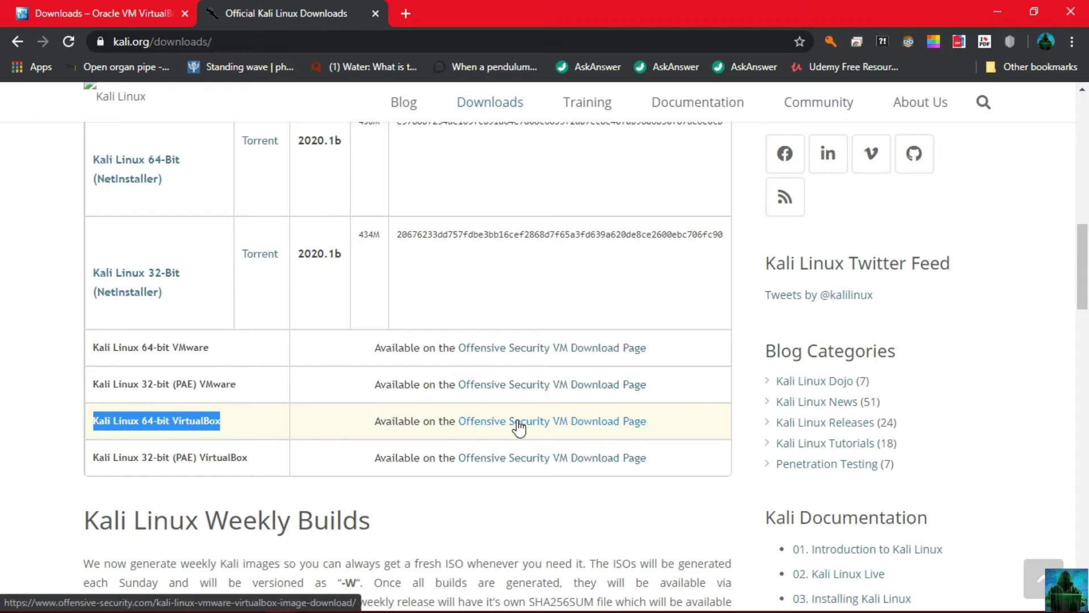
Open the Offensive Security VM Download Page for the Kali Linux 64-bit VirtualBox image.
{"action": "left_click", "coordinate": [546, 430]}
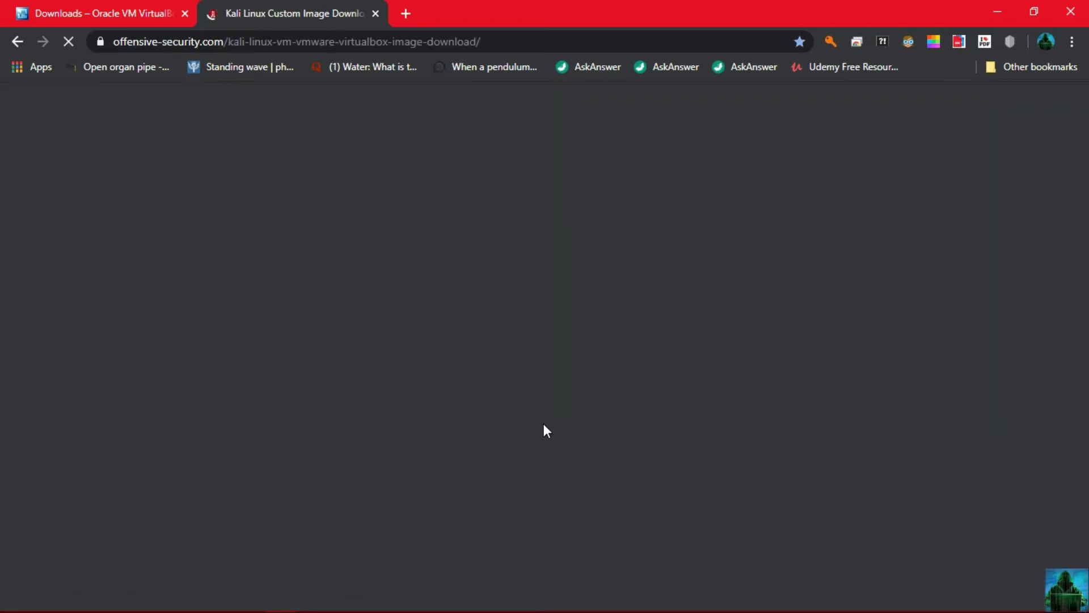
{"action": "scroll", "coordinate": [544, 426], "scroll_direction": "down", "scroll_amount": 10}
{"action": "scroll", "coordinate": [544, 430], "scroll_direction": "up", "scroll_amount": 5}
In Notepad, add a space before "WHICH" and a line "THERE ARE MANY DIFFERNECES BETWEEN VMWARE AND VMBOX, SO DON'T CONFUSE YOURSELF !!!".
{"action": "key", "text": "alt+Tab"}
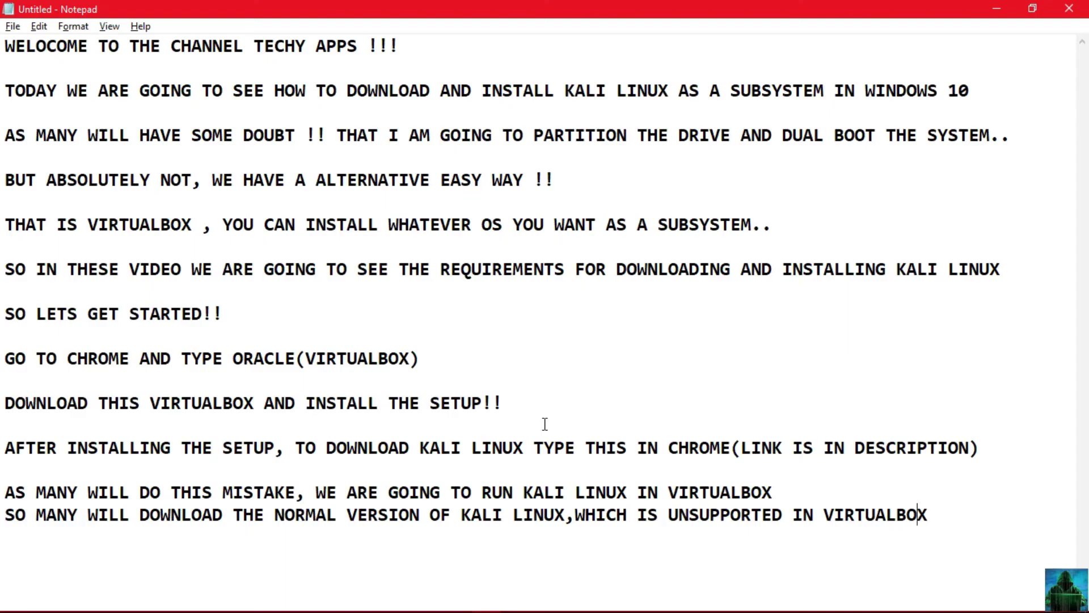
{"action": "left_click", "coordinate": [574, 515]}
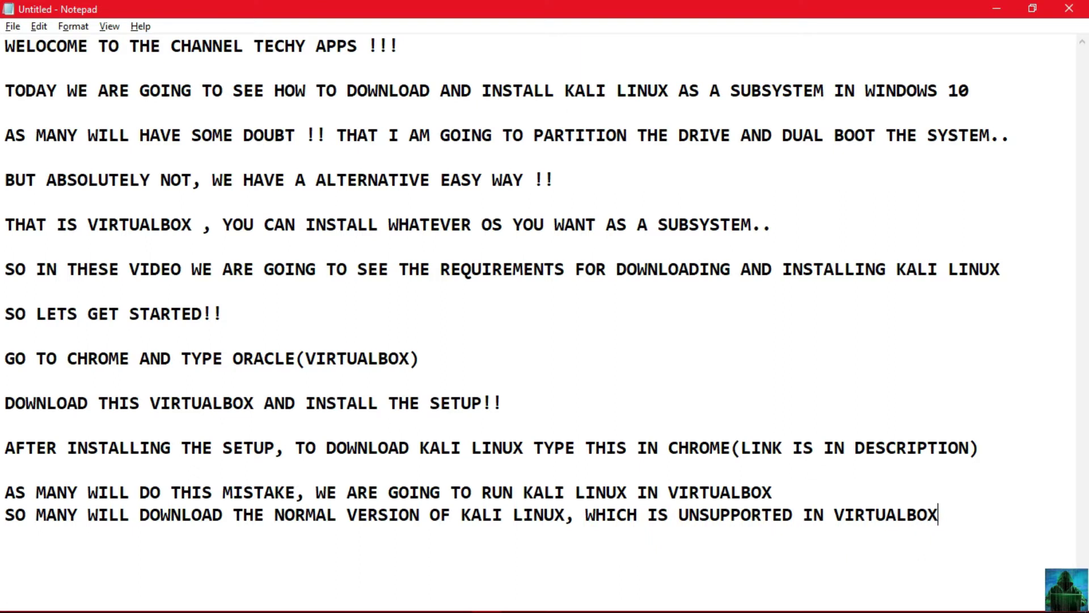
{"action": "type", "text": "HERE ARE M"}
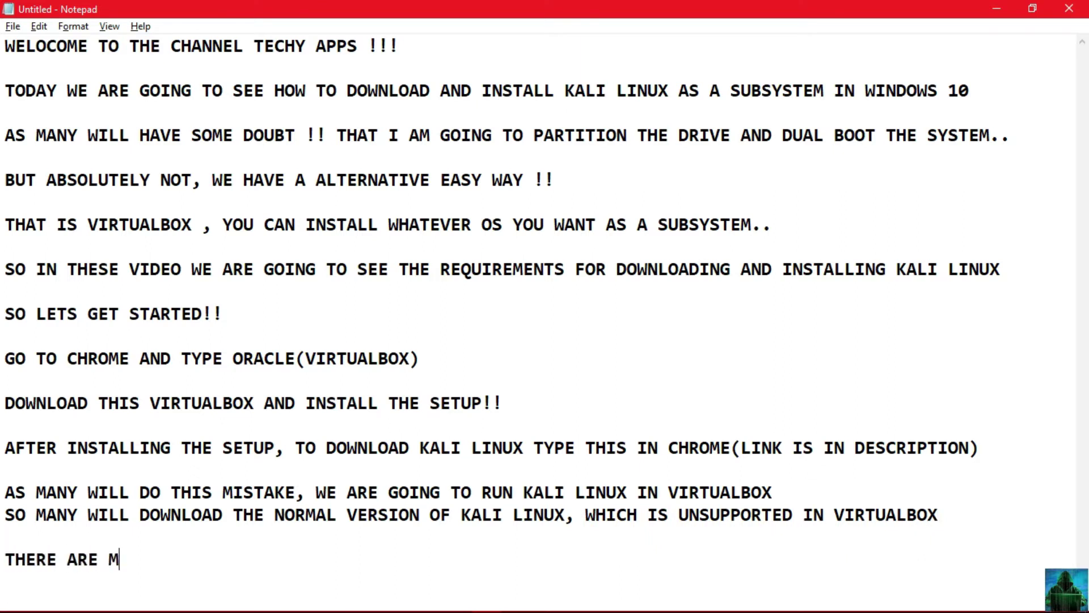
{"action": "type", "text": "ANY DIFFERNCNES"}
{"action": "key", "text": "BackSpace"}
{"action": "key", "text": "BackSpace"}
{"action": "key", "text": "BackSpace"}
{"action": "type", "text": "CES BE"}
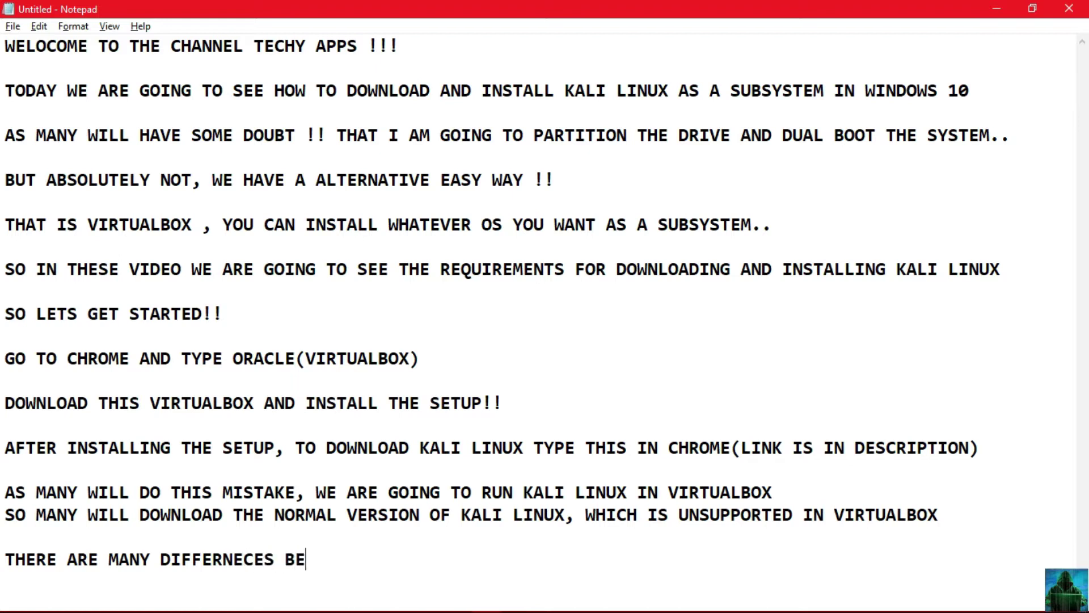
{"action": "type", "text": "TWEEN VMWARE "}
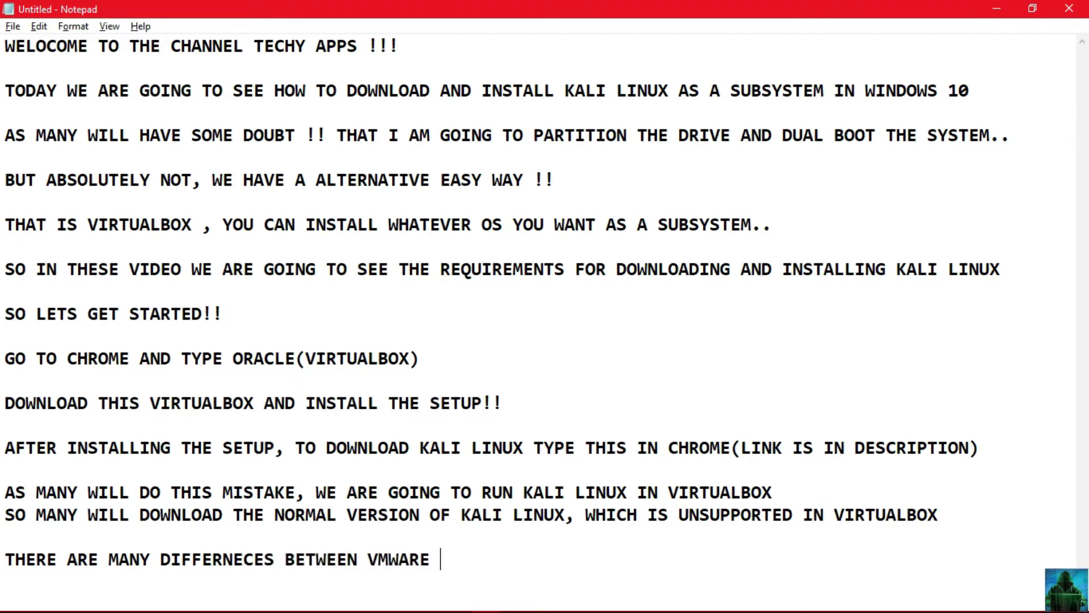
{"action": "type", "text": "AND VMBOX"}
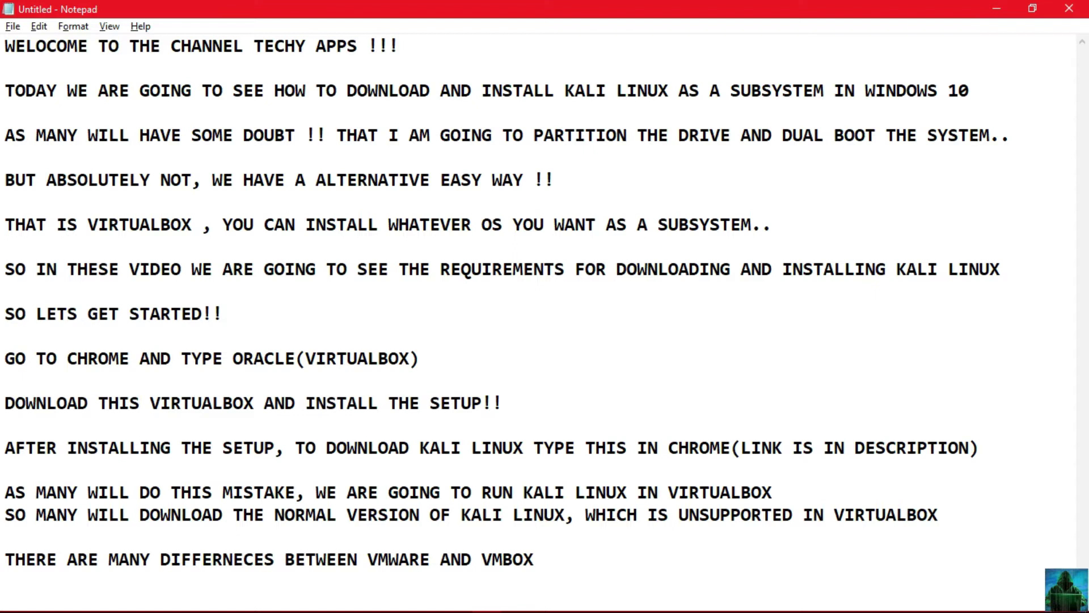
{"action": "type", "text": ", SO DON'T CONFUSE "}
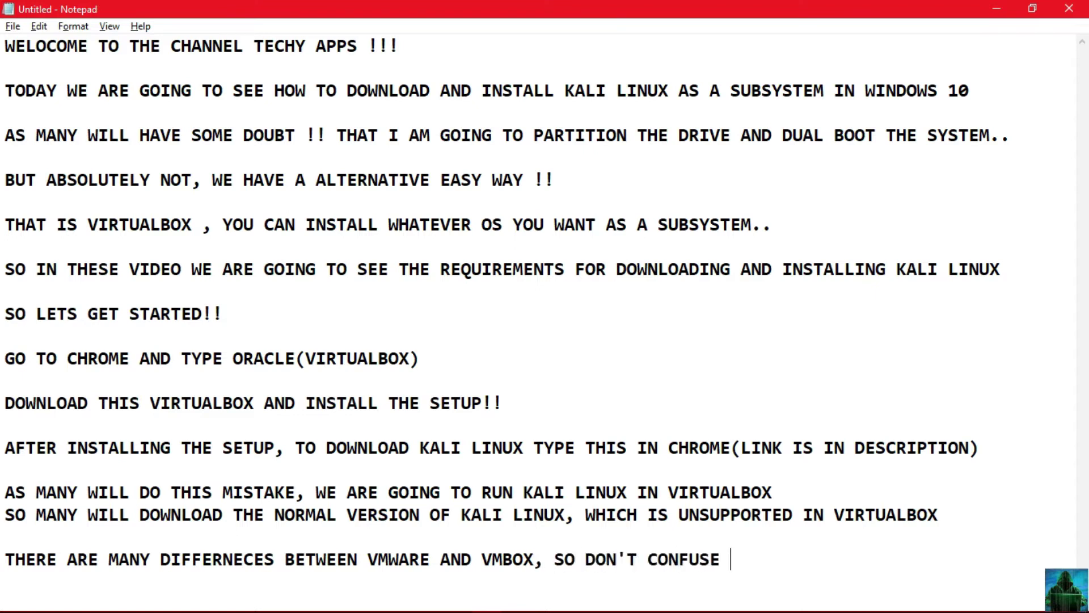
{"action": "type", "text": "YOURSELF "}
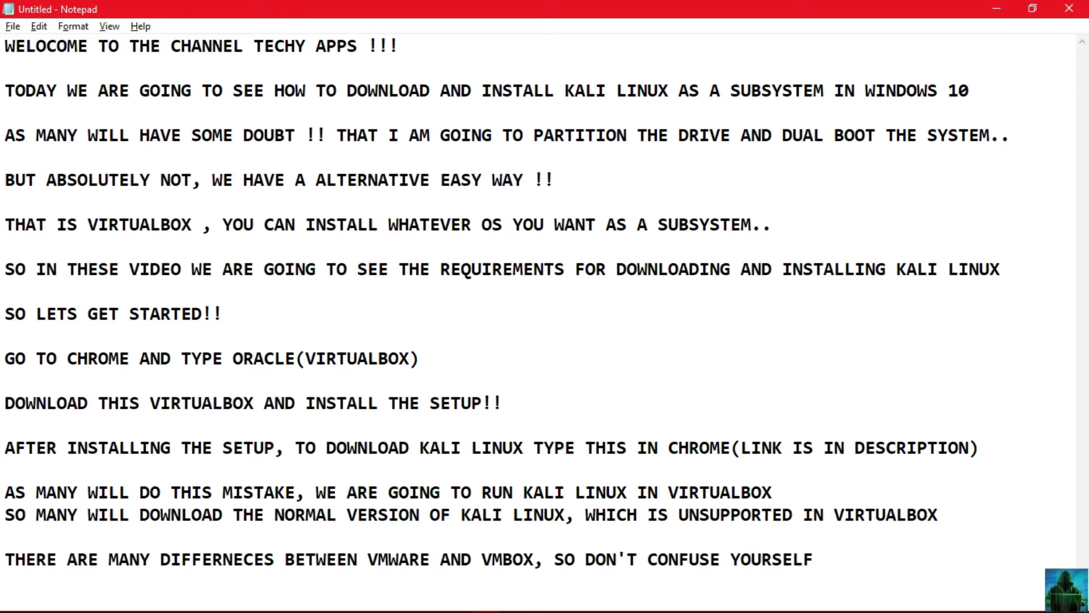
{"action": "type", "text": "!!!"}
Add the paragraph "SO CLICK THE VIRTUALBOX AND DOWNLOAD AS PER YOUR BIT SYSTEM OF YOUR COMPUTER OR LAPTOP (32BIT OR 64BIT)".
{"action": "key", "text": "Return"}
{"action": "key", "text": "Return"}
{"action": "type", "text": "SO CLICK THE VIRTUALBOX"}
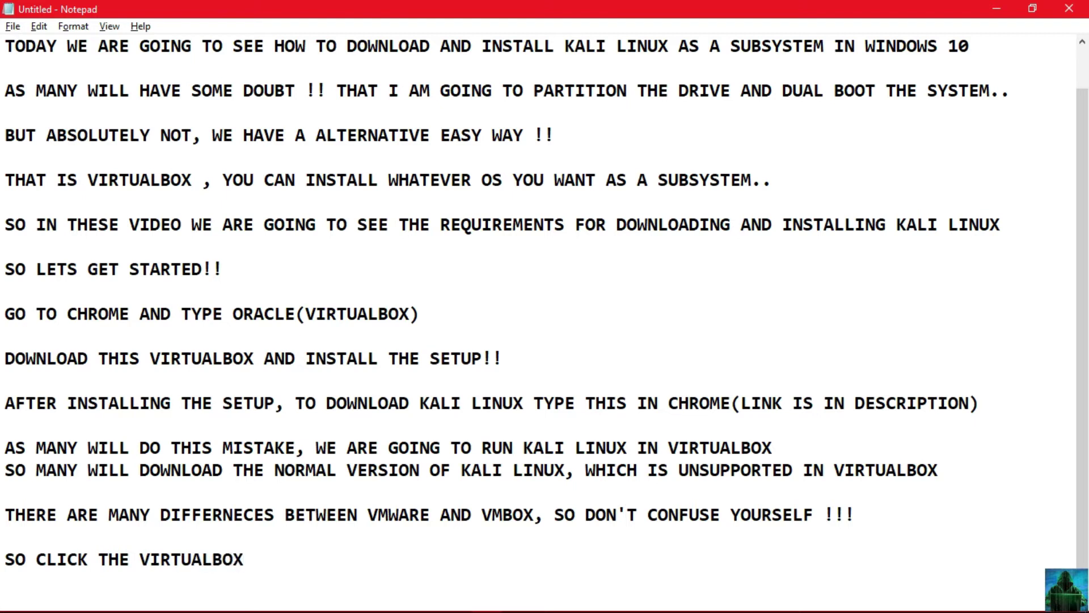
{"action": "type", "text": " AND DOWNLOAD AS PER YOUR"}
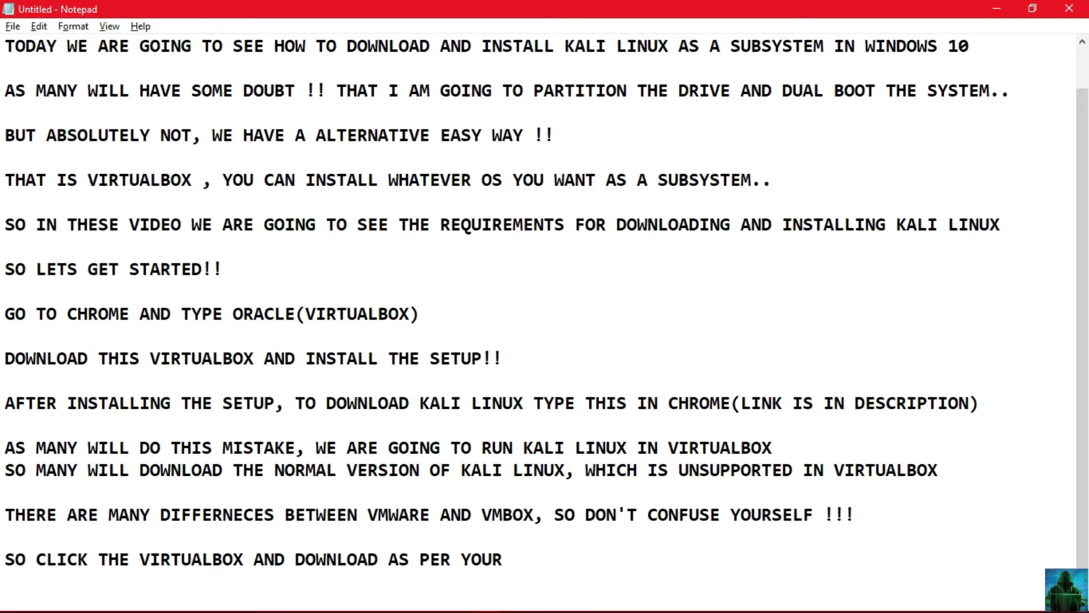
{"action": "type", "text": " BIT SYSTEM OF YOUR COM"}
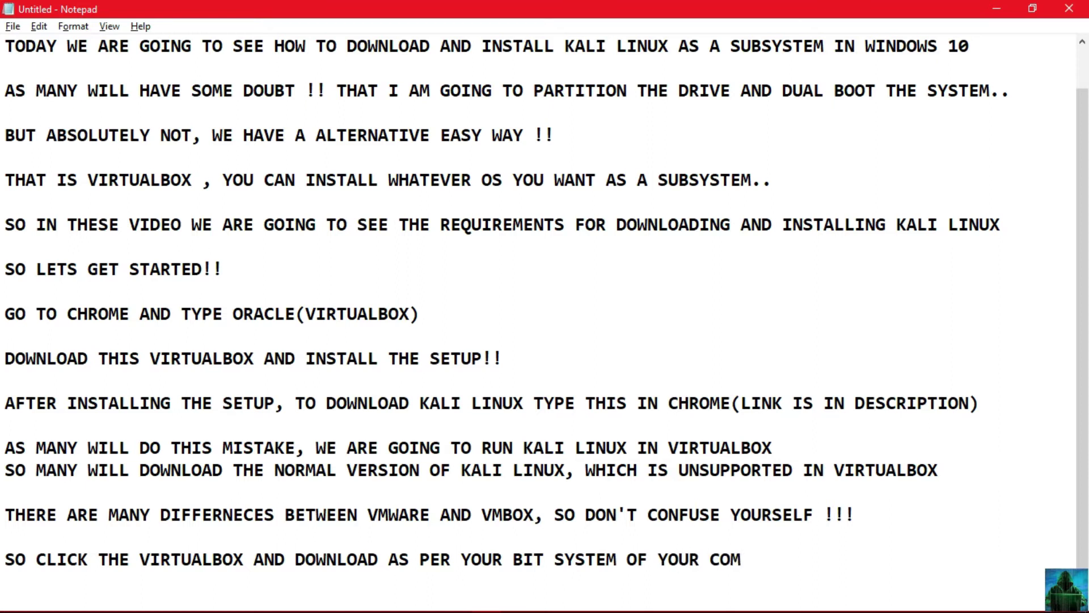
{"action": "type", "text": "PUTER OR LAPTI"}
{"action": "key", "text": "BackSpace"}
{"action": "type", "text": "OP (32BIT OR "}
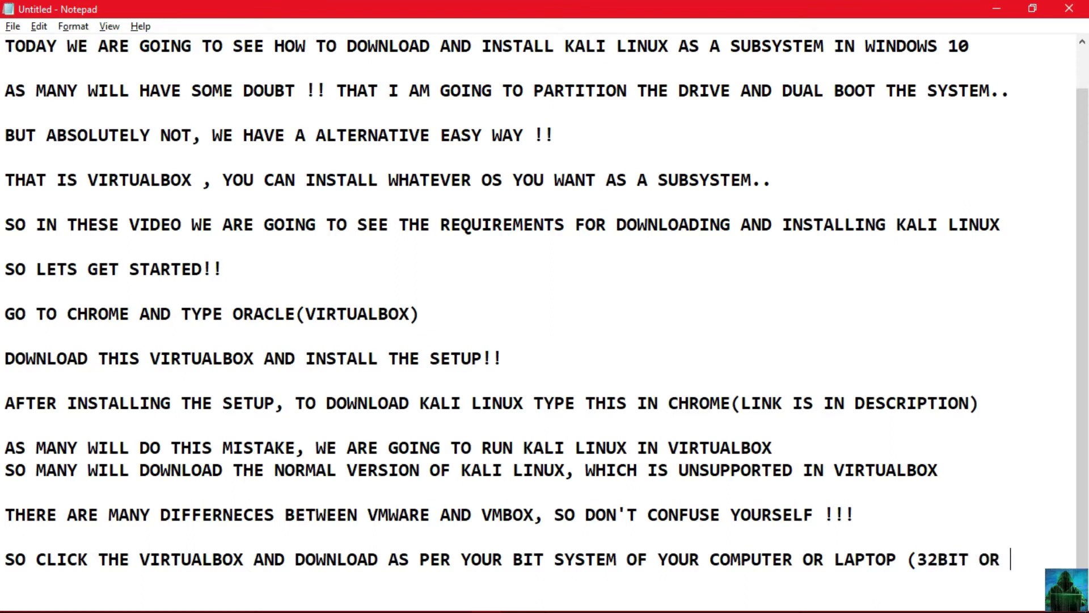
{"action": "type", "text": "64BIT)"}
Add the paragraph "IT DEPENDS ON YOUR OS OF YOUR COMPUTER, AS MINE IS 64 BIT I WILL DOWNLOAD THE 64 BIT FILE".
{"action": "key", "text": "Return"}
{"action": "key", "text": "Return"}
{"action": "type", "text": "IT DEP"}
{"action": "type", "text": "ENDA"}
{"action": "key", "text": "BackSpace"}
{"action": "key", "text": "BackSpace"}
{"action": "type", "text": "S ON YOUR OS OF YOUR"}
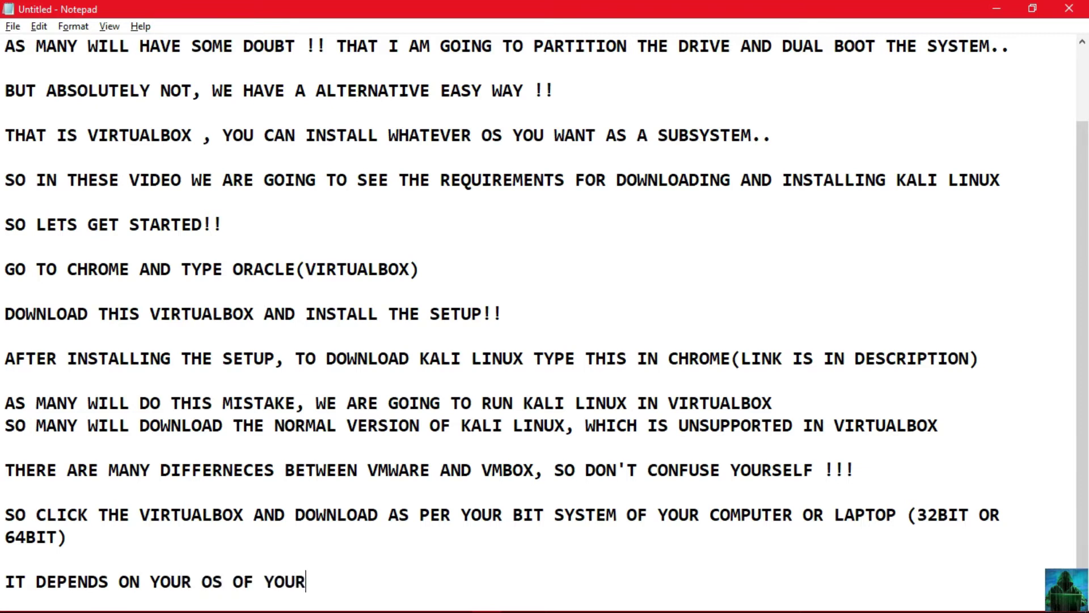
{"action": "type", "text": " COMPUTER, AS MINE US"}
{"action": "key", "text": "BackSpace"}
{"action": "key", "text": "BackSpace"}
{"action": "type", "text": "IS "}
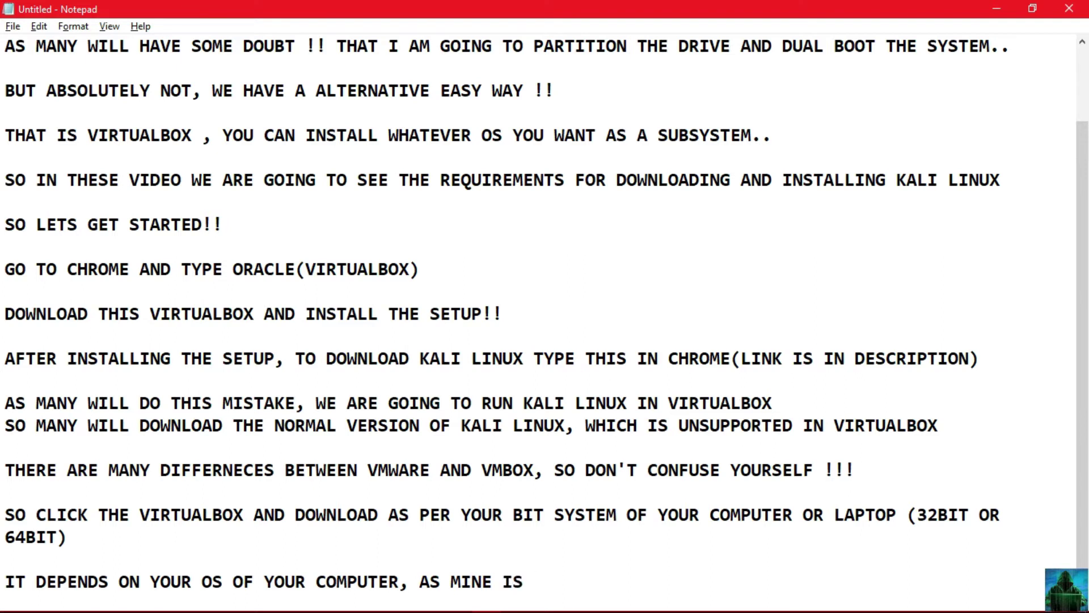
{"action": "type", "text": "64 BIT I WILL DOWNLOAD THE "}
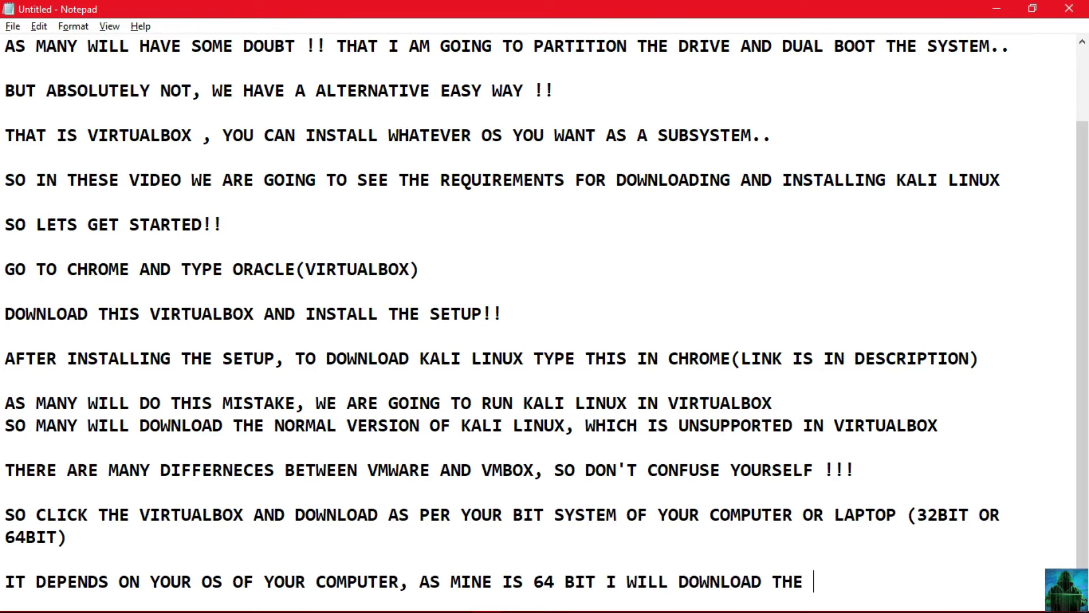
{"action": "type", "text": "64 BIT FILE"}
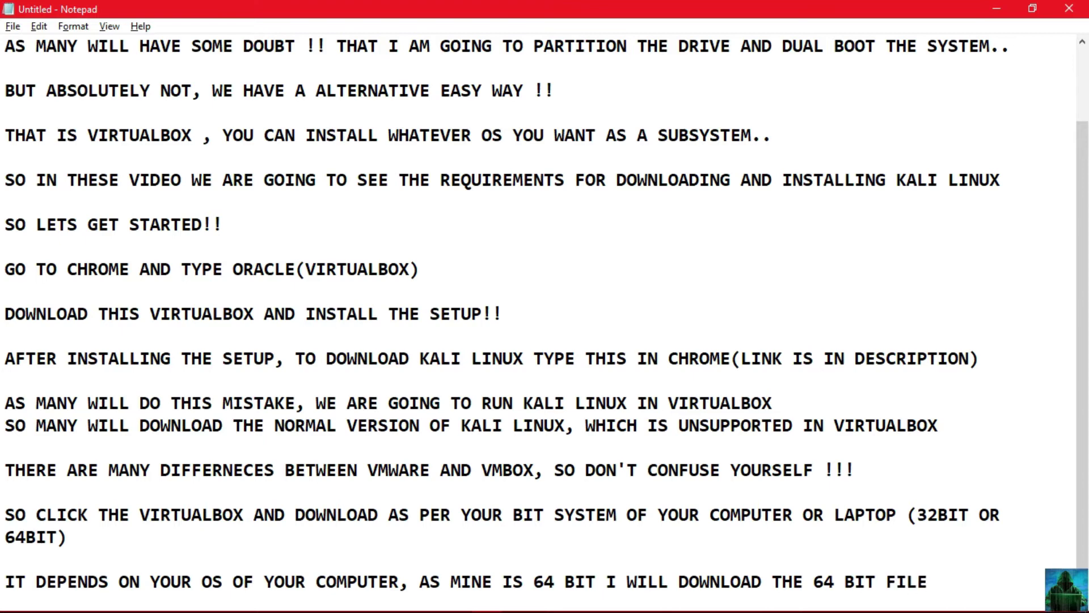
Switch to File Explorer and check the computer's system type through the properties of This PC.
{"action": "left_click", "coordinate": [487, 602]}
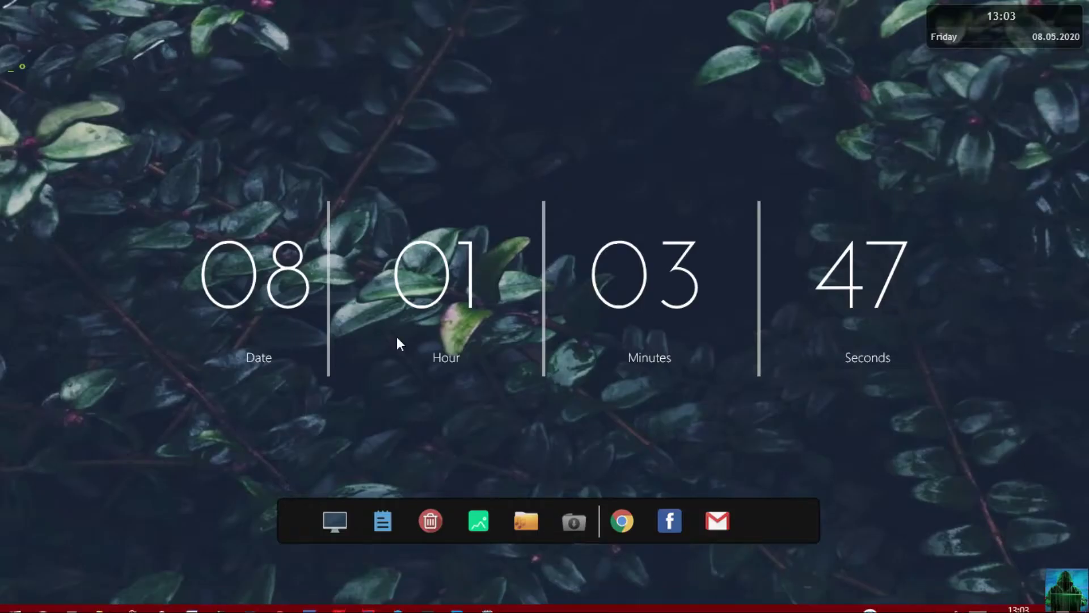
{"action": "right_click", "coordinate": [326, 527]}
{"action": "left_click", "coordinate": [261, 381]}
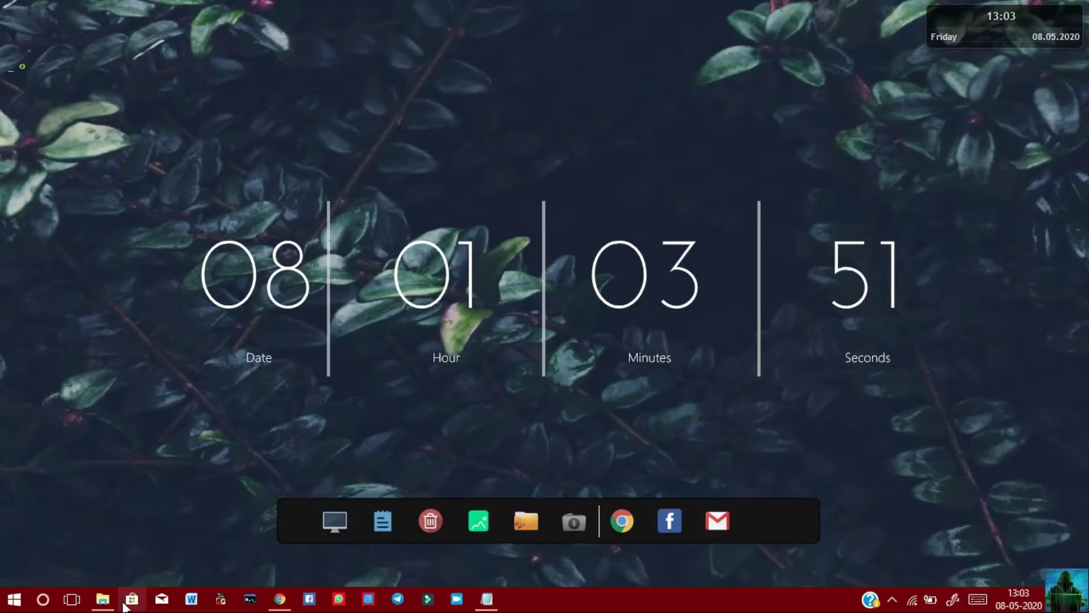
{"action": "left_click", "coordinate": [105, 601]}
{"action": "left_click", "coordinate": [48, 139]}
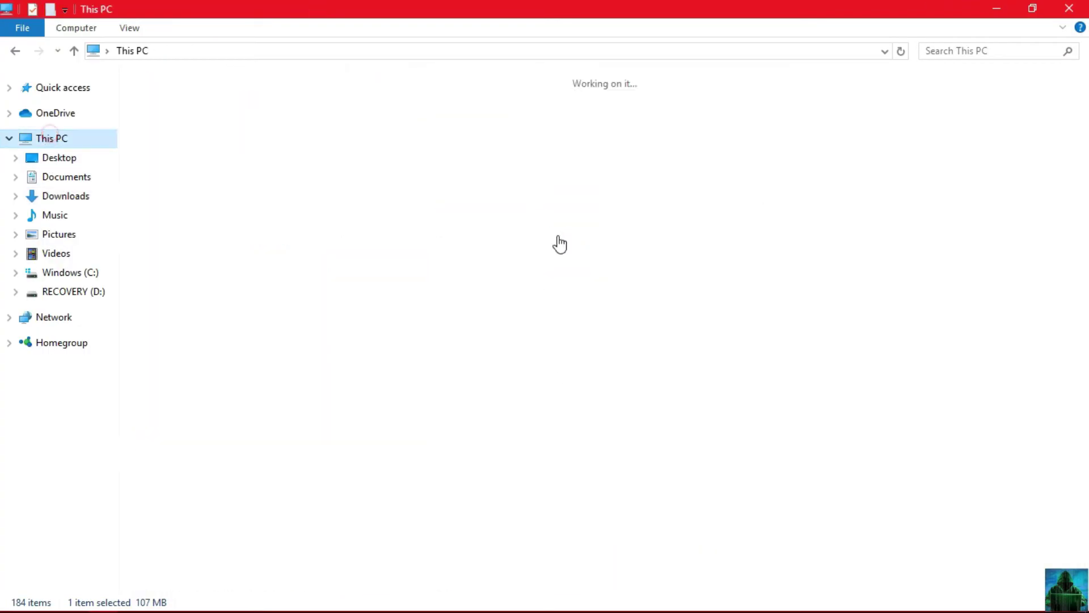
{"action": "right_click", "coordinate": [558, 241]}
{"action": "right_click", "coordinate": [497, 391]}
{"action": "left_click", "coordinate": [564, 377]}
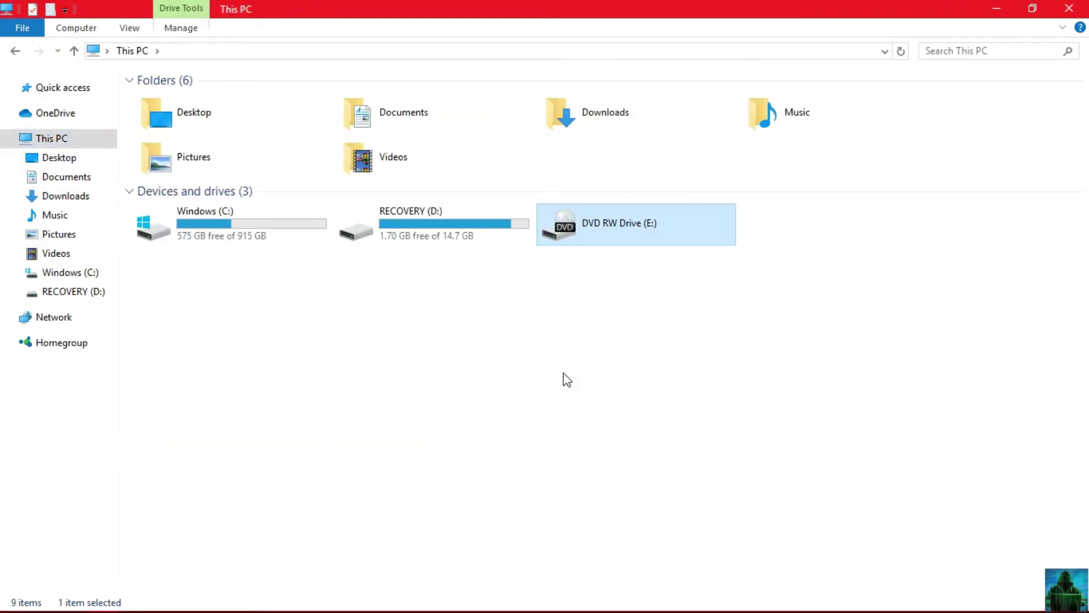
{"action": "left_click", "coordinate": [780, 233]}
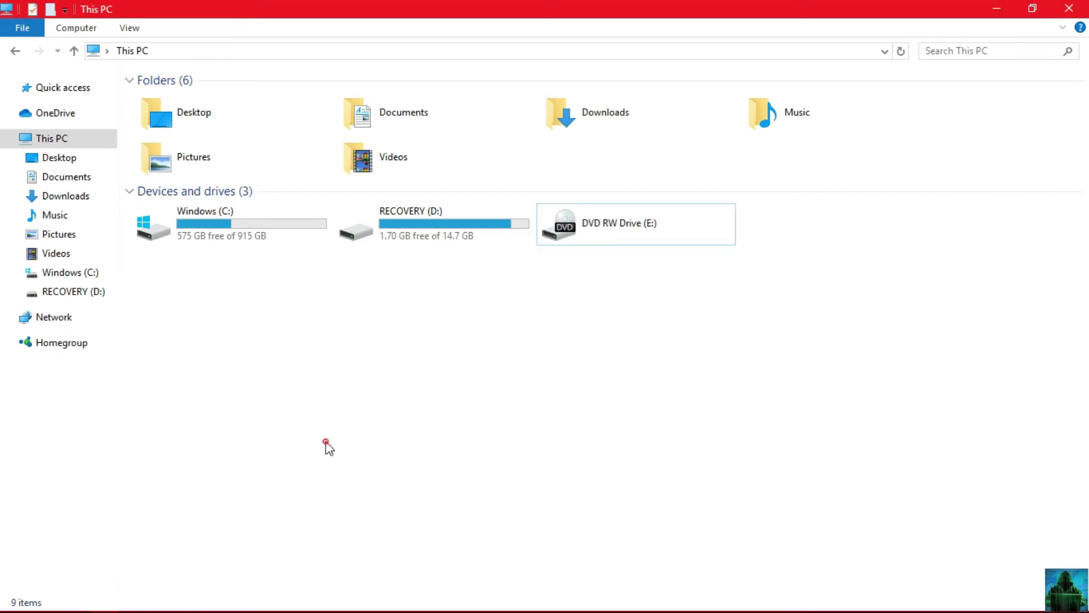
{"action": "right_click", "coordinate": [328, 445]}
{"action": "key", "text": "Escape"}
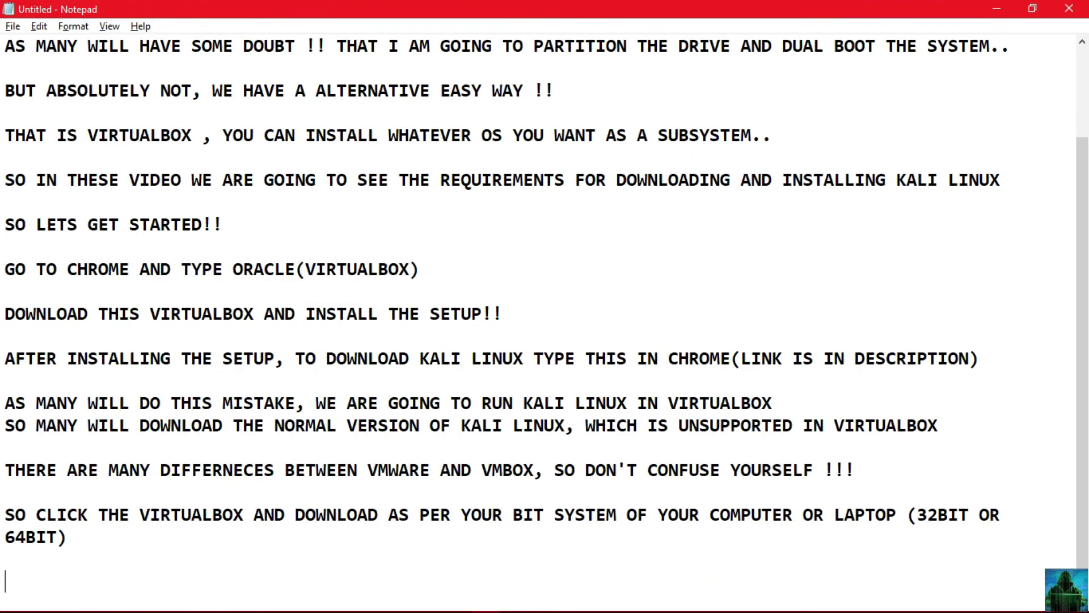
Add the Notepad line "YOU SAW THAT MINE IS 64 BIT. SO I WILL GO WITH 64 BIT" below the last paragraph.
{"action": "type", "text": "YOU SAW THAT MINE IS 64 BIT. SO I WILL GO WITH 64 BIT"}
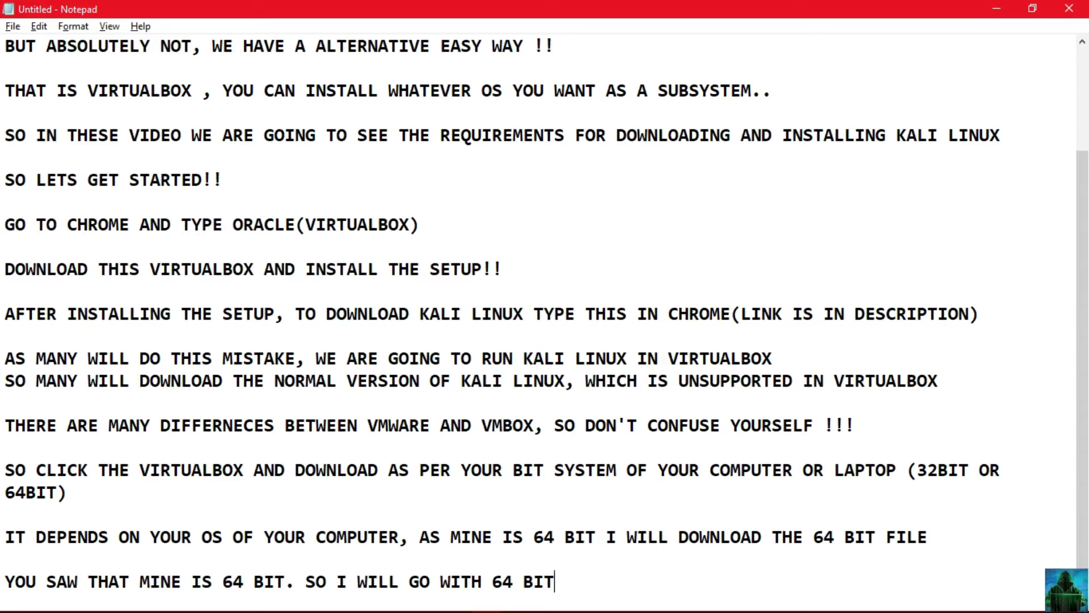
Switch to Chrome, expand the Kali Linux VirtualBox Images section and start downloading Kali Linux VirtualBox 64-Bit.
{"action": "key", "text": "alt+Tab"}
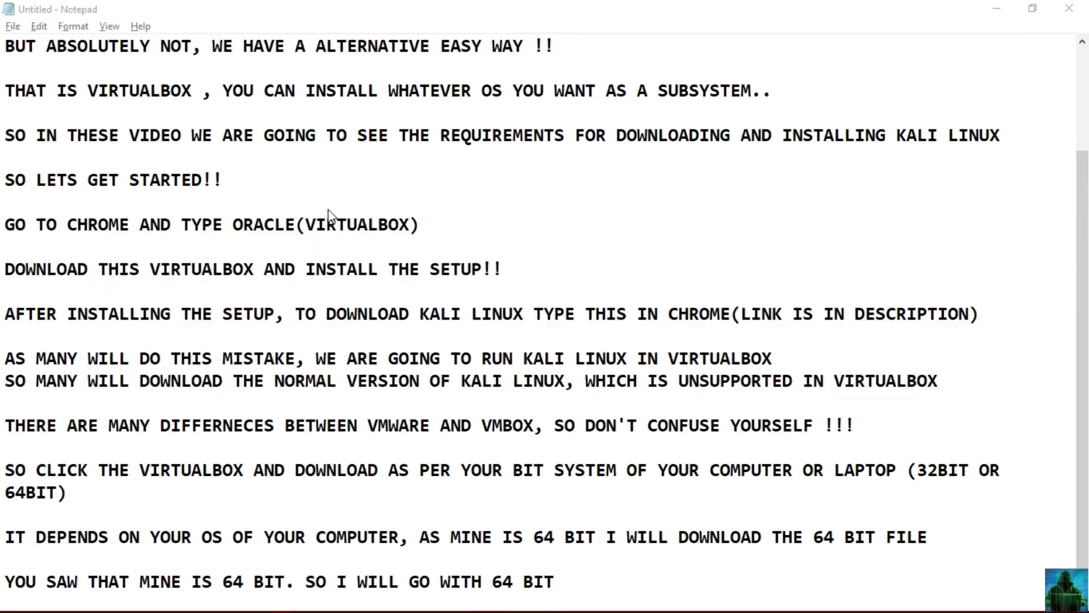
{"action": "scroll", "coordinate": [157, 608], "scroll_direction": "down", "scroll_amount": 3}
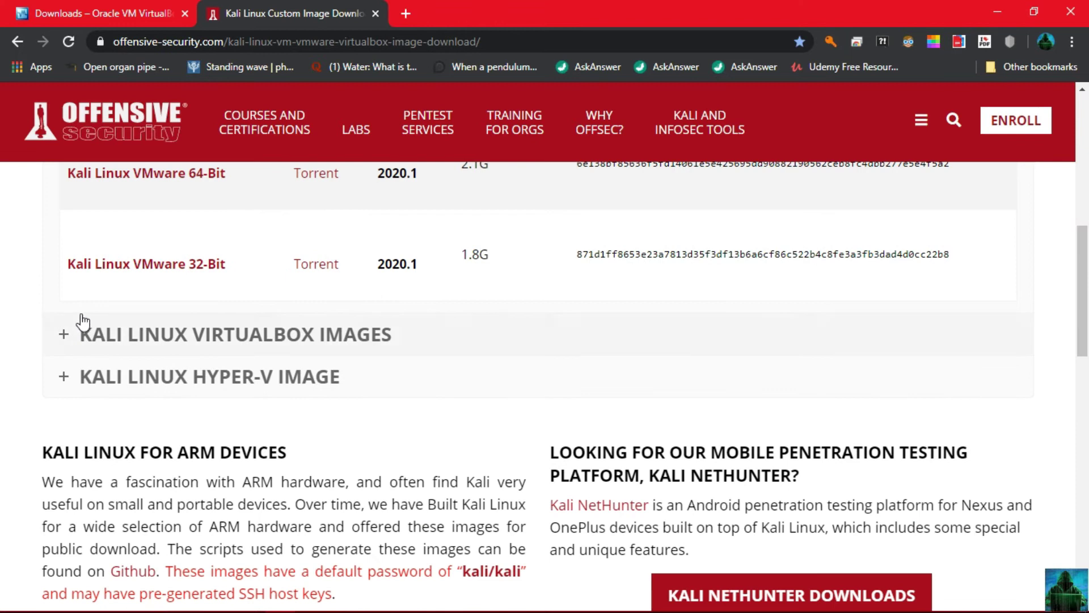
{"action": "left_click", "coordinate": [66, 336]}
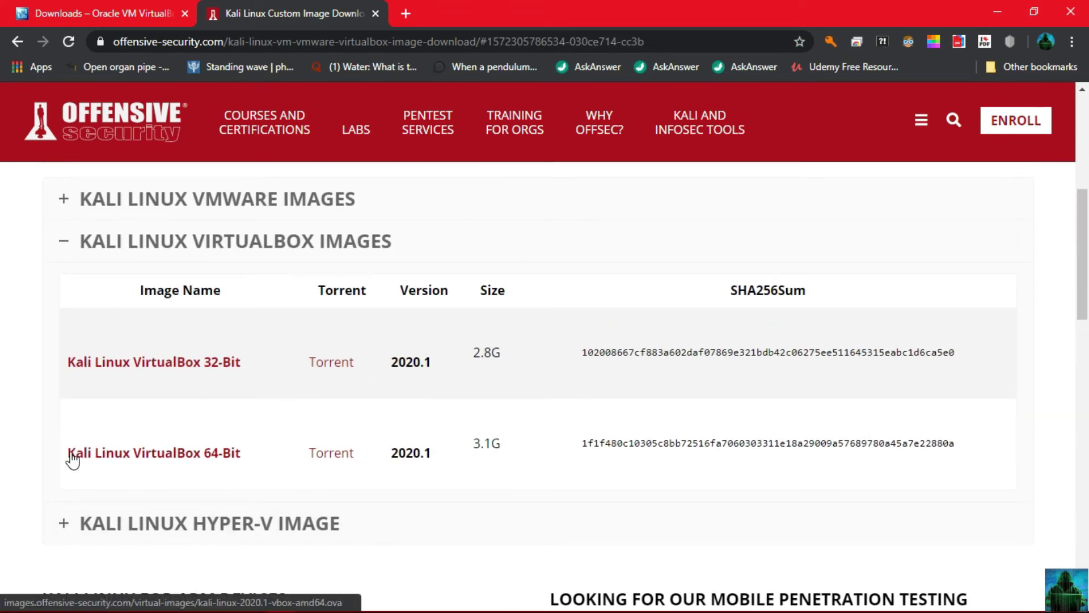
{"action": "left_click", "coordinate": [149, 464]}
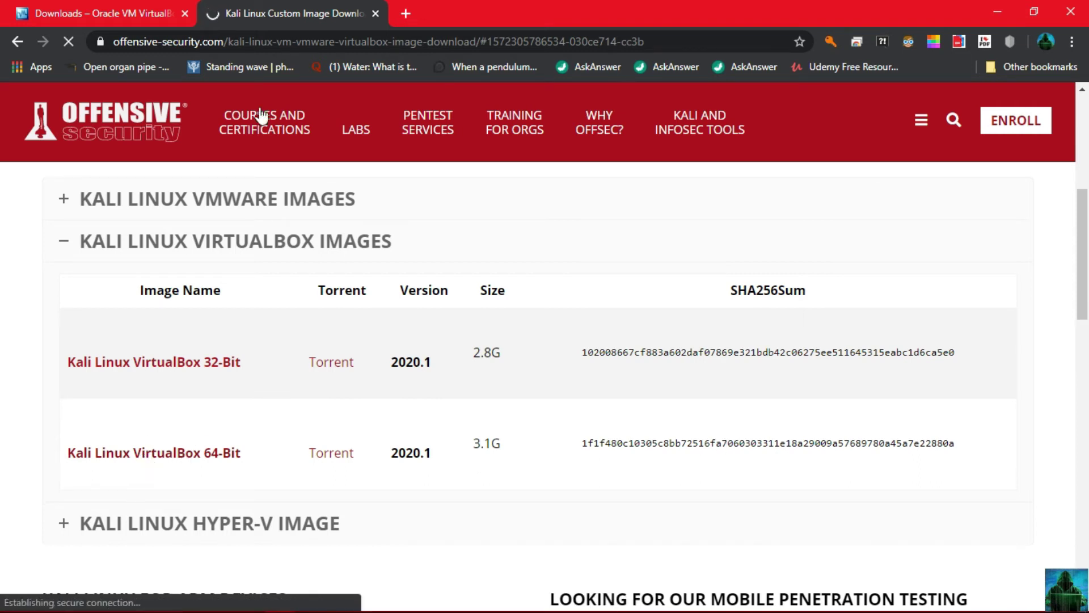
Cancel the kali-linux-2020.1-vbox-amd64.ova download in the browser's download list, which is opened in a new tab, and close that tab.
{"action": "left_click", "coordinate": [405, 13]}
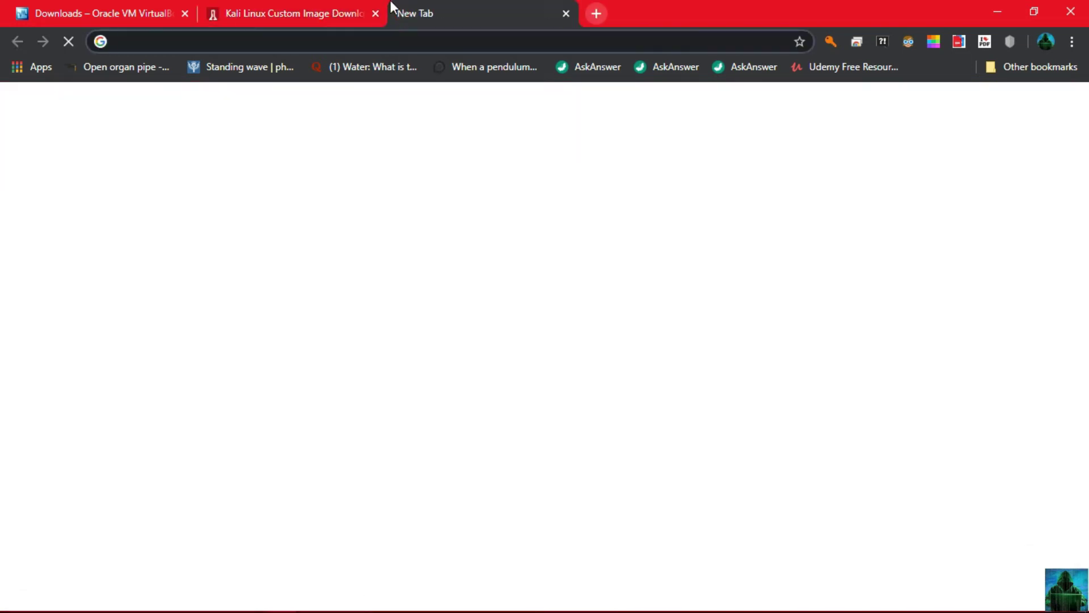
{"action": "key", "text": "ctrl+j"}
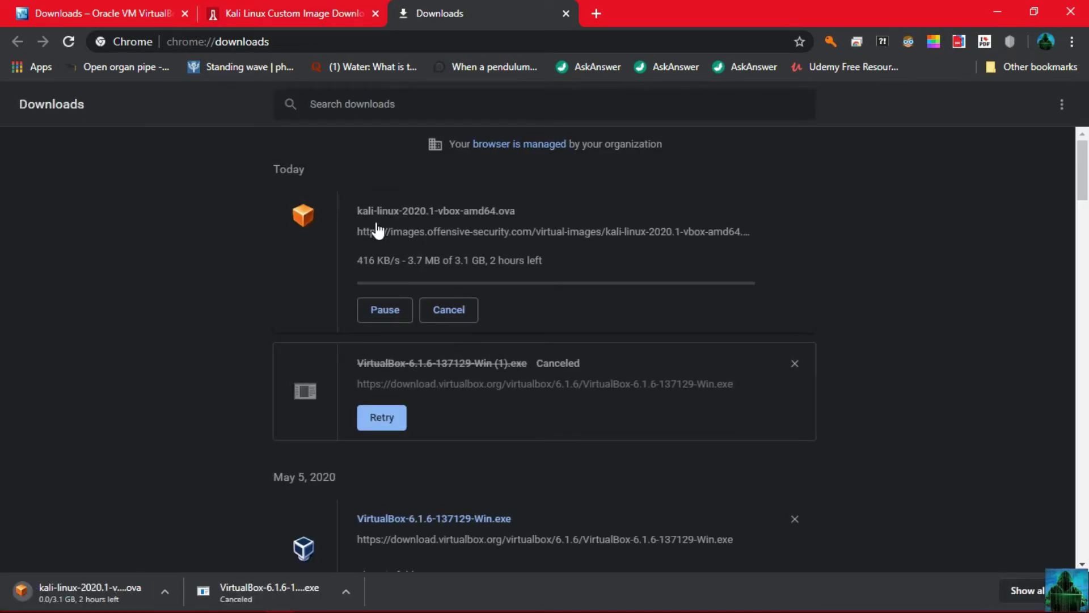
{"action": "left_click_drag", "start_coordinate": [363, 210], "coordinate": [519, 205]}
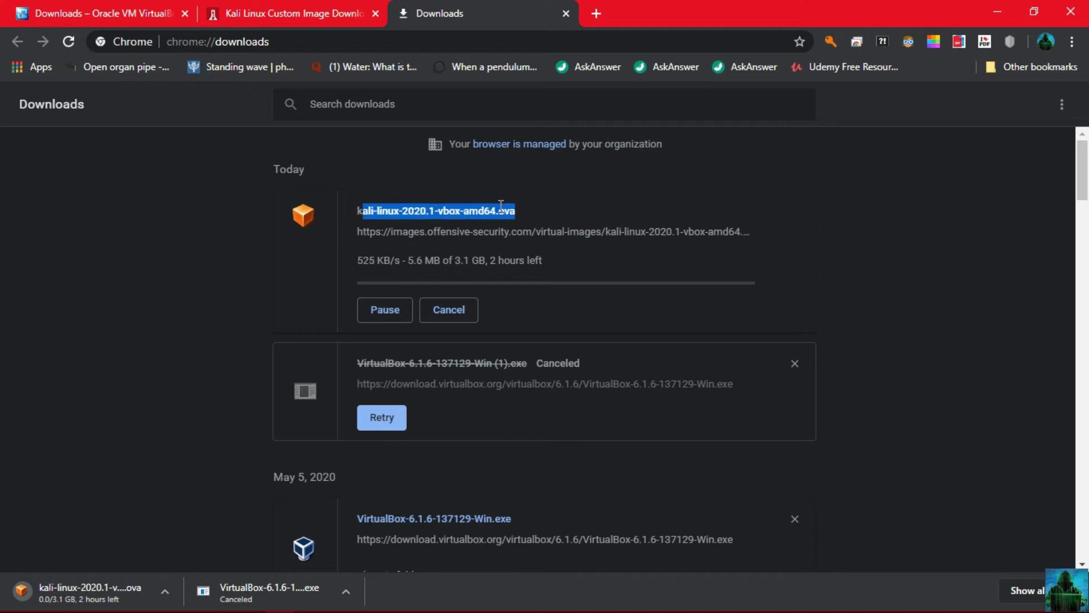
{"action": "left_click_drag", "start_coordinate": [354, 210], "coordinate": [464, 209]}
{"action": "left_click", "coordinate": [519, 208]}
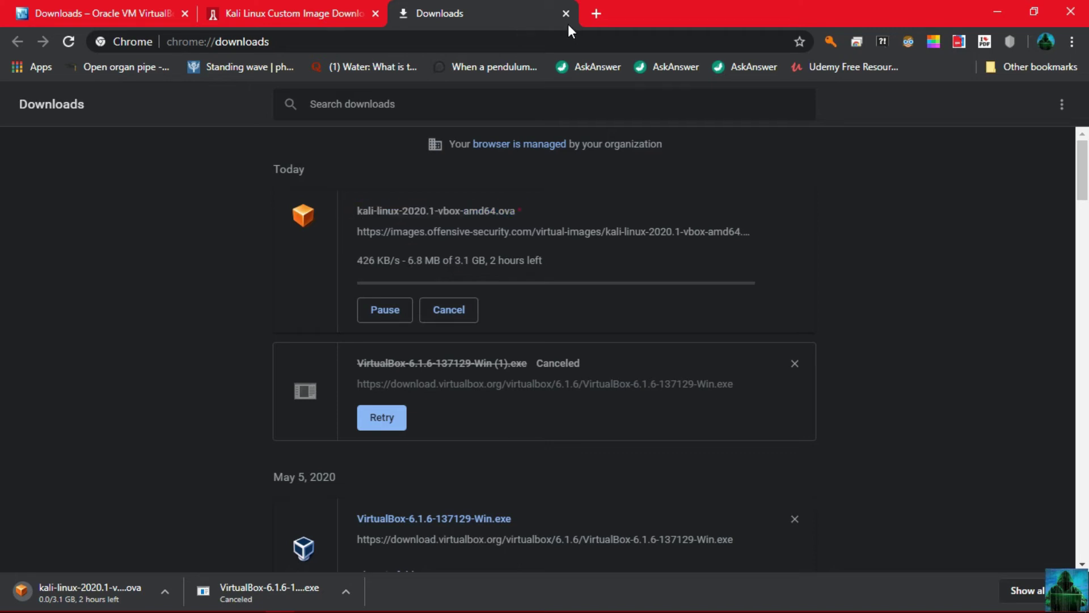
{"action": "left_click", "coordinate": [428, 310]}
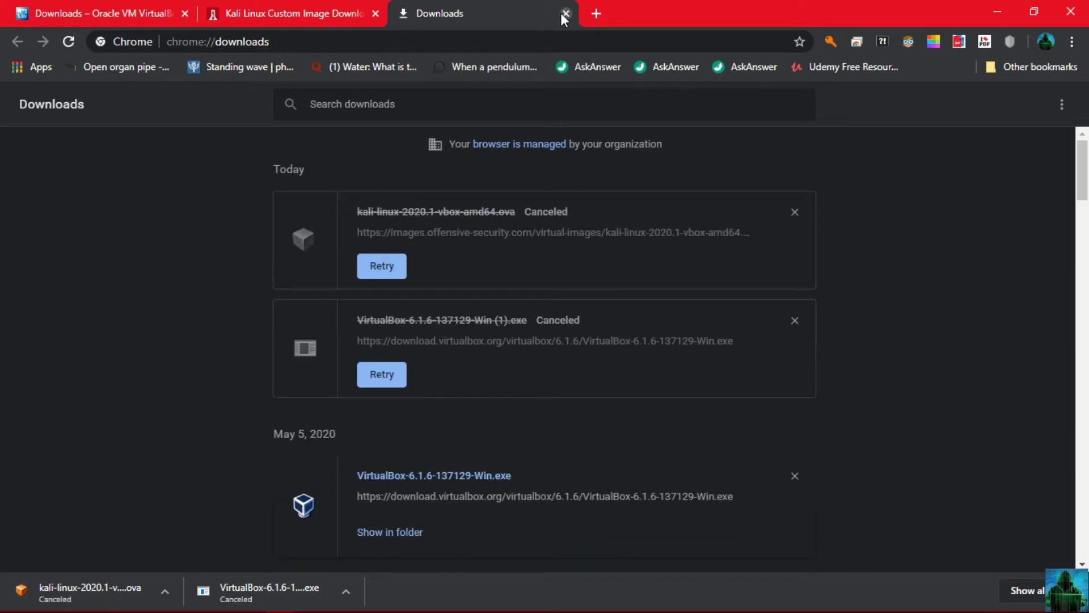
{"action": "left_click", "coordinate": [563, 13]}
Switch to Notepad and add the line "I ALREADY DOWNLOADED THAT FILE. SO THESE TWO ARE THE MANDATORY REQUIREMENTS FOR RUNNING KALI LINUX IN VIRTUALBOX".
{"action": "mouse_move", "coordinate": [361, 587]}
{"action": "left_click", "coordinate": [486, 598]}
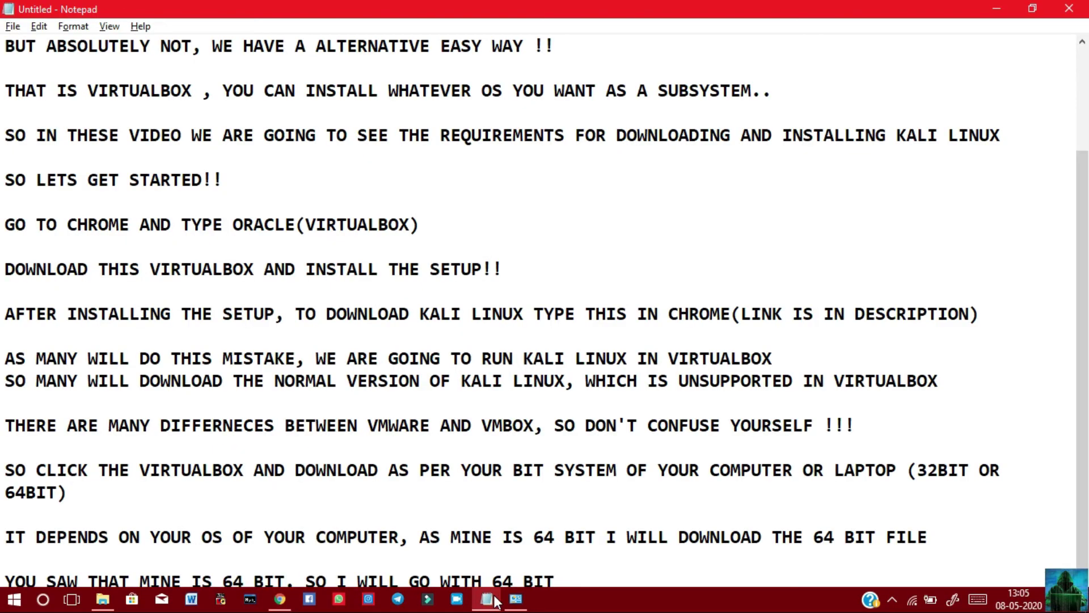
{"action": "scroll", "coordinate": [539, 307], "scroll_direction": "down", "scroll_amount": 1}
{"action": "type", "text": "I "}
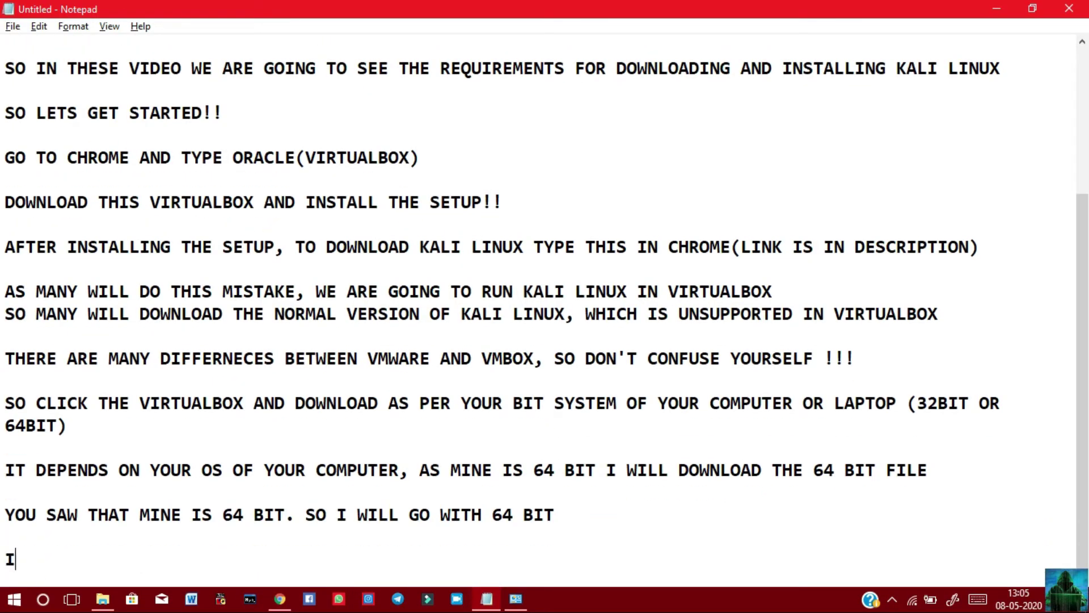
{"action": "type", "text": "ALREADY DOWNLOADED THA"}
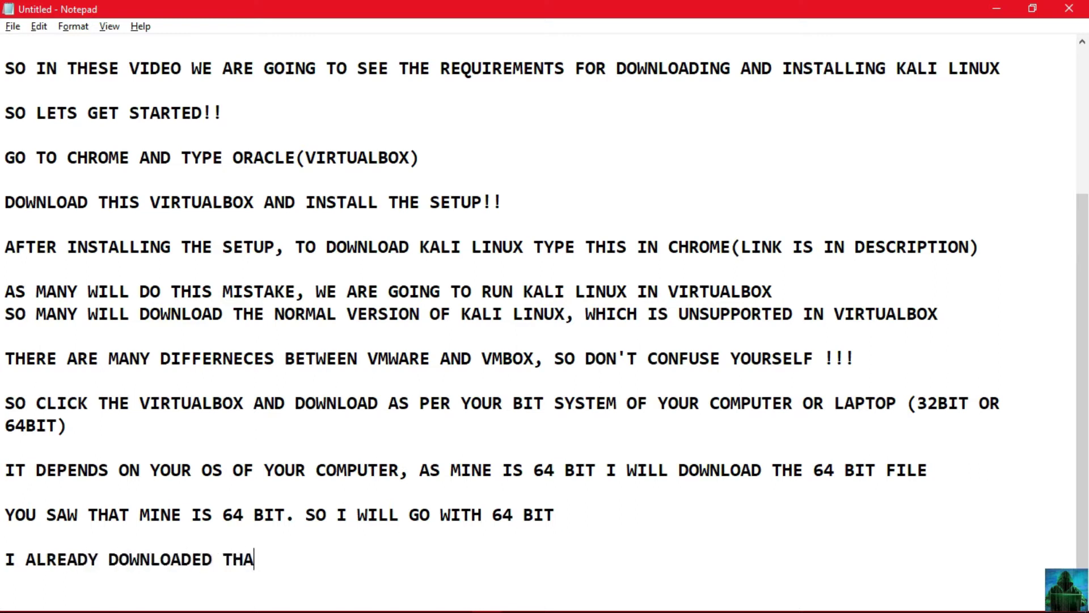
{"action": "type", "text": "T FILE. SO"}
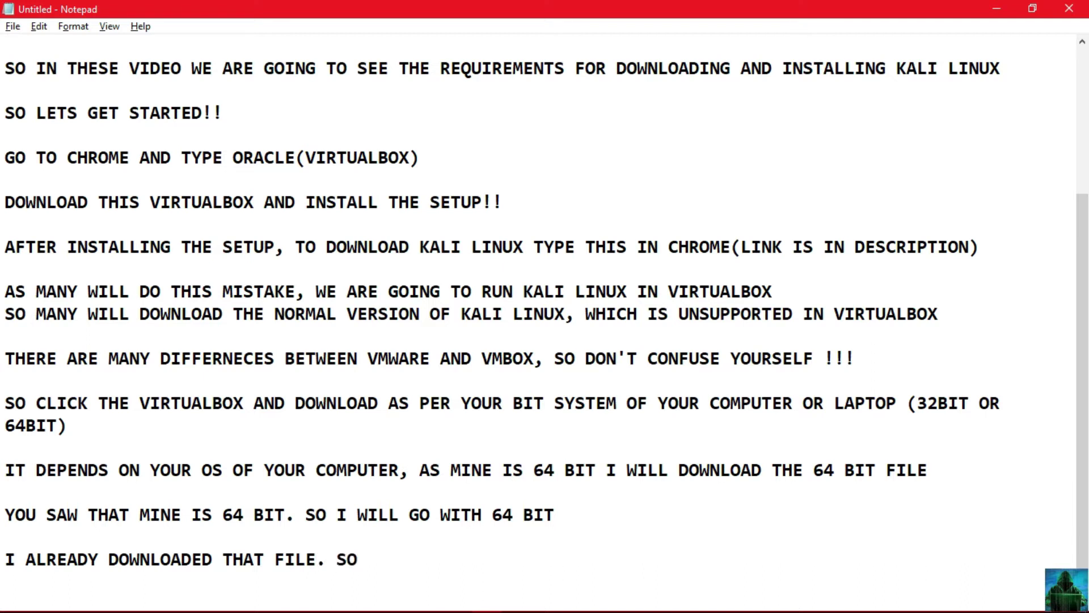
{"action": "type", "text": " THESE TWO ARE THE"}
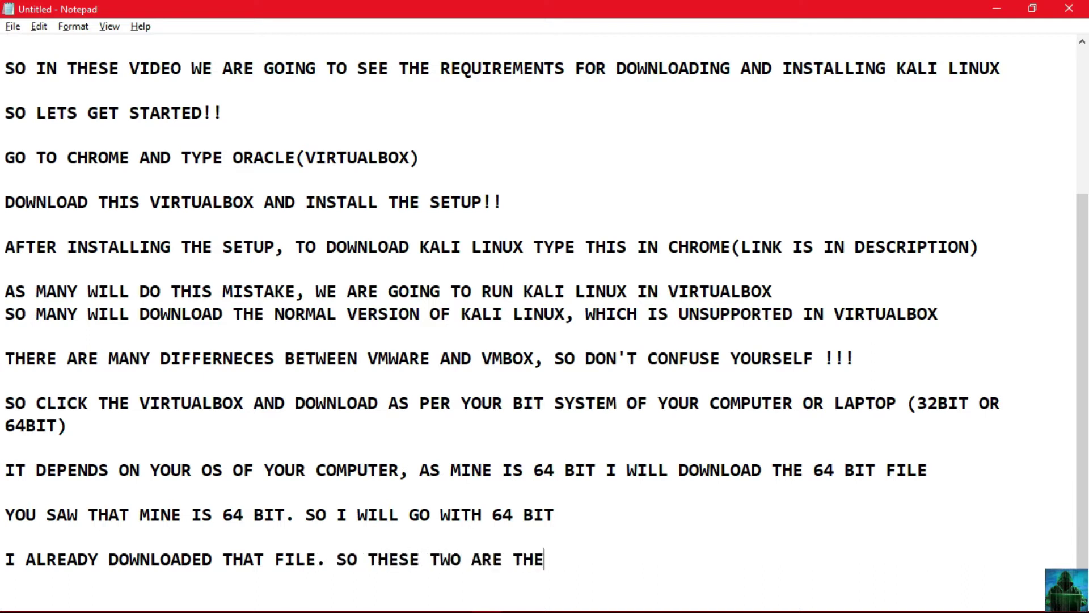
{"action": "type", "text": " MANDATORY REQUIREMENTS FOR RUNNING KALI LINUX IN"}
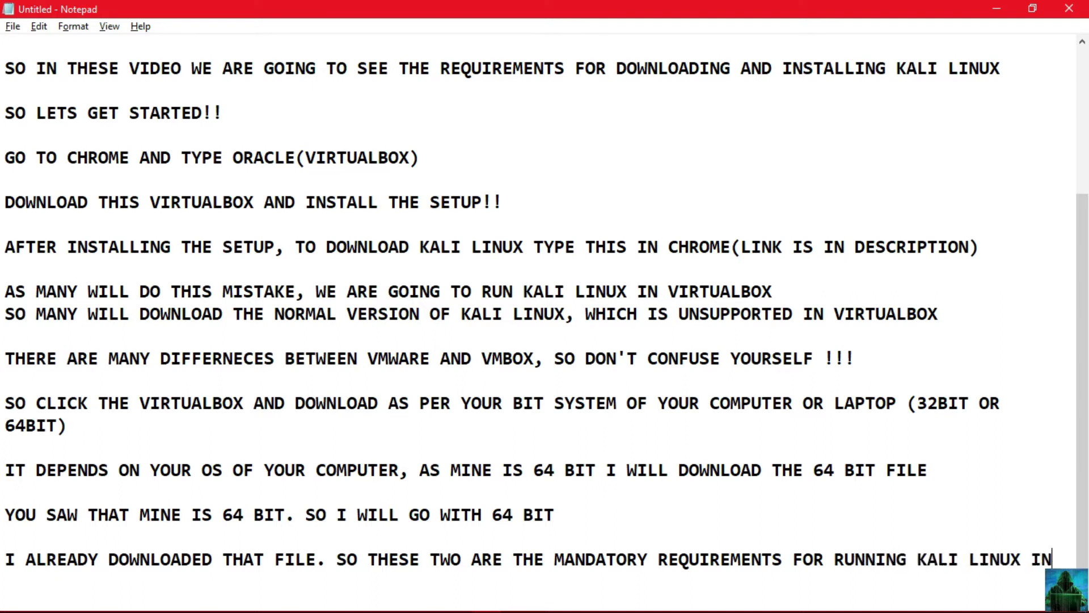
{"action": "type", "text": " VIRTUALBOX"}
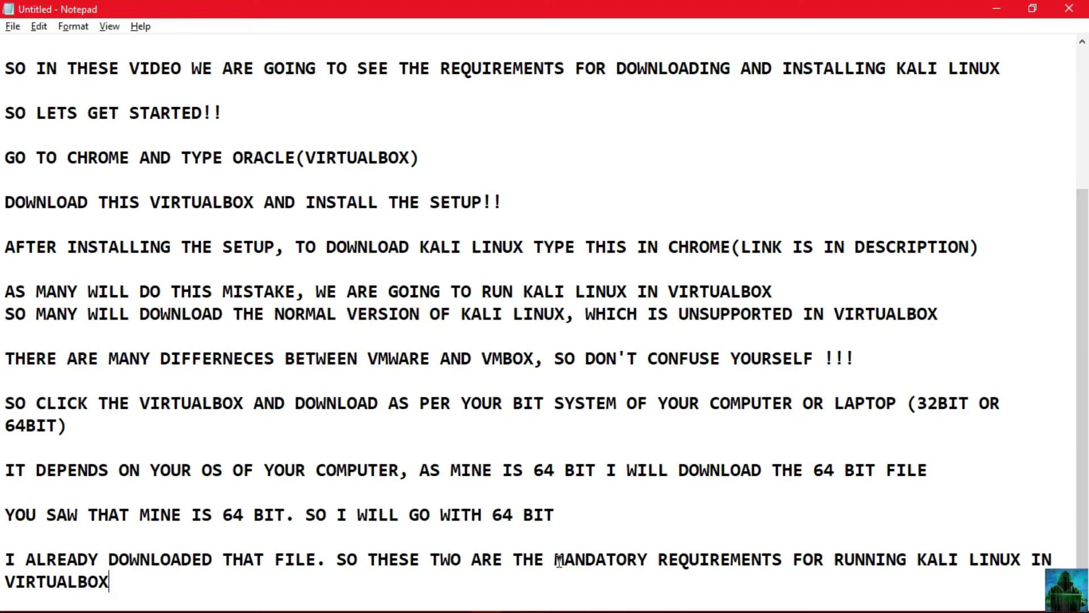
Replace all the existing notes with the line "NOW LETS SEE HOW TO INSTALL KALI LINUX".
{"action": "key", "text": "ctrl+a"}
{"action": "scroll", "coordinate": [559, 562], "scroll_direction": "up", "scroll_amount": 3}
{"action": "type", "text": "NO"}
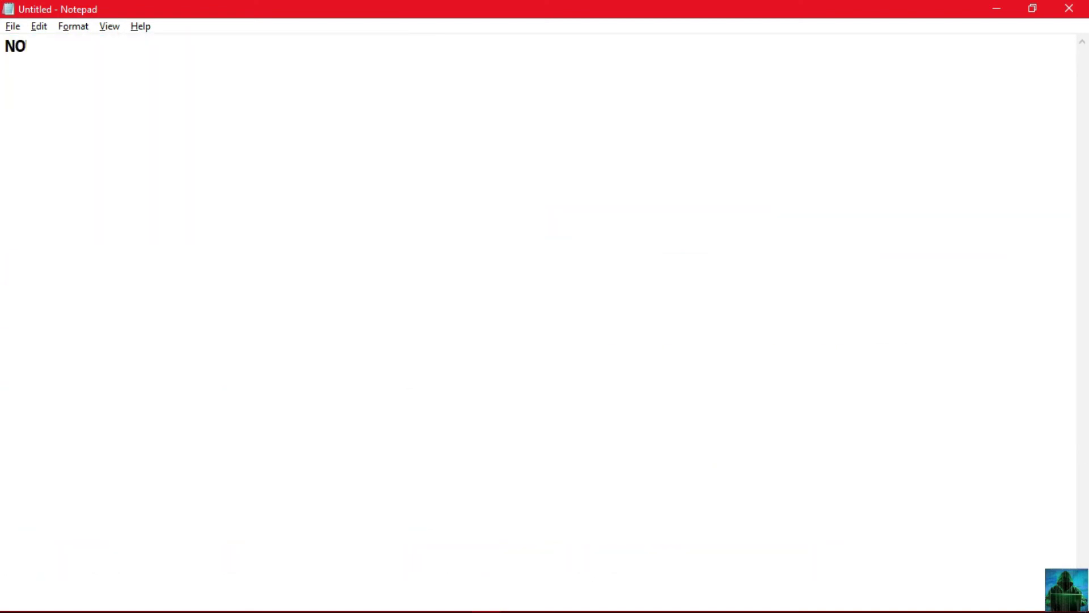
{"action": "type", "text": "W LETS SEE"}
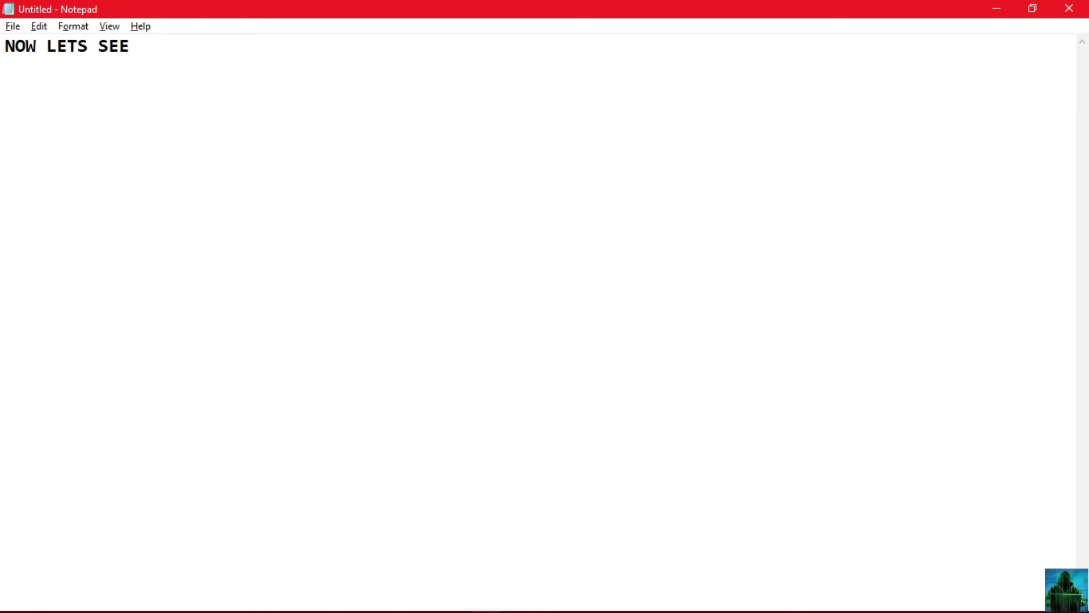
{"action": "type", "text": " HOE OW TO INSTALL J"}
{"action": "key", "text": "BackSpace"}
{"action": "type", "text": "KALI LINU"}
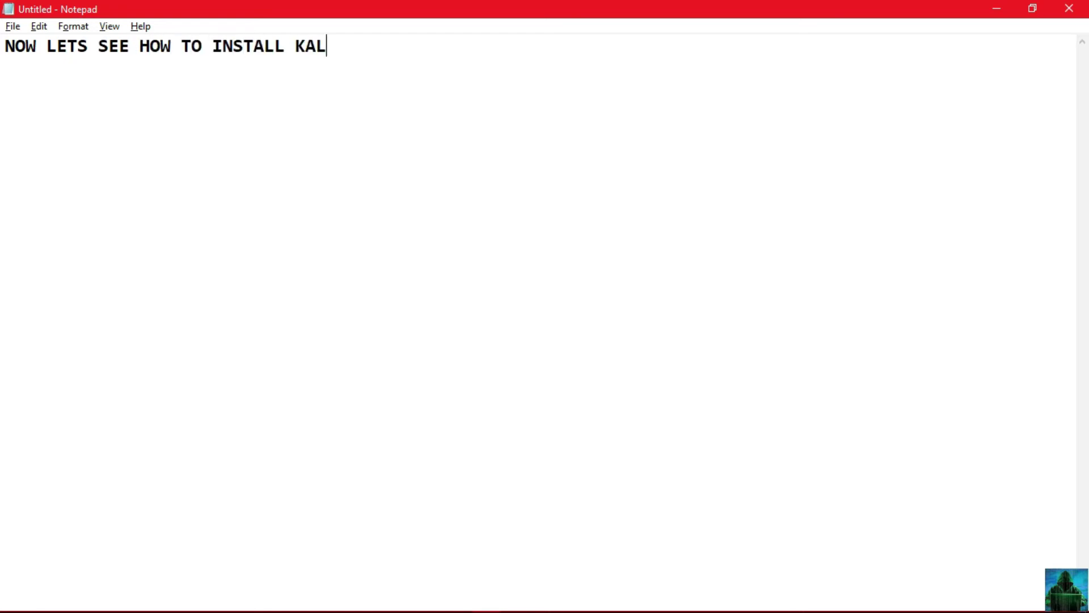
{"action": "key", "text": "shift+Left"}
{"action": "key", "text": "shift+Left"}
{"action": "key", "text": "shift+Left"}
{"action": "key", "text": "shift+Left"}
{"action": "key", "text": "shift+Left"}
{"action": "key", "text": "shift+Left"}
{"action": "key", "text": "shift+Left"}
{"action": "key", "text": "shift+Left"}
{"action": "key", "text": "shift+Left"}
{"action": "key", "text": "shift+Left"}
{"action": "key", "text": "shift+Left"}
{"action": "key", "text": "shift+Left"}
{"action": "key", "text": "shift+Left"}
{"action": "key", "text": "shift+Left"}
{"action": "key", "text": "shift+Left"}
{"action": "key", "text": "shift+Left"}
{"action": "key", "text": "shift+Left"}
{"action": "key", "text": "shift+Left"}
{"action": "key", "text": "shift+Left"}
{"action": "key", "text": "shift+Left"}
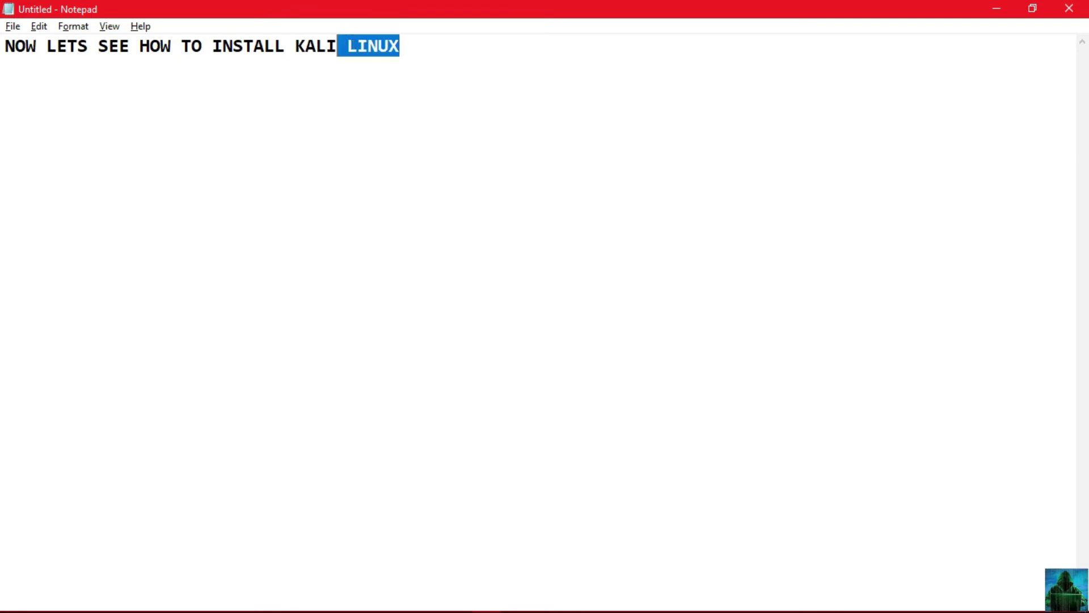
{"action": "key", "text": "Right"}
Minimize all open windows to show the desktop and refresh it.
{"action": "key", "text": "alt+Tab"}
{"action": "key", "text": "Tab"}
{"action": "key", "text": "shift+Tab"}
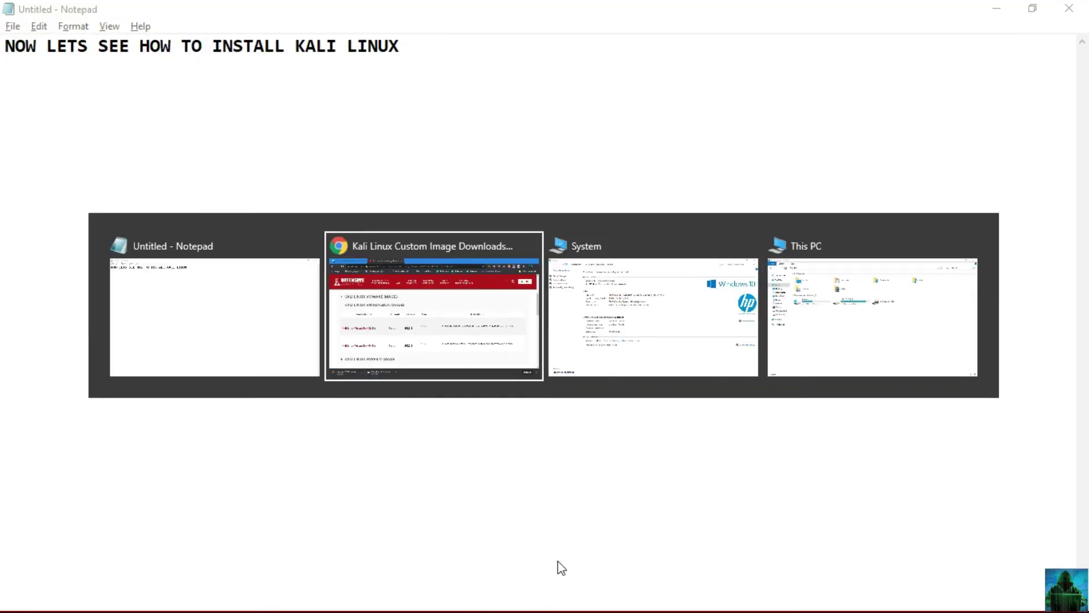
{"action": "key", "text": "ctrl+Tab"}
{"action": "key", "text": "alt+Tab"}
{"action": "key", "text": "super+d"}
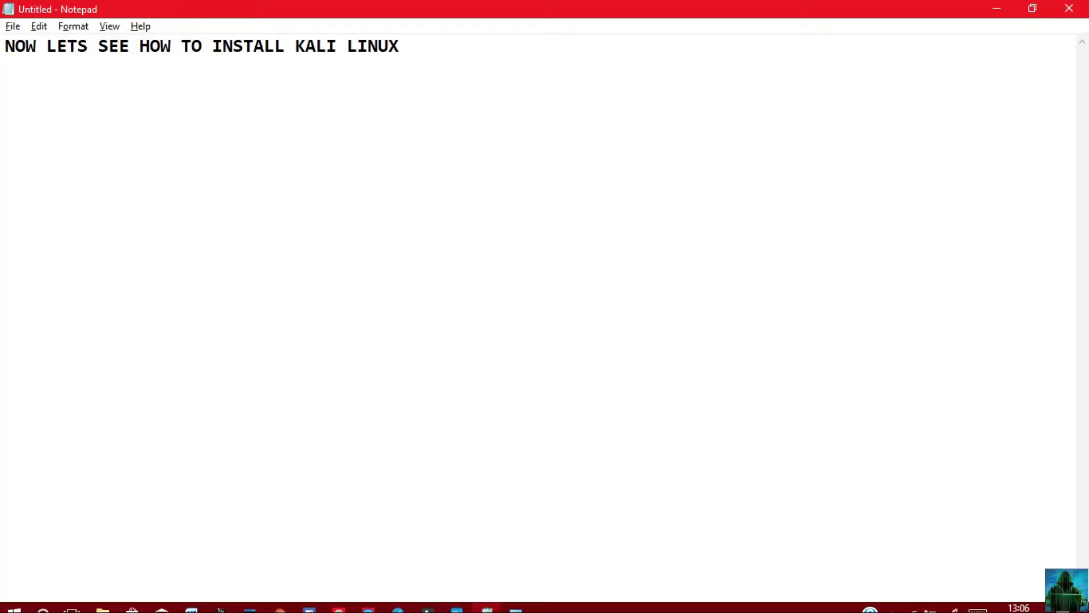
{"action": "right_click", "coordinate": [681, 287]}
{"action": "left_click", "coordinate": [705, 338]}
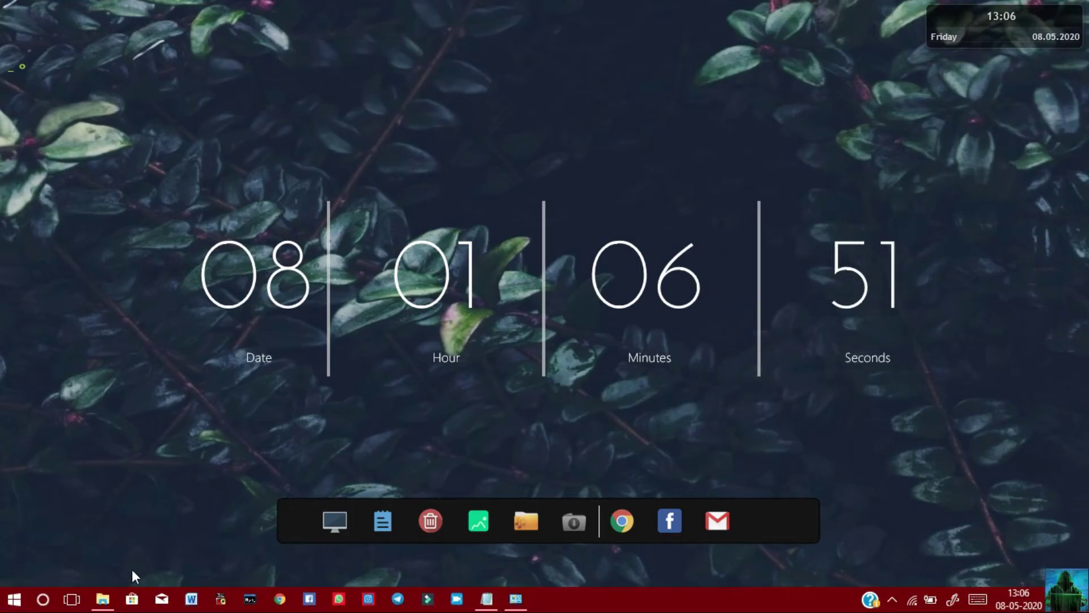
Switch to File Explorer, open the Desktop folder and select the kali-linux-2020.1-vbox-amd64 file.
{"action": "left_click", "coordinate": [103, 600]}
{"action": "left_click", "coordinate": [79, 160]}
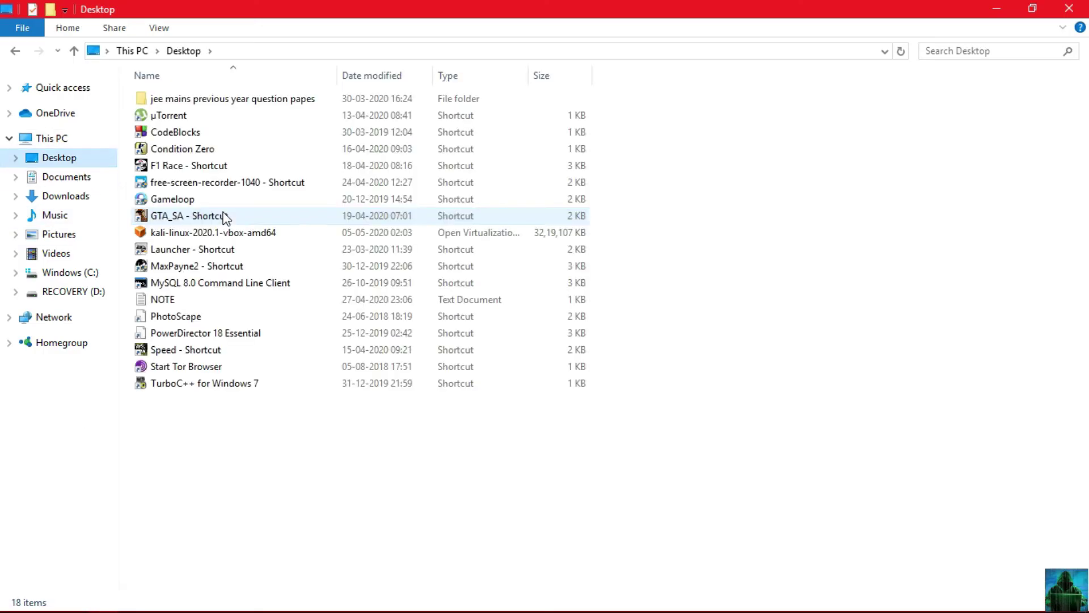
{"action": "left_click", "coordinate": [239, 232]}
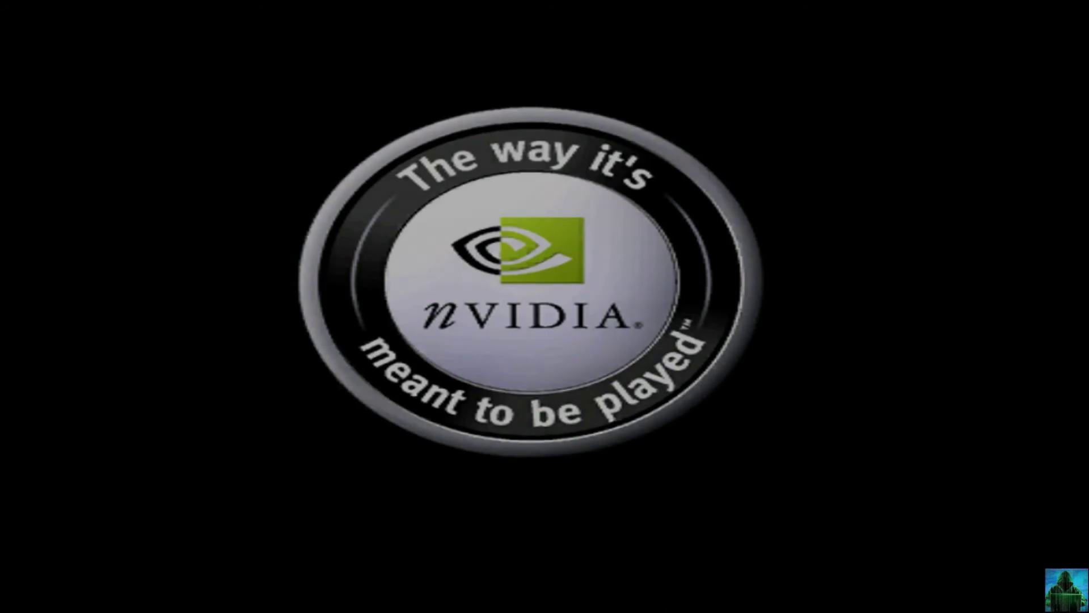
Leave the running game, dismiss Notepad's Save As dialog without saving and close the GTA: San Andreas window.
{"action": "key", "text": "super"}
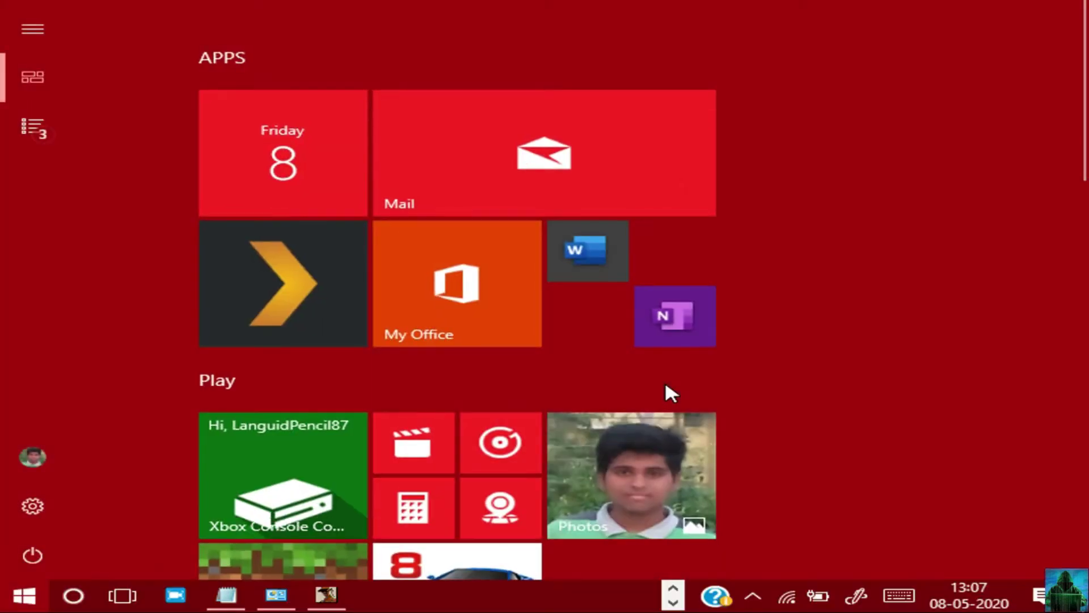
{"action": "key", "text": "Escape"}
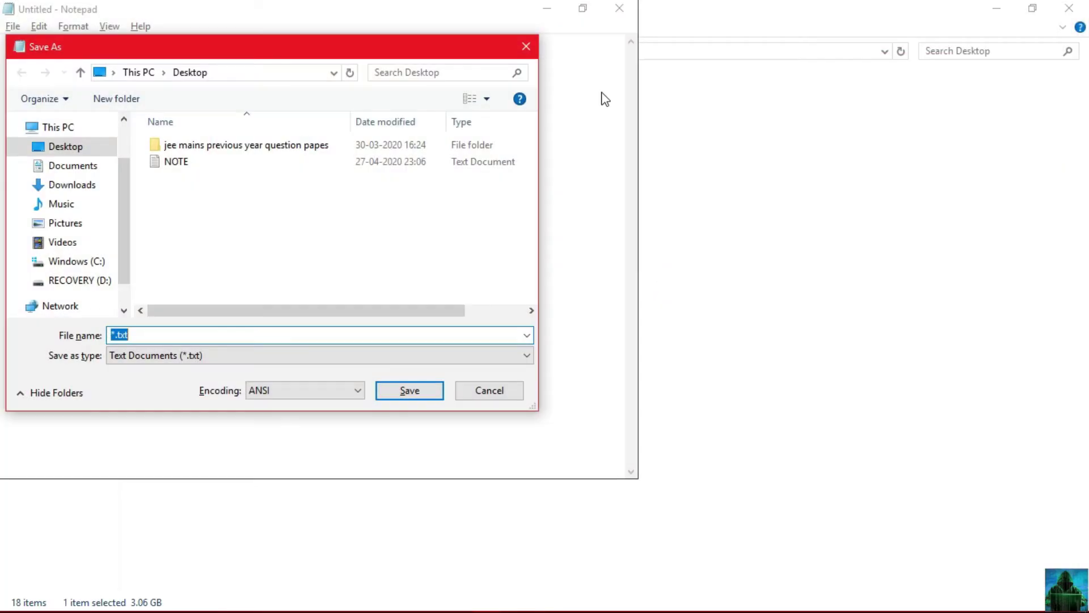
{"action": "left_click", "coordinate": [527, 46]}
{"action": "left_click", "coordinate": [547, 8]}
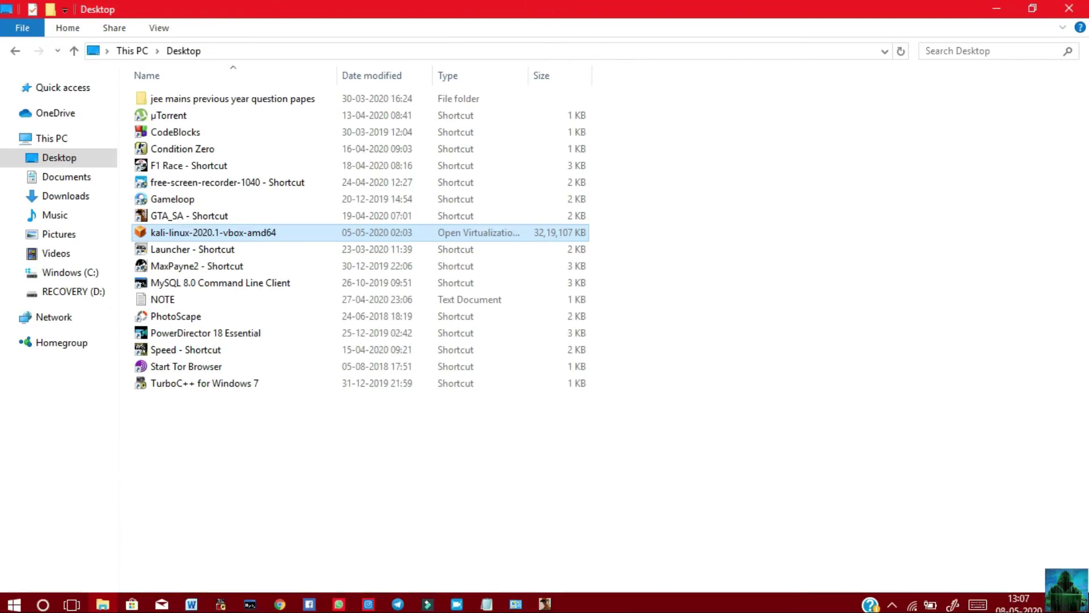
{"action": "mouse_move", "coordinate": [544, 601]}
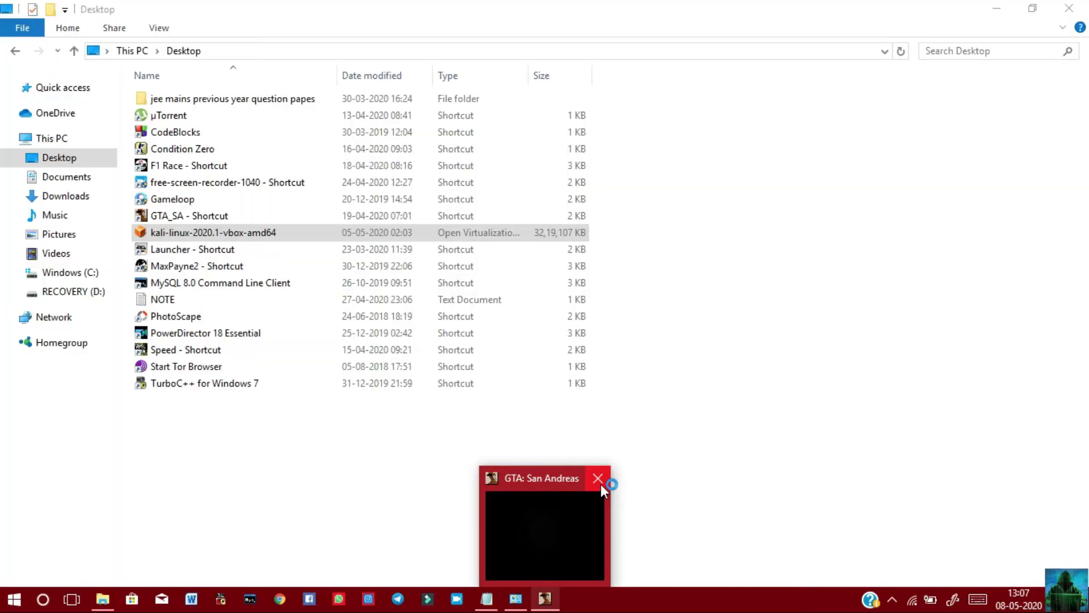
{"action": "left_click", "coordinate": [601, 485]}
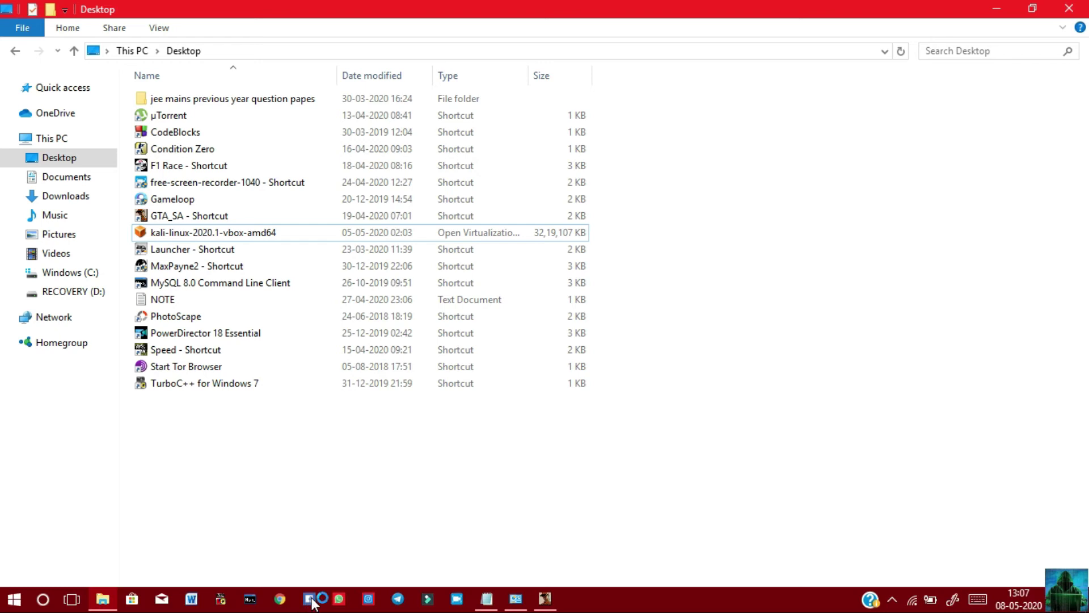
Switch to Notepad and add the lines "SORRY FOR THE INTERRUPTION!!!" and "LETS CONTINUE !!" below the first line.
{"action": "left_click", "coordinate": [480, 606]}
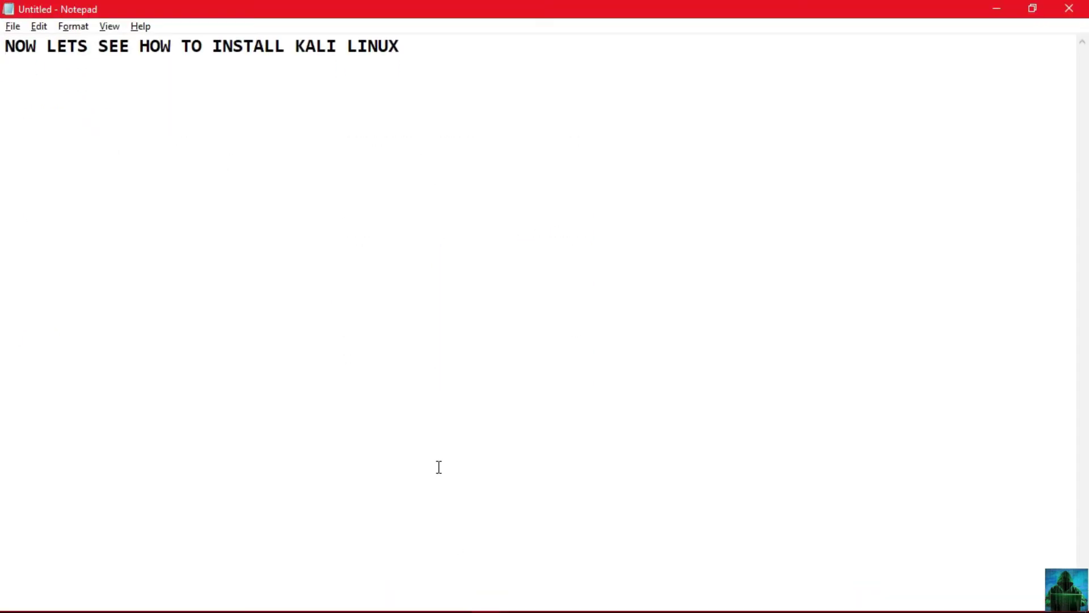
{"action": "type", "text": "SORRY FOR THE I"}
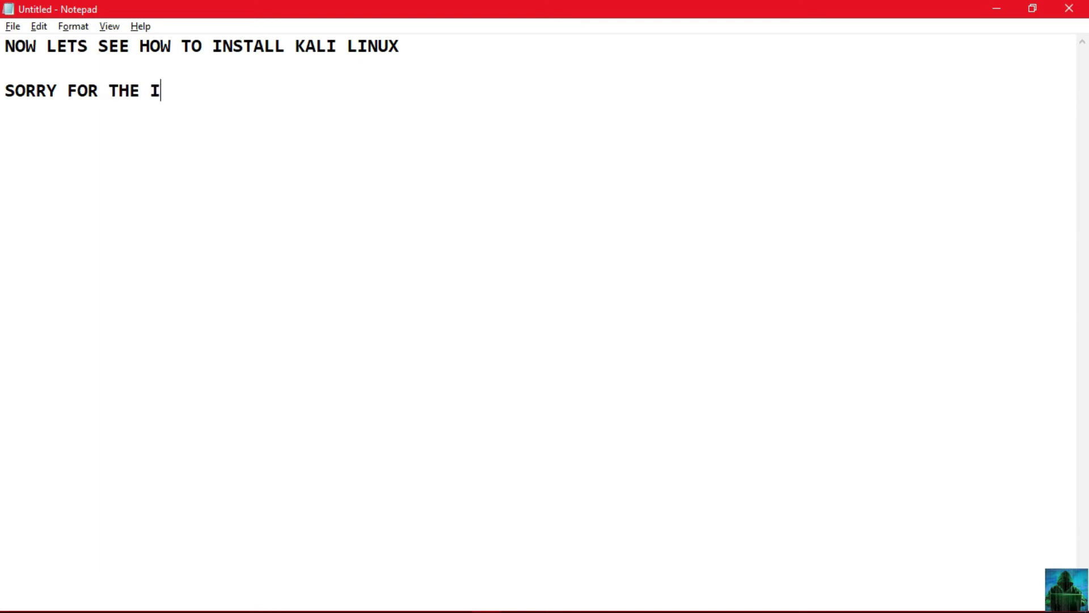
{"action": "type", "text": "NTERRUPTI"}
{"action": "type", "text": "N!!"}
{"action": "key", "text": "BackSpace"}
{"action": "key", "text": "BackSpace"}
{"action": "key", "text": "BackSpace"}
{"action": "key", "text": "BackSpace"}
{"action": "type", "text": "N!!!"}
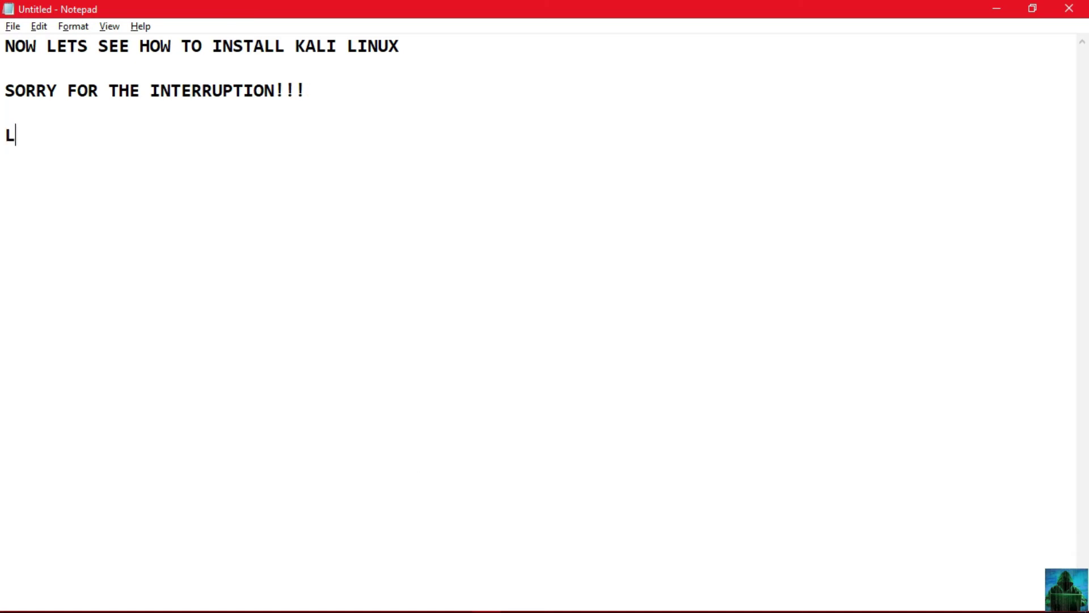
{"action": "left_click", "coordinate": [632, 334]}
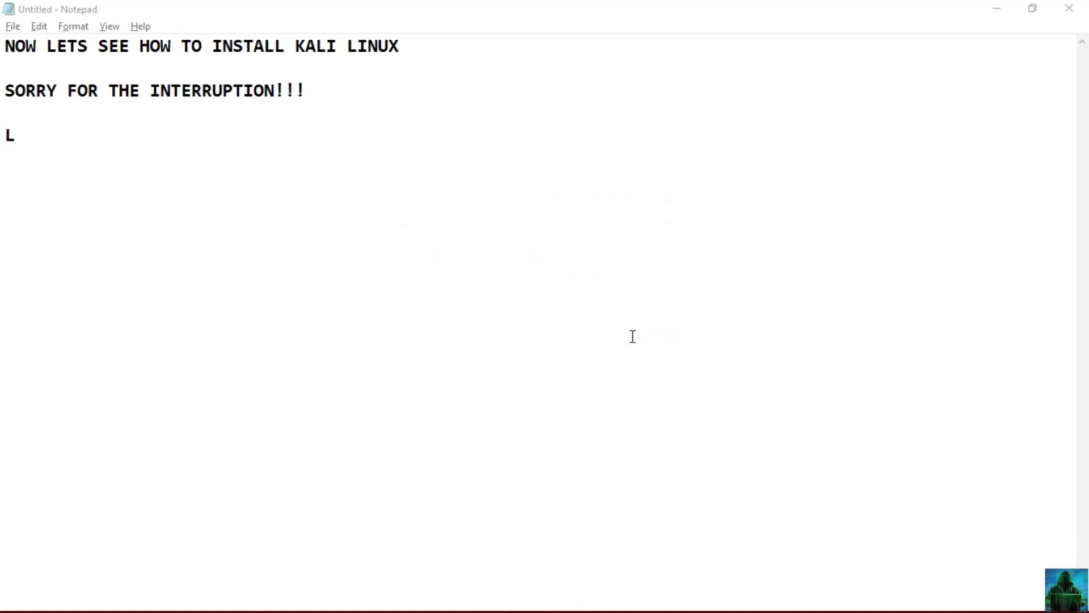
{"action": "type", "text": "ETS CONTINUE !!"}
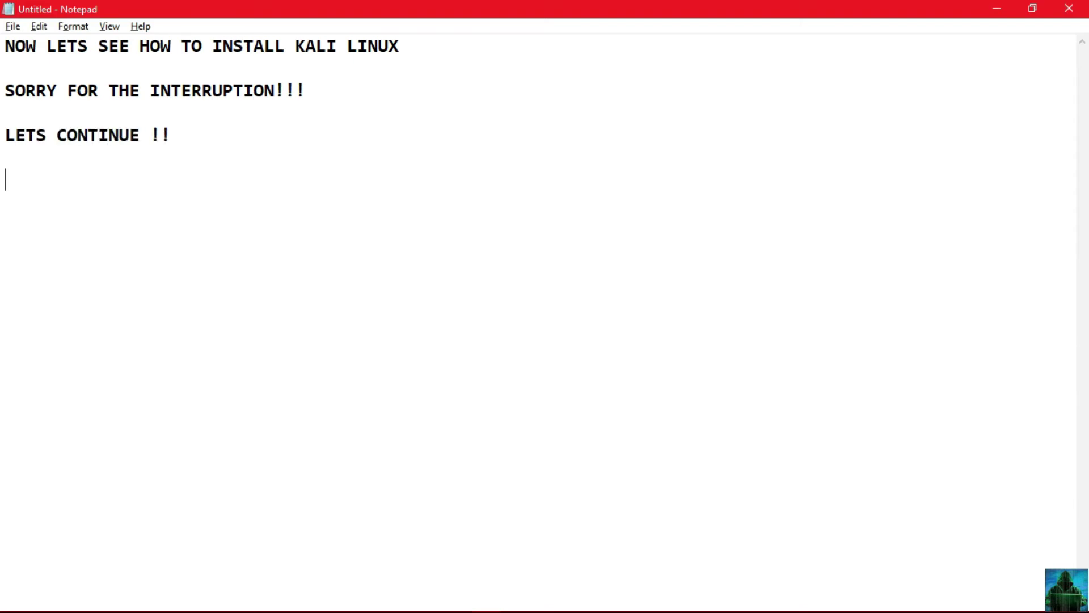
Switch to File Explorer and point out the downloaded kali-linux-2020.1-vbox-amd64 file by selecting it in the Desktop folder.
{"action": "key", "text": "alt+Tab"}
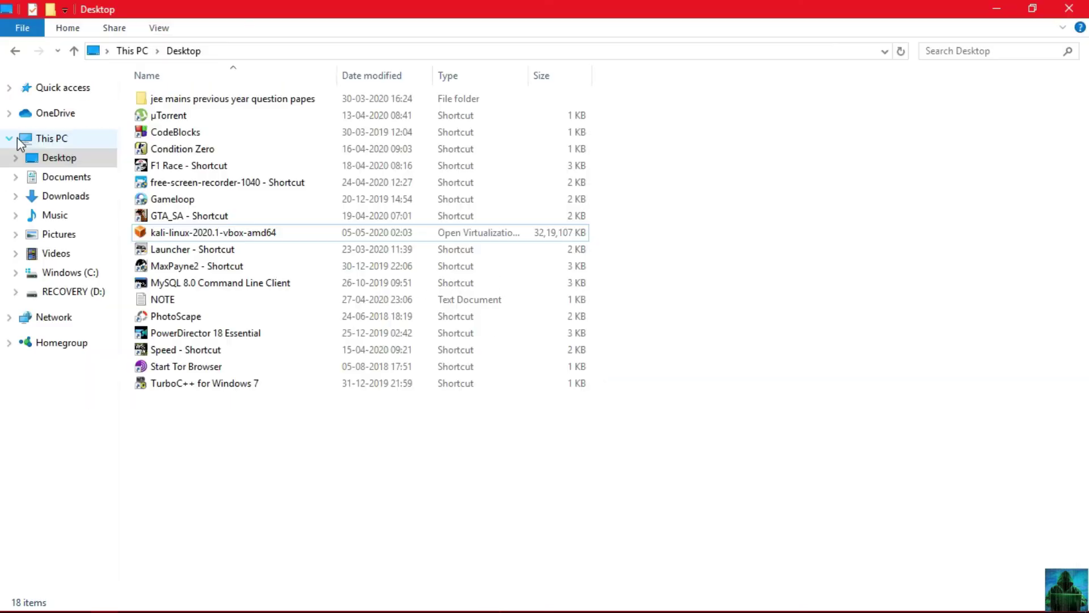
{"action": "left_click", "coordinate": [229, 239]}
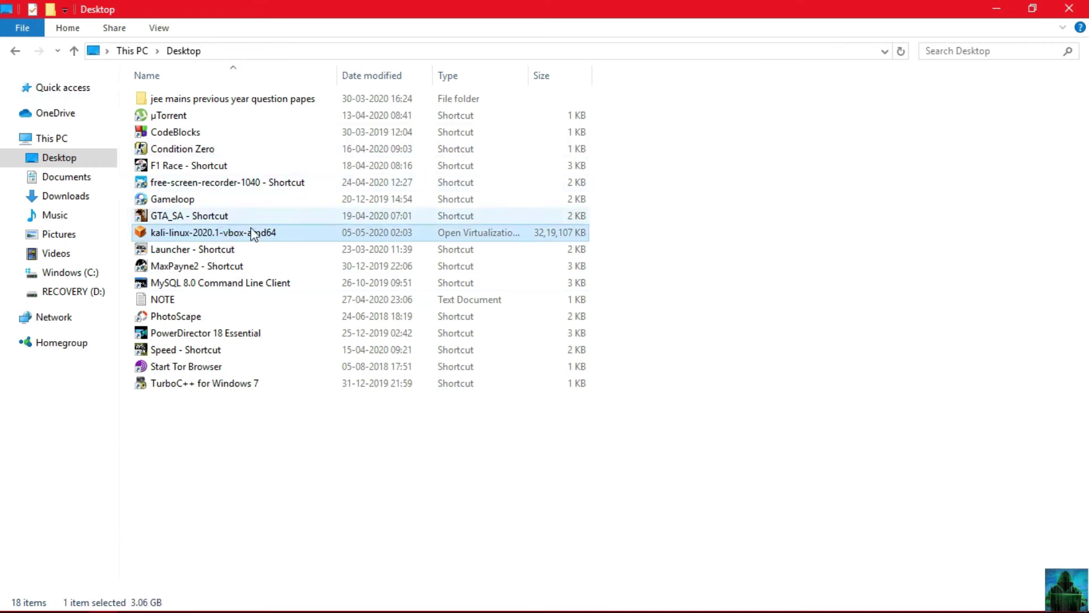
{"action": "key", "text": "super+d"}
Return to Notepad and add the line "NOW GO TO ORACLE WHICH U HAVE DOWNLOADED ALREADY!!" below "LETS CONTINUE !!".
{"action": "key", "text": "alt+Tab"}
{"action": "type", "text": "NOW TO G"}
{"action": "key", "text": "BackSpace"}
{"action": "key", "text": "BackSpace"}
{"action": "key", "text": "BackSpace"}
{"action": "key", "text": "BackSpace"}
{"action": "type", "text": "GO T"}
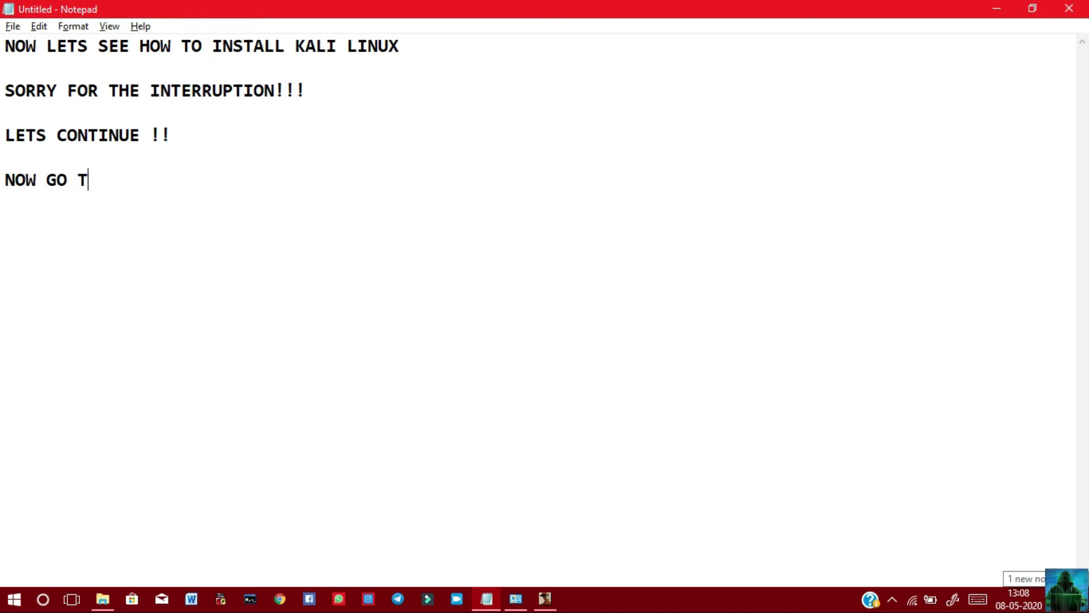
{"action": "type", "text": "O ORACLE WHIC"}
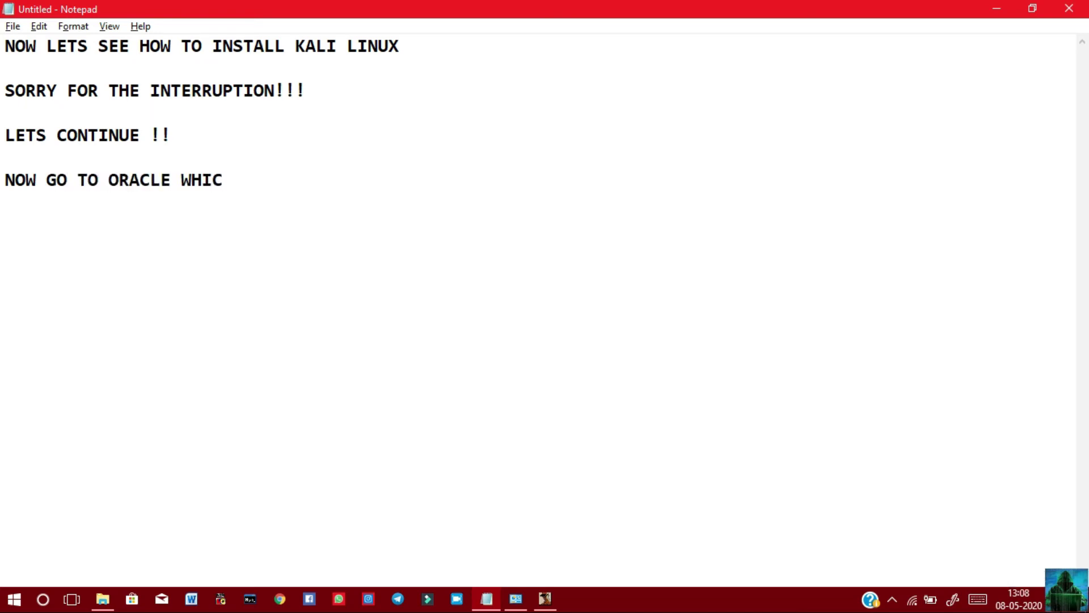
{"action": "type", "text": "H U HAVE DOWNLOADED"}
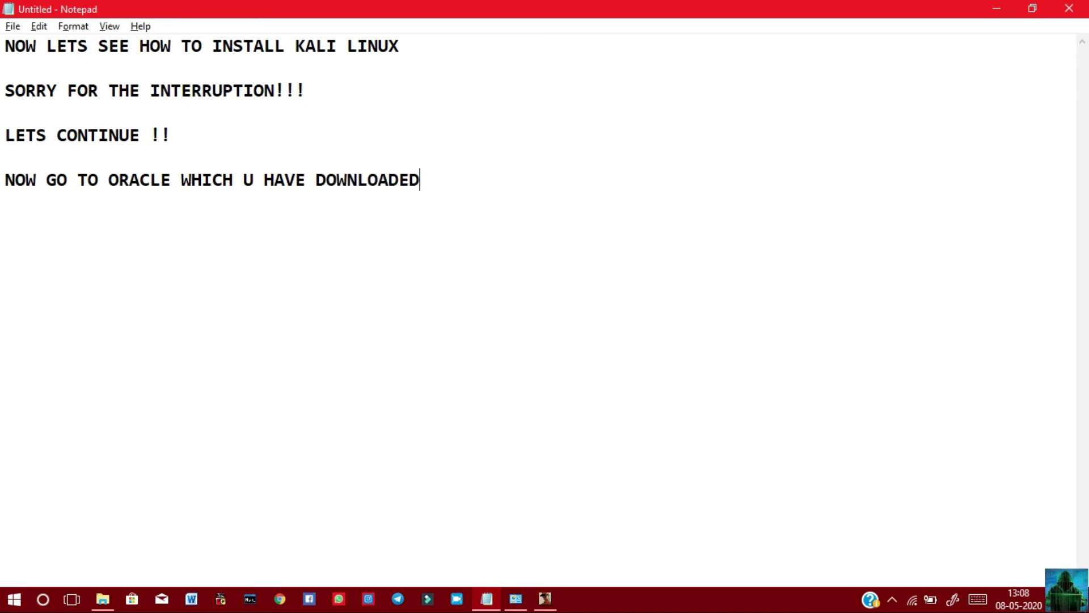
{"action": "type", "text": " ALREADY!!"}
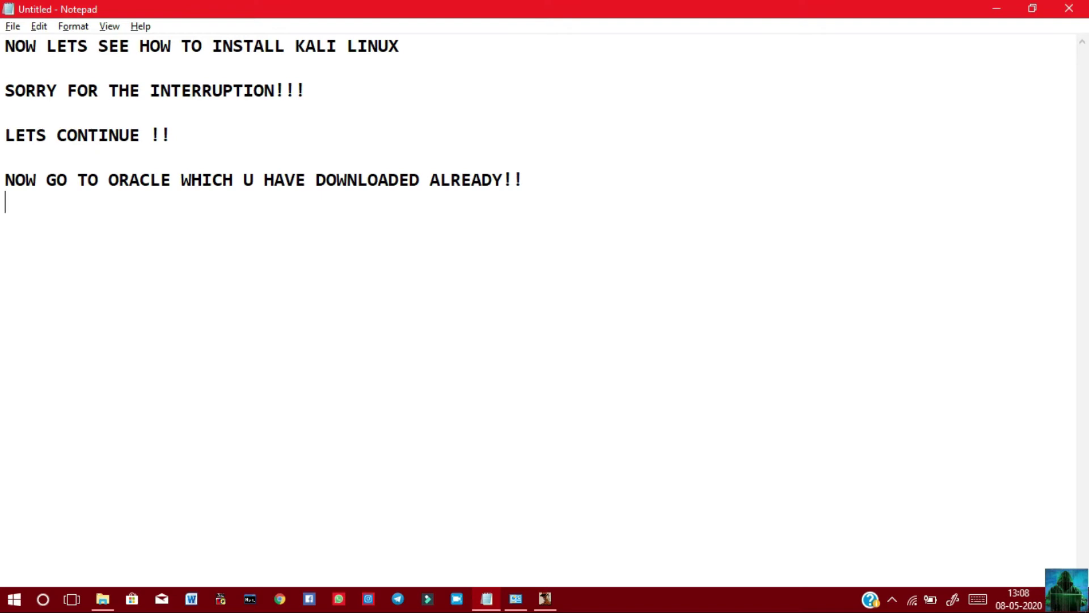
Show the desktop, dismiss the Action Center and refresh the desktop.
{"action": "key", "text": "super+d"}
{"action": "right_click", "coordinate": [653, 169]}
{"action": "key", "text": "super+a"}
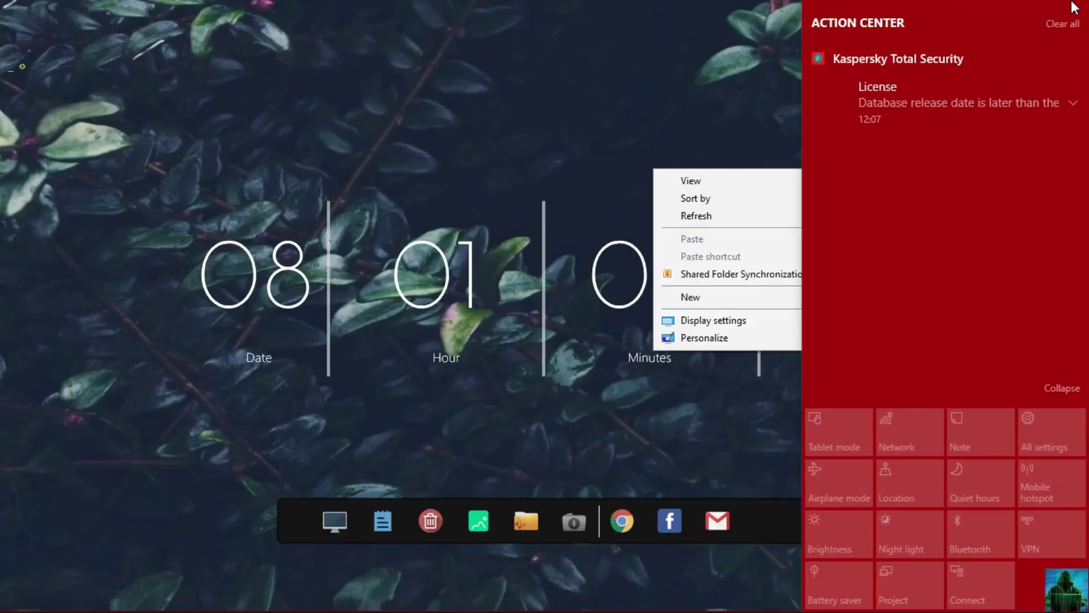
{"action": "right_click", "coordinate": [589, 144]}
{"action": "left_click", "coordinate": [611, 192]}
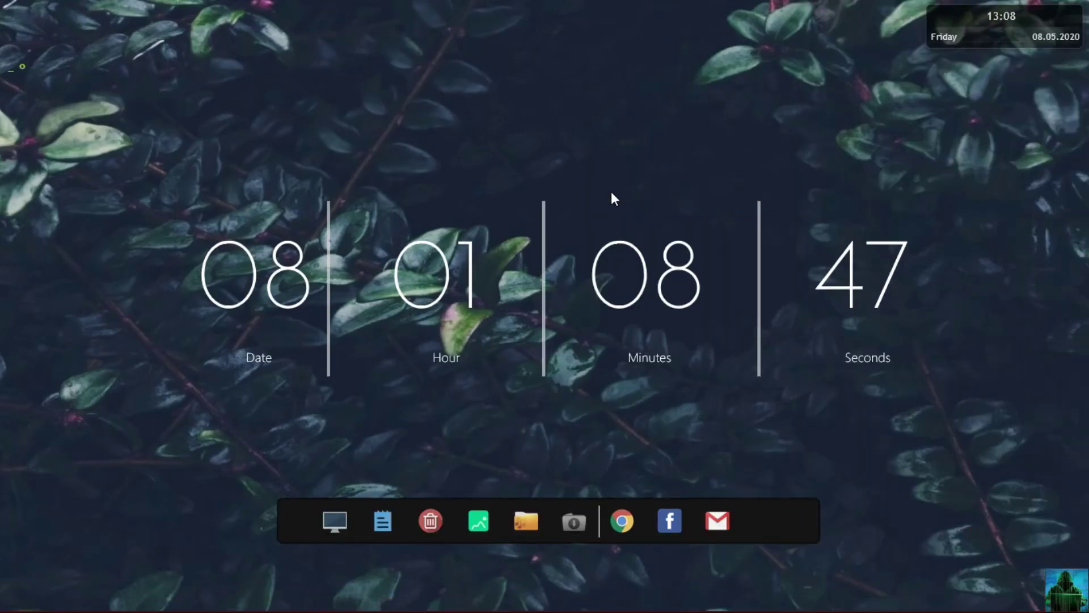
Launch Oracle VM VirtualBox, close the GTA: San Andreas window, and briefly show the manager's File commands.
{"action": "key", "text": "super"}
{"action": "type", "text": "ORA"}
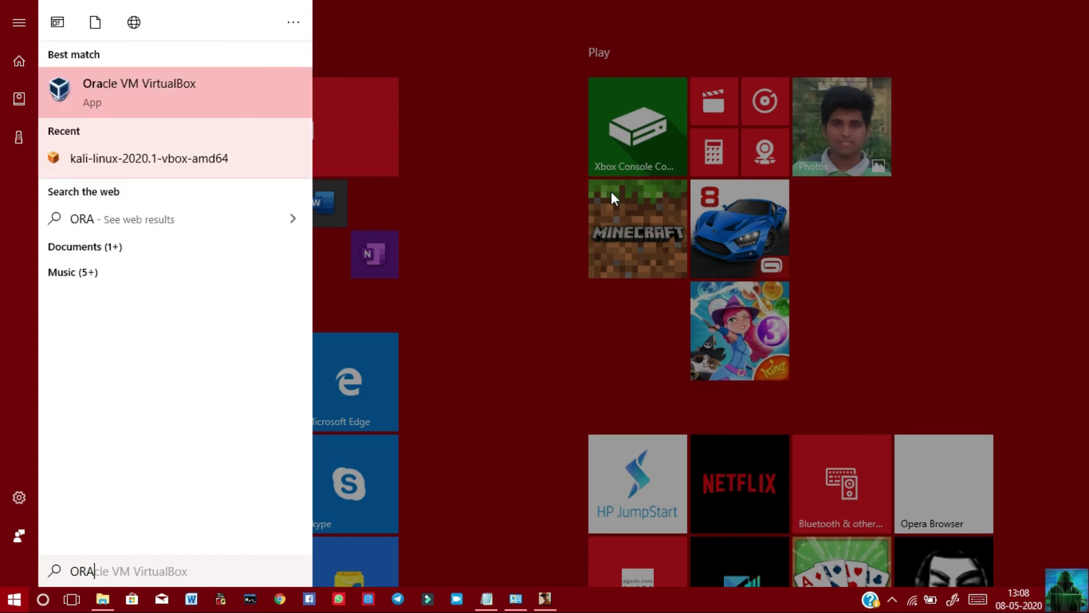
{"action": "key", "text": "Return"}
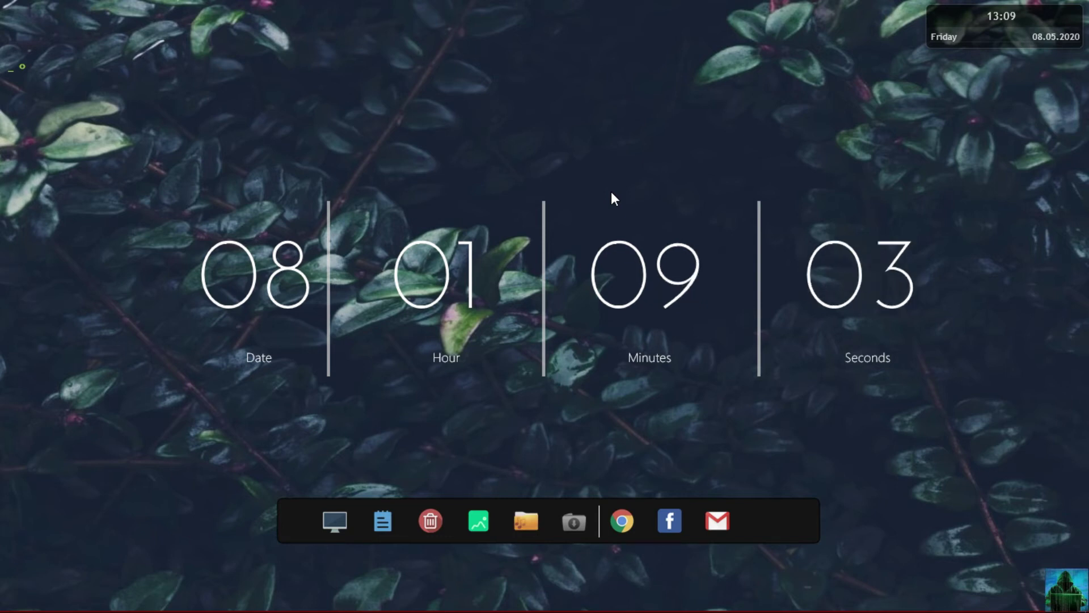
{"action": "mouse_move", "coordinate": [545, 599]}
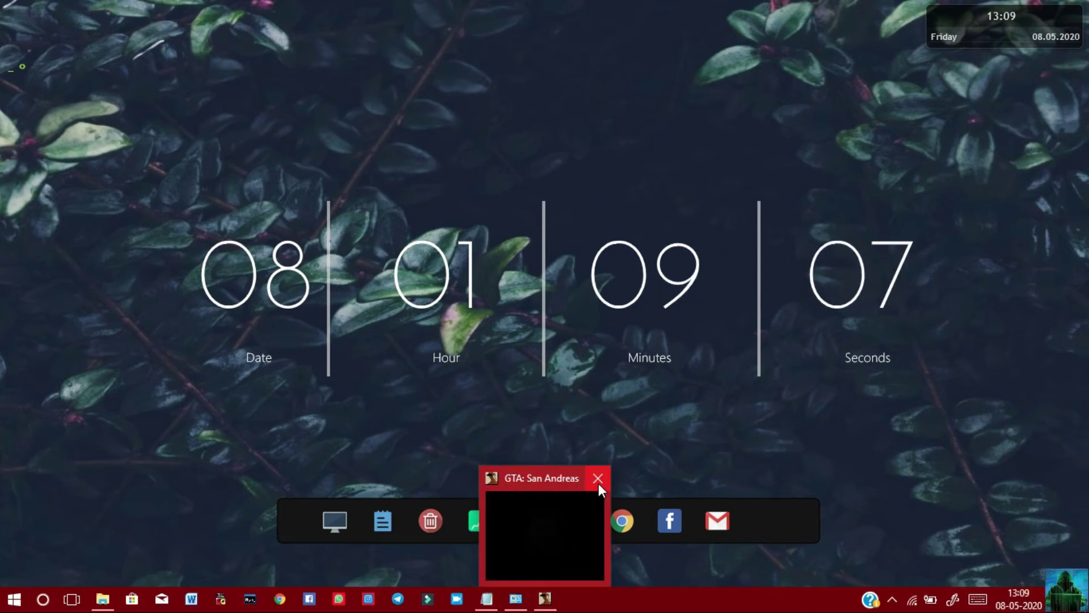
{"action": "left_click", "coordinate": [598, 482]}
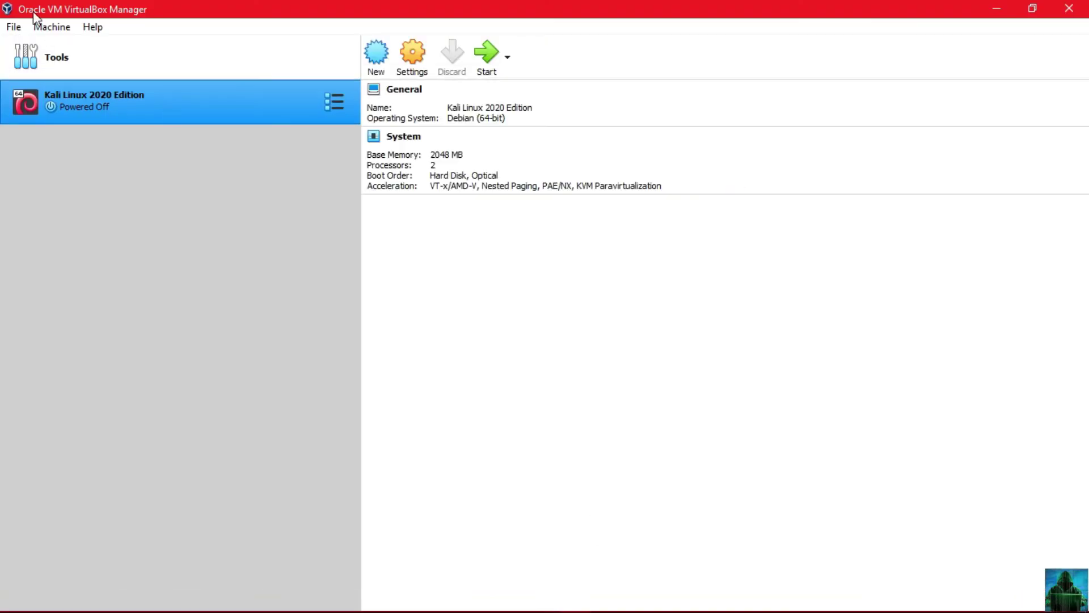
{"action": "left_click", "coordinate": [13, 26]}
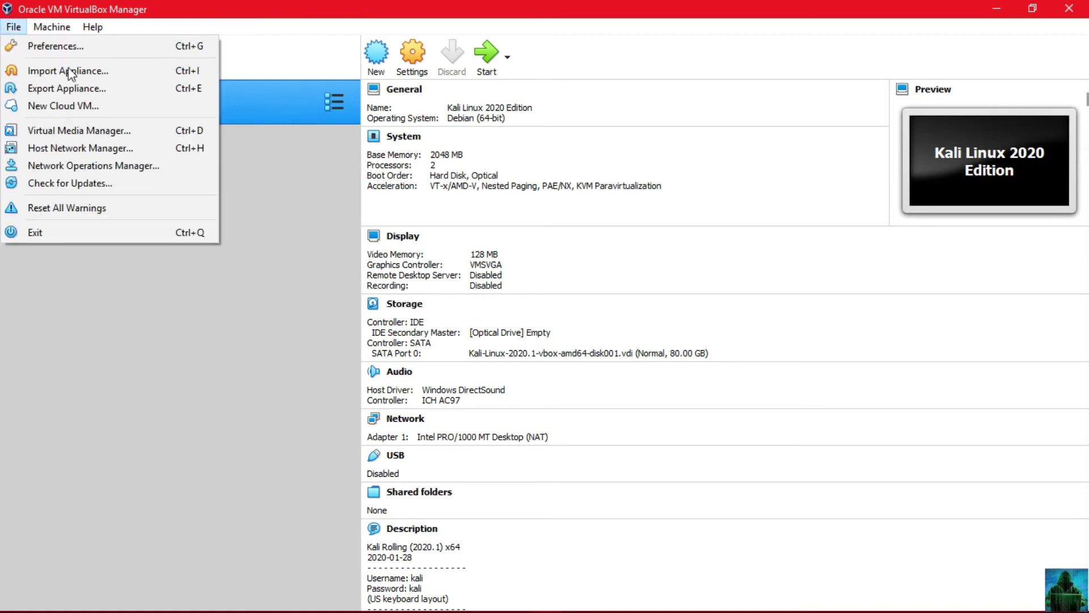
{"action": "left_click", "coordinate": [33, 454]}
Switch to Notepad and add the line "AS U CAN SEE THAT KALI LINUX IS ALREADY RUNNING IN MY VIRTUALBOX".
{"action": "key", "text": "alt+Tab"}
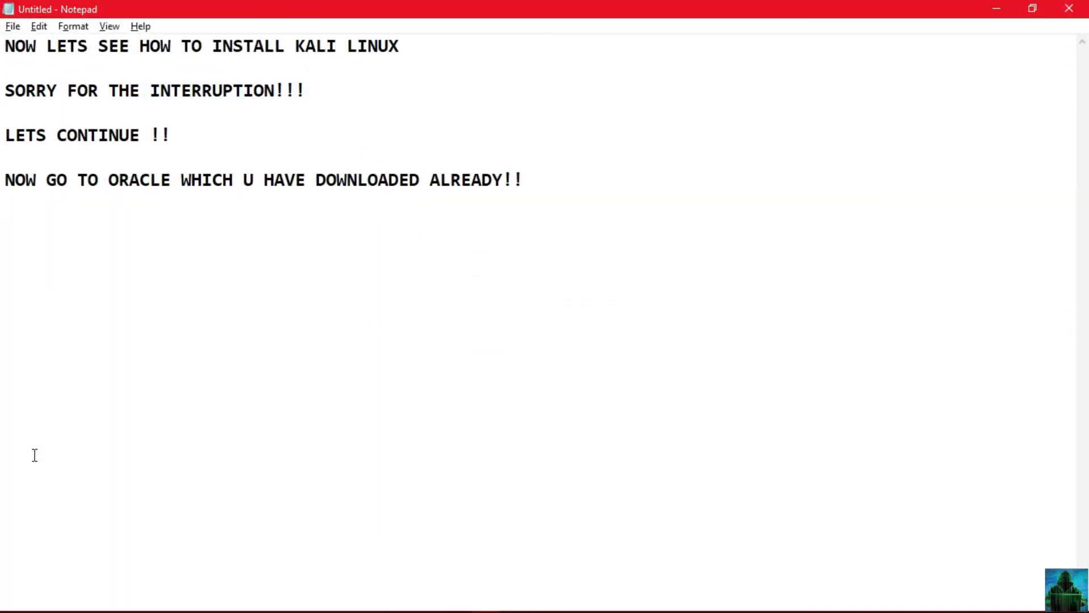
{"action": "type", "text": "AS U CAN SEE THAT KA"}
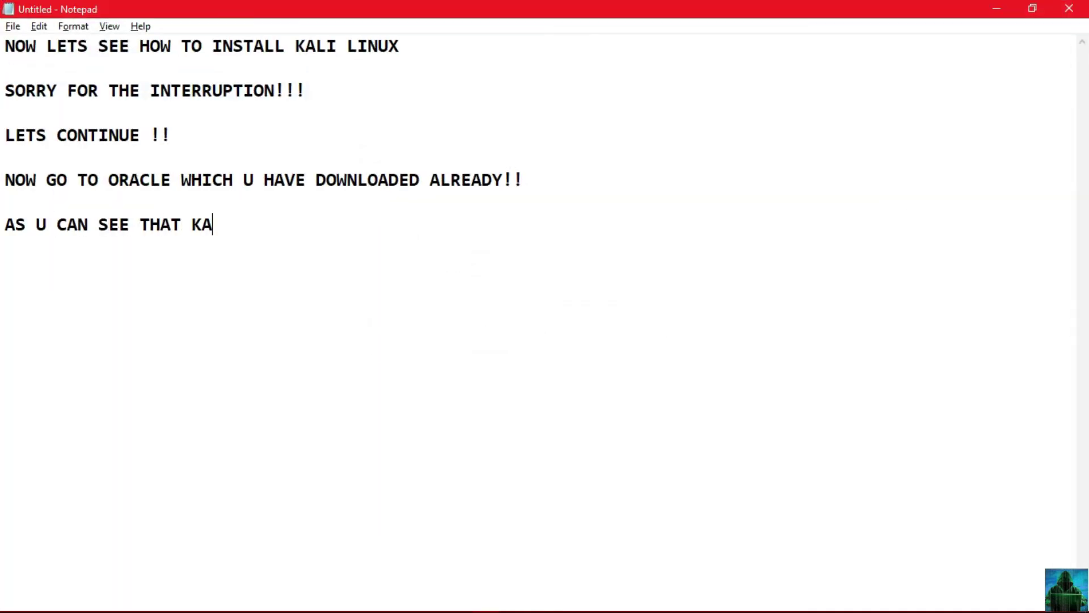
{"action": "type", "text": "LI LINYX IS ALREADY"}
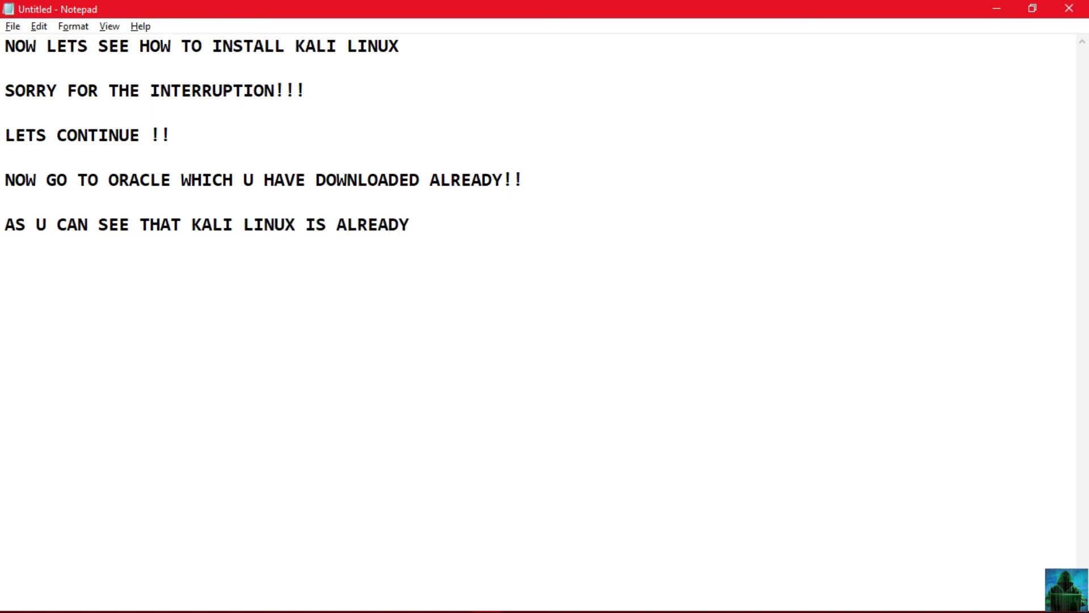
{"action": "type", "text": " RUNNING IN MY VIRTUALBOX"}
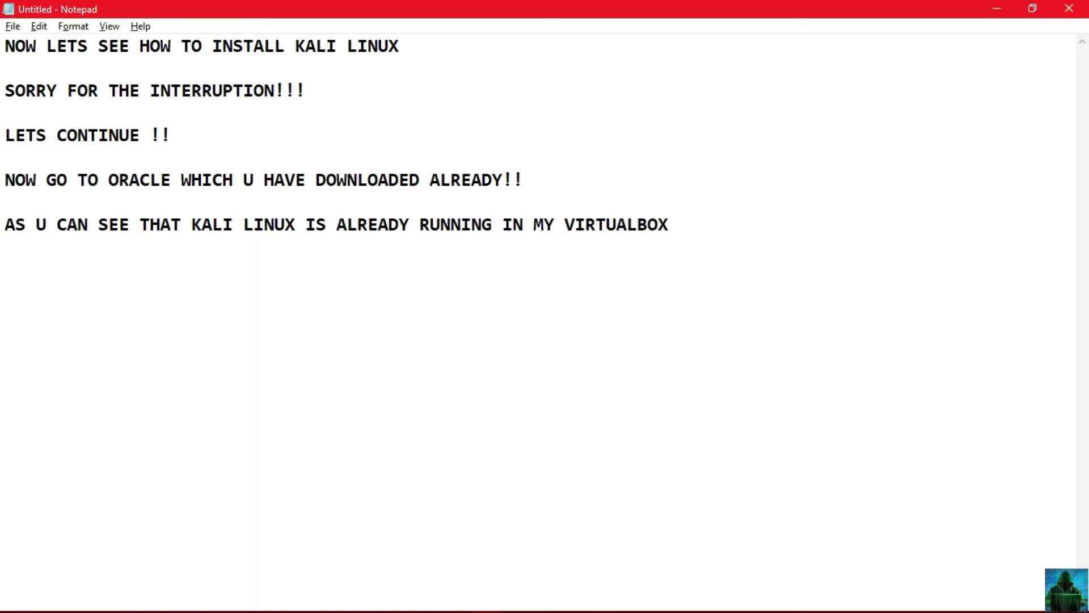
Add the lines "IF YOU JUST DOWNLOADED THAT VIRTUALBOX APP" and "FOLLOW MY STEPS CAREFULLY::" to the notes.
{"action": "type", "text": "IF YO"}
{"action": "type", "text": "U AR"}
{"action": "type", "text": "E"}
{"action": "key", "text": "BackSpace"}
{"action": "key", "text": "BackSpace"}
{"action": "key", "text": "BackSpace"}
{"action": "type", "text": "JUST DOWNLOADED THAT"}
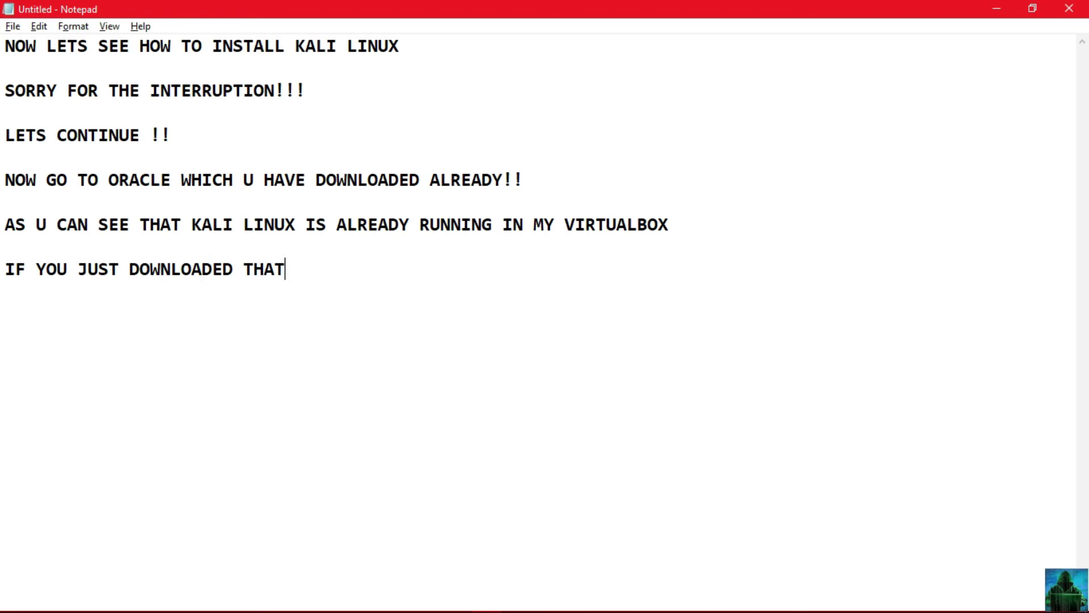
{"action": "type", "text": " VIRTUALBOX APP"}
{"action": "key", "text": "Return"}
{"action": "key", "text": "Return"}
{"action": "type", "text": "FOLLOW MY STEO"}
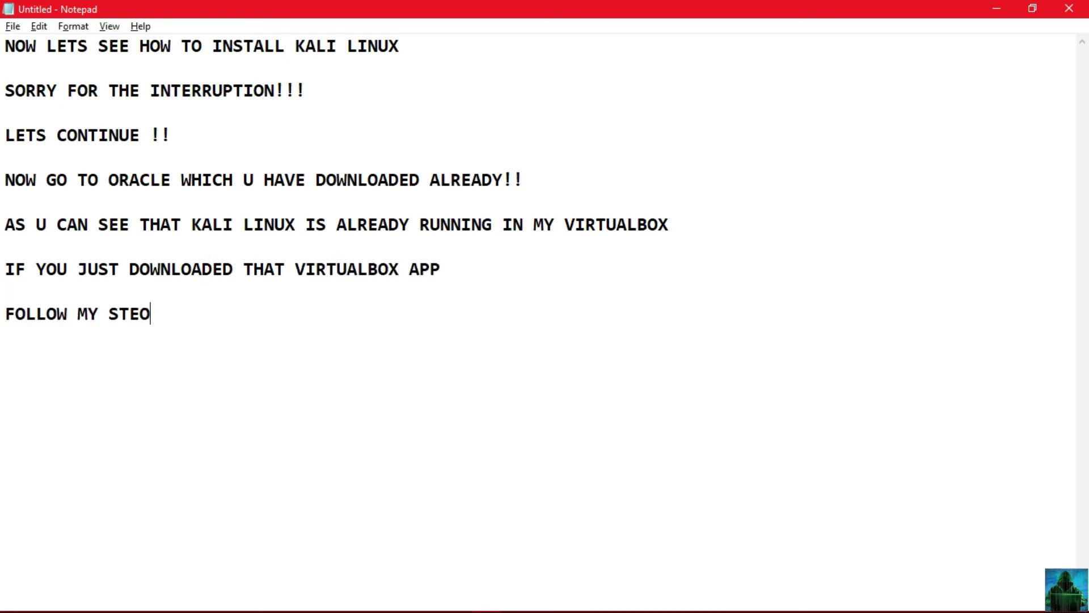
{"action": "key", "text": "BackSpace"}
{"action": "type", "text": "PS CAREFULLU"}
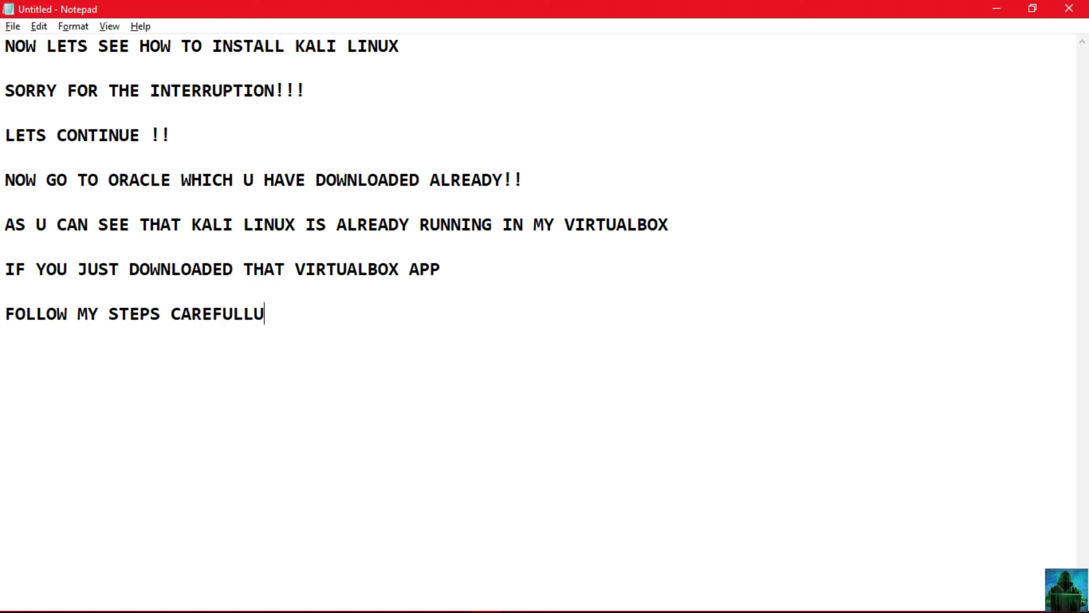
Switch to VirtualBox Manager and start importing a virtual appliance.
{"action": "key", "text": "alt+Tab"}
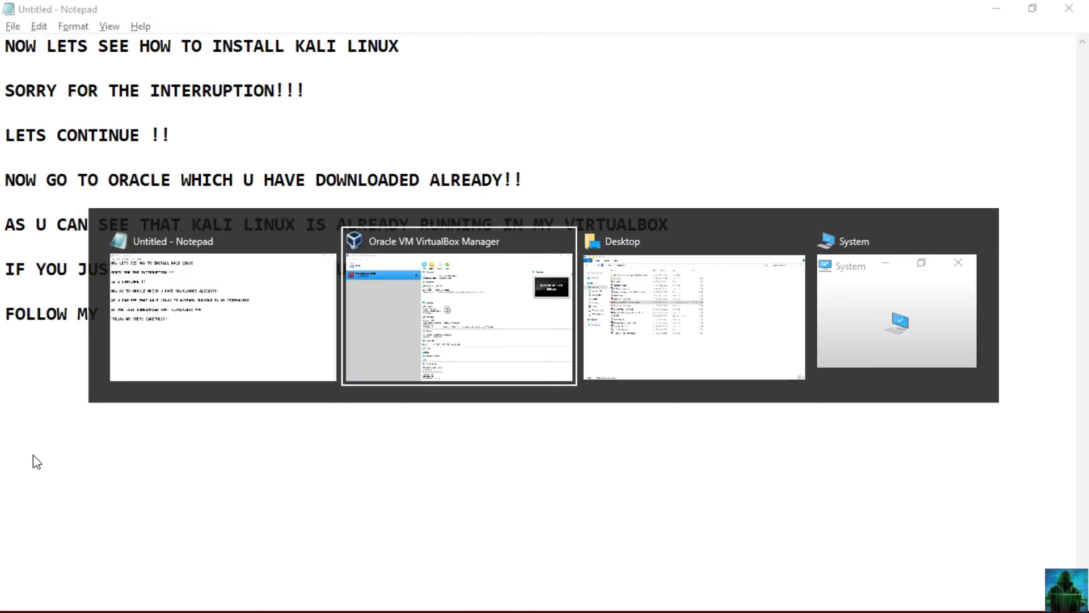
{"action": "left_click", "coordinate": [14, 27]}
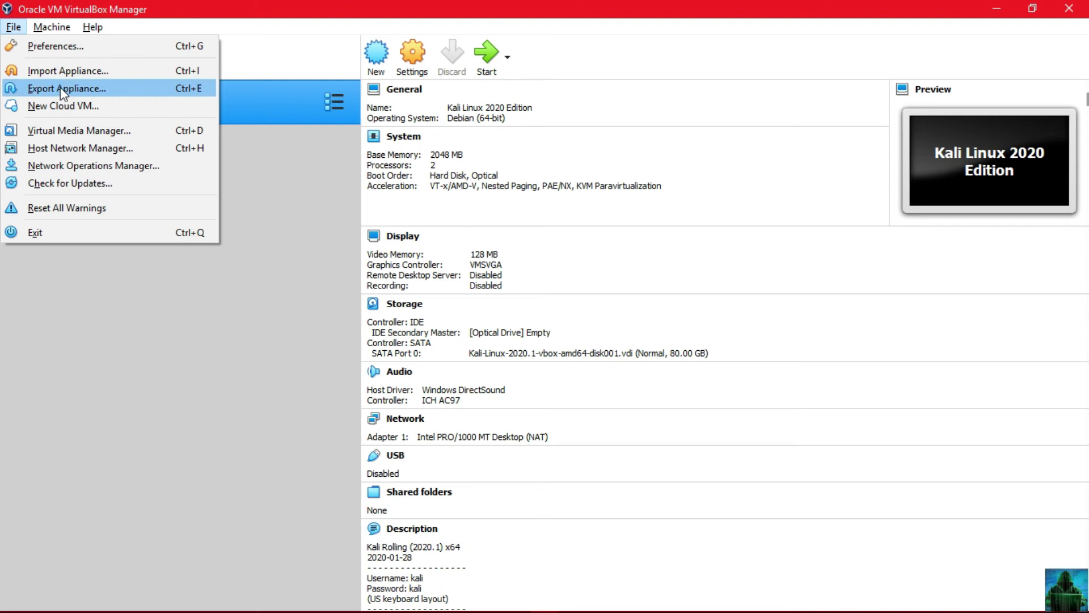
{"action": "left_click", "coordinate": [62, 72]}
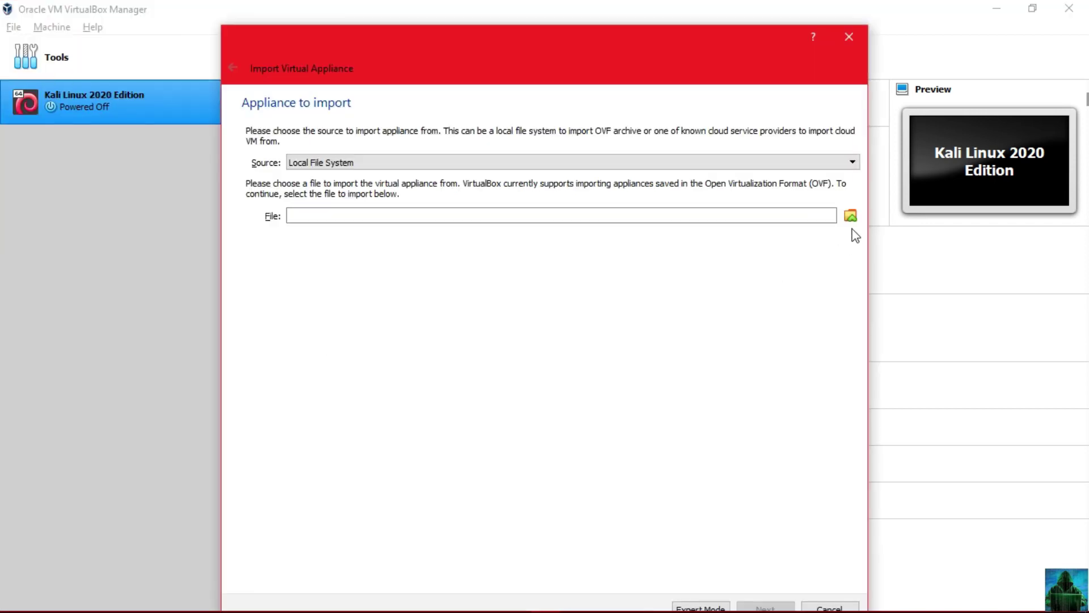
Return to Notepad and add the line "CLICK IMPORT APPLIANCE AND SELECT THE KALI LINUX DOWNLOADED FILE".
{"action": "key", "text": "alt+Tab"}
{"action": "key", "text": "Return"}
{"action": "type", "text": "SEL"}
{"action": "key", "text": "BackSpace"}
{"action": "key", "text": "BackSpace"}
{"action": "key", "text": "BackSpace"}
{"action": "type", "text": "CLICK IMPORY"}
{"action": "key", "text": "BackSpace"}
{"action": "type", "text": "T"}
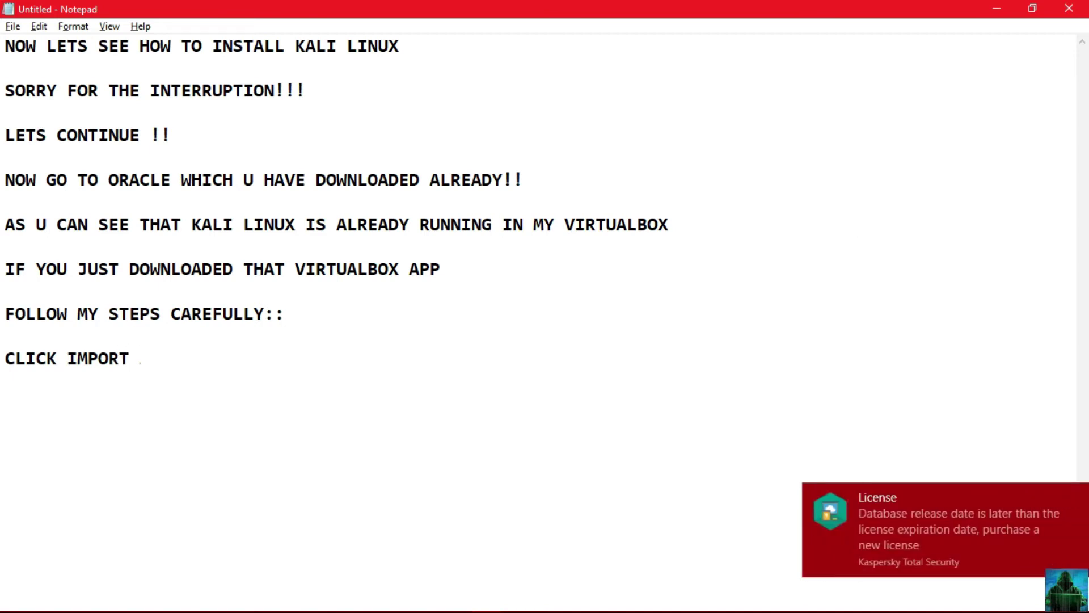
{"action": "type", "text": " APPLIANCE AND IMP"}
{"action": "key", "text": "BackSpace"}
{"action": "key", "text": "BackSpace"}
{"action": "key", "text": "BackSpace"}
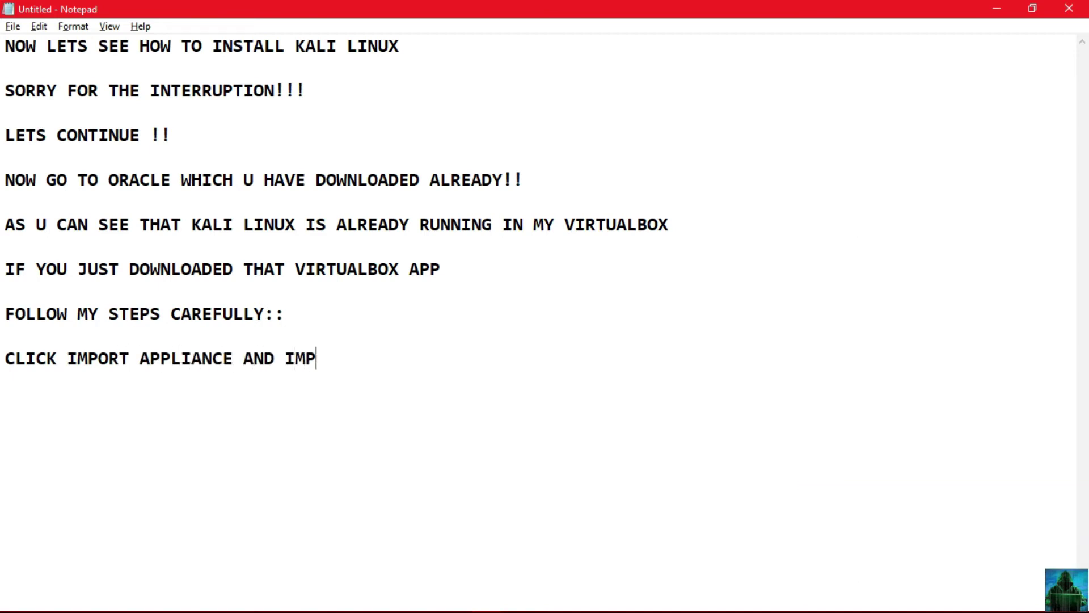
{"action": "type", "text": "SELECT THE"}
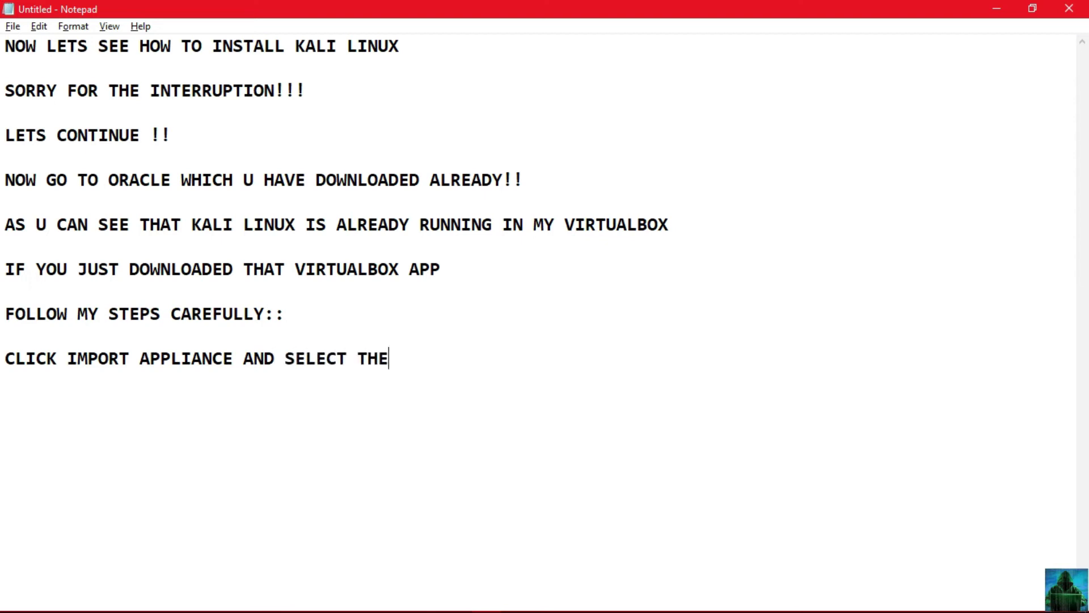
{"action": "type", "text": " KALI LINU"}
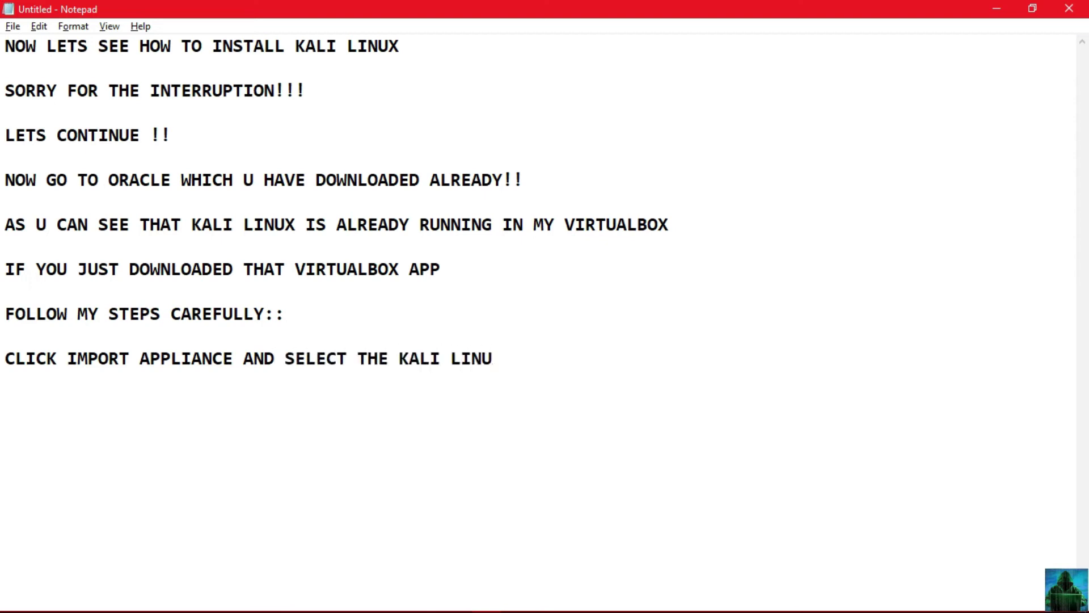
{"action": "type", "text": "X DOWN"}
{"action": "key", "text": "BackSpace"}
{"action": "type", "text": "WNLOADED FILE"}
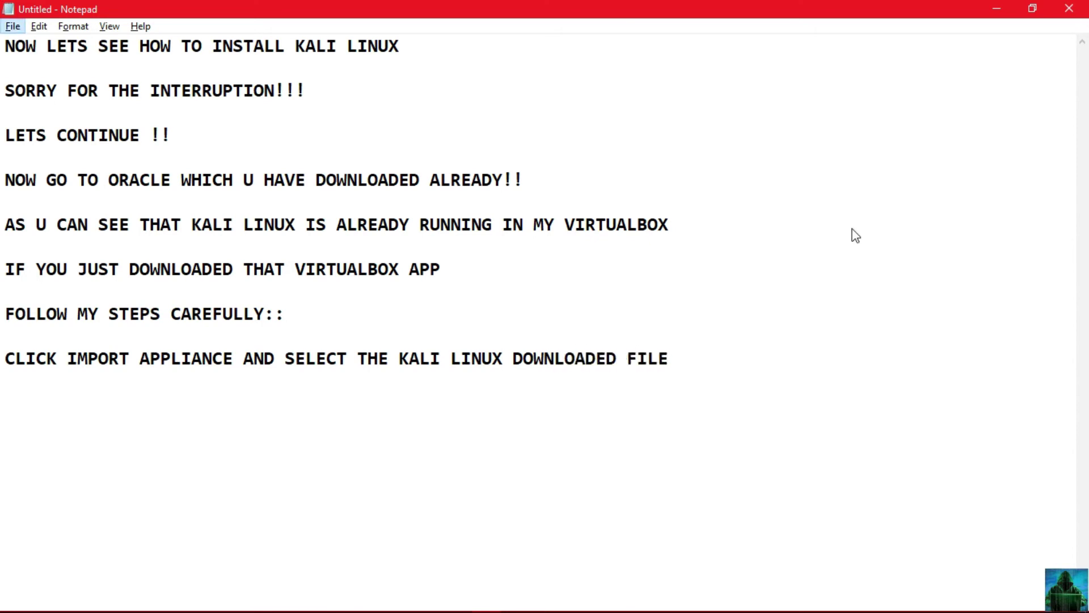
{"action": "key", "text": "alt+f"}
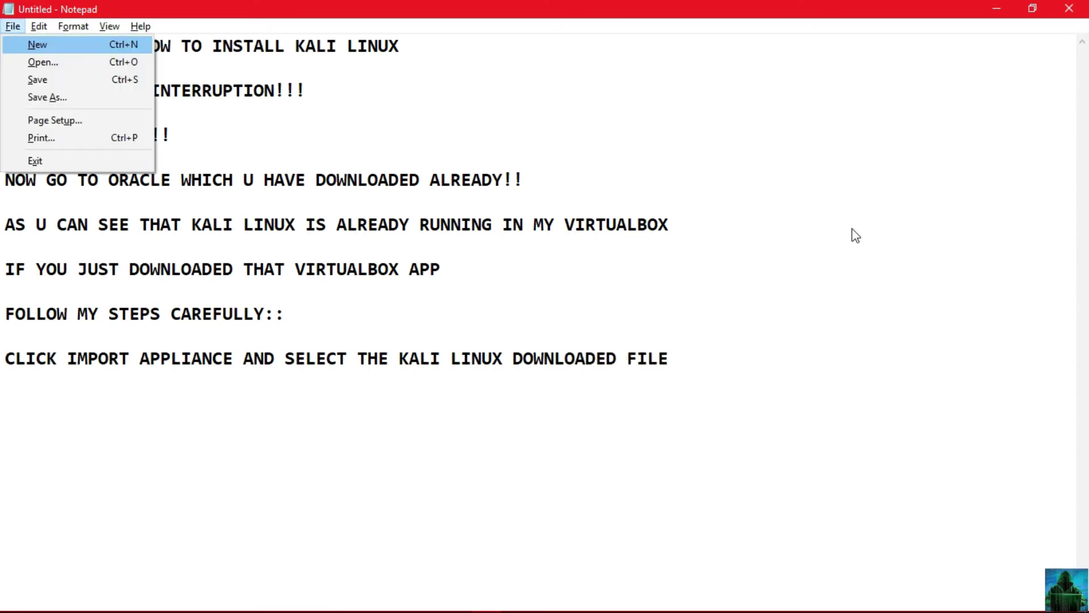
Switch back to VirtualBox, choose kali-linux-2020.1-vbox-amd64 from the Desktop as the appliance file, and proceed to the appliance settings.
{"action": "key", "text": "alt+Tab"}
{"action": "key", "text": "alt+shift+Tab"}
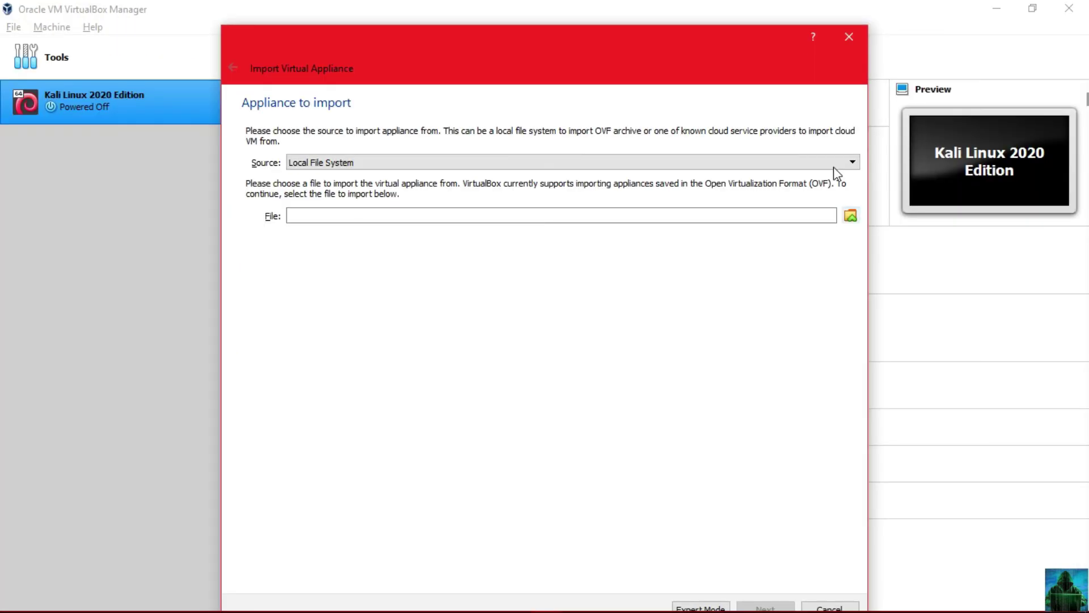
{"action": "left_click", "coordinate": [851, 217]}
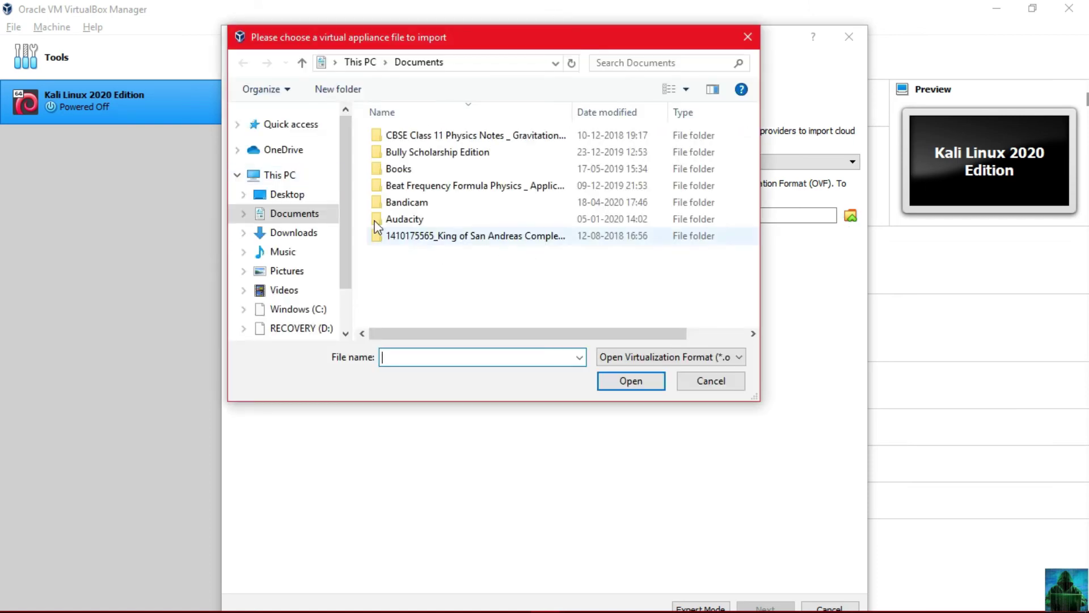
{"action": "left_click", "coordinate": [303, 200]}
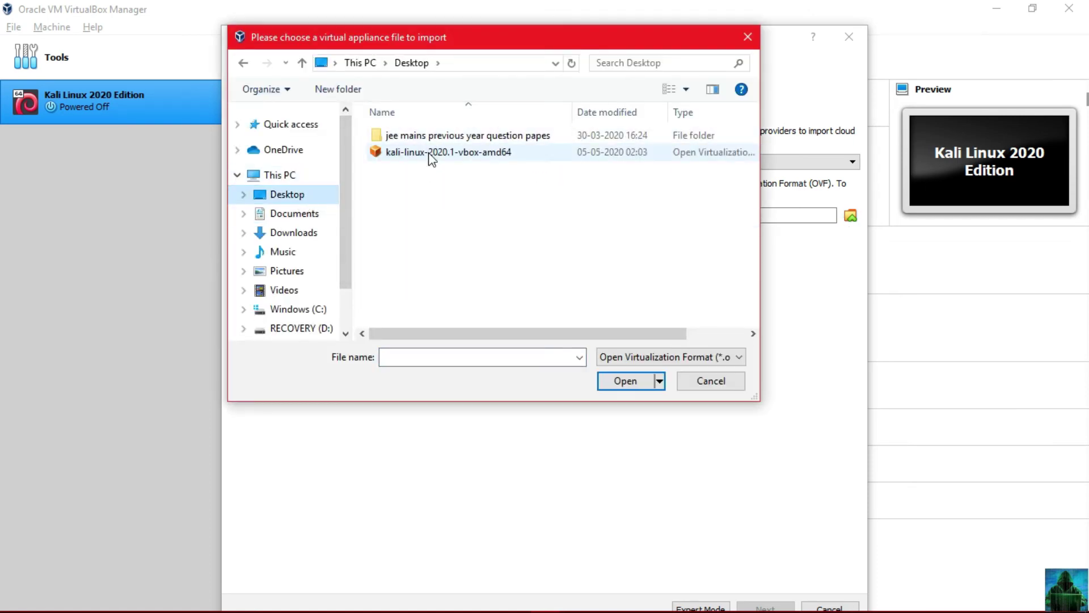
{"action": "left_click", "coordinate": [427, 153]}
{"action": "left_click", "coordinate": [611, 384]}
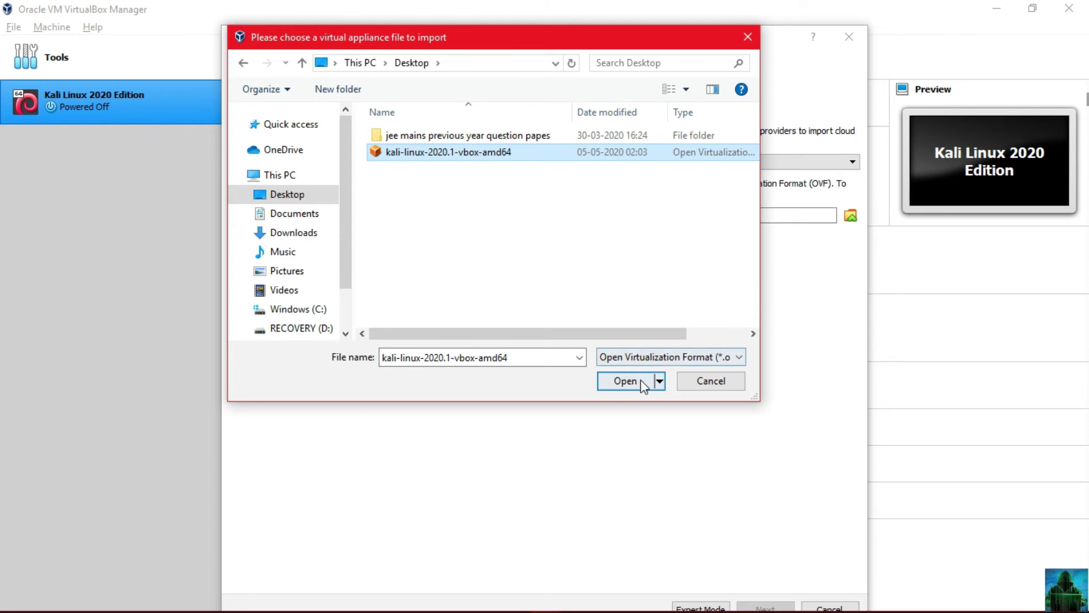
{"action": "left_click_drag", "start_coordinate": [624, 40], "coordinate": [624, 4]}
{"action": "left_click", "coordinate": [774, 574]}
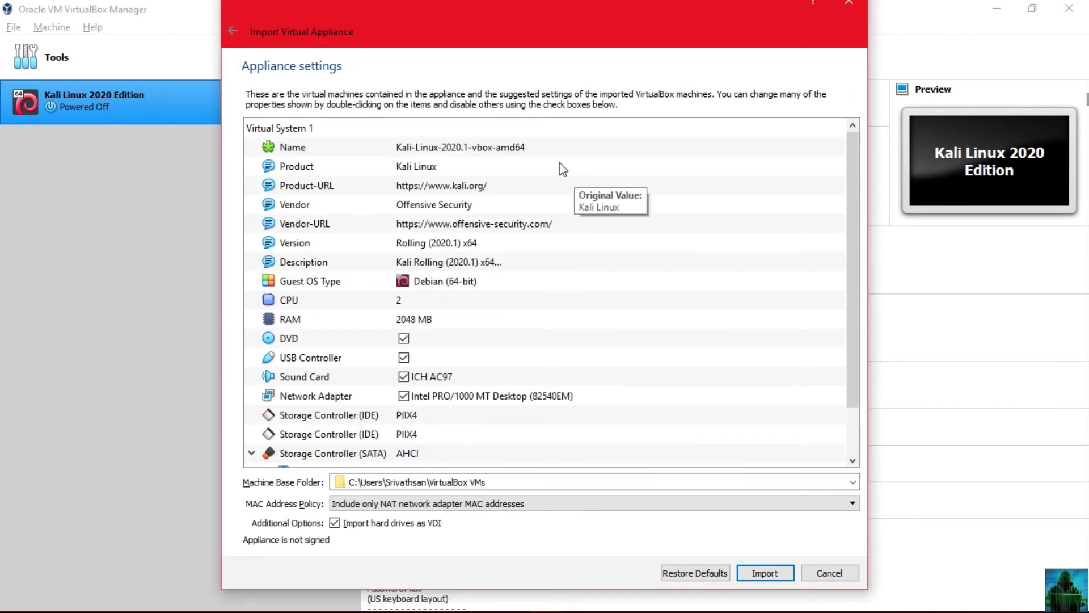
Highlight the appliance's Name setting, then switch to Notepad and add the line "RENAME THE FILE AS YOU WANT".
{"action": "double_click", "coordinate": [542, 146]}
{"action": "key", "text": "alt+Tab"}
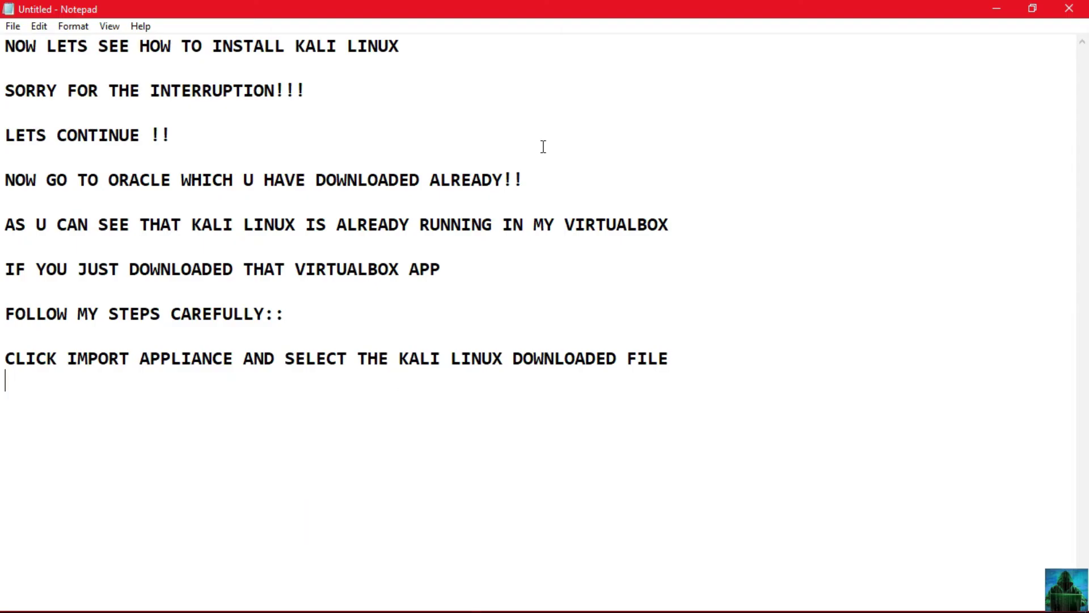
{"action": "key", "text": "Return"}
{"action": "type", "text": "RENAME THE FI"}
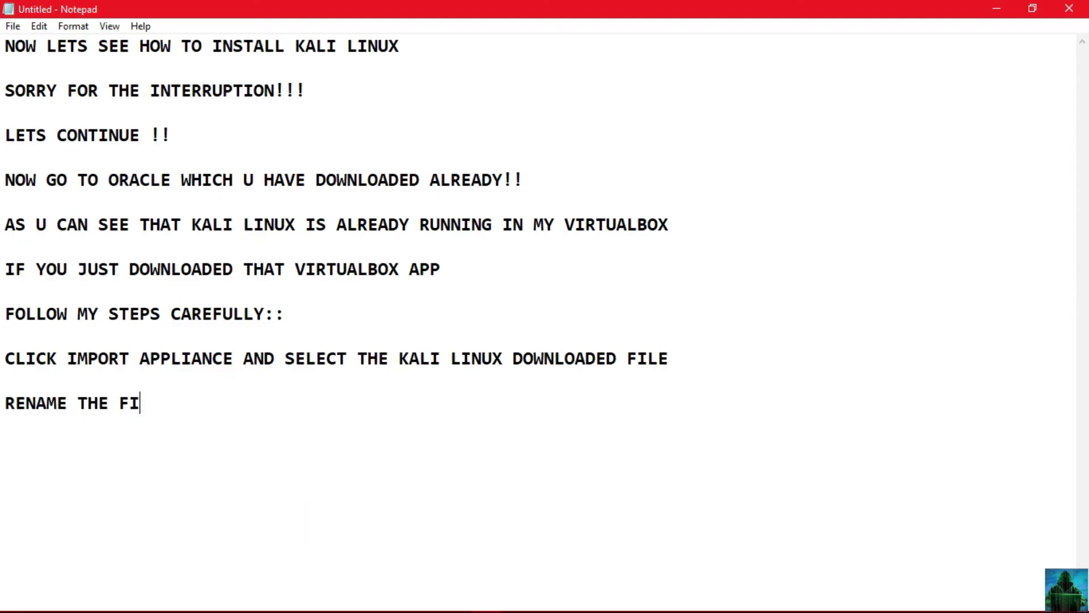
{"action": "type", "text": "LE AS YOU E=W"}
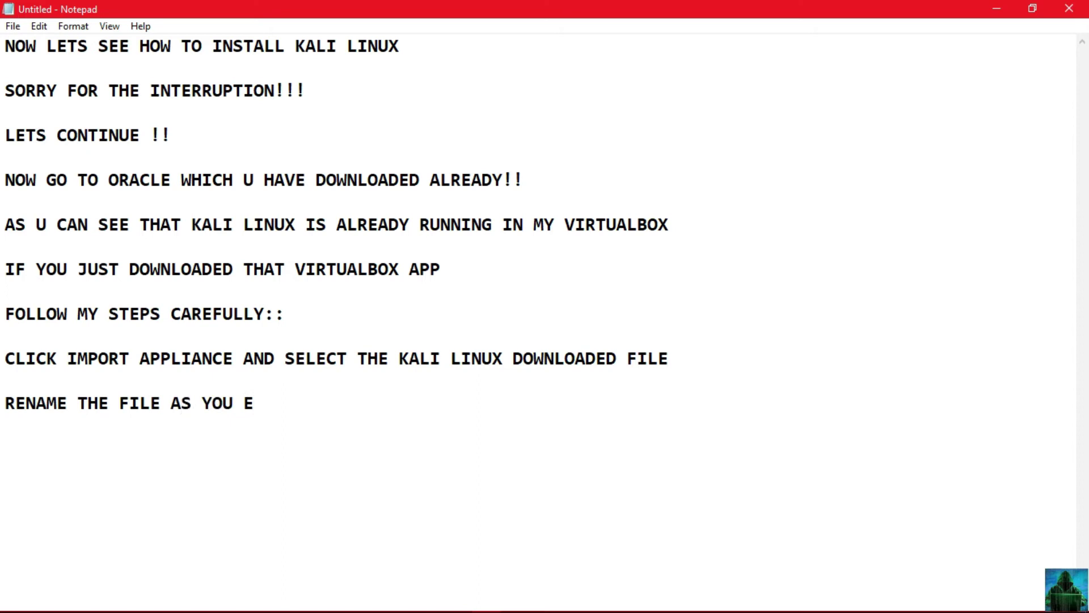
{"action": "key", "text": "BackSpace"}
{"action": "key", "text": "BackSpace"}
{"action": "key", "text": "BackSpace"}
{"action": "type", "text": "WANT"}
Return to VirtualBox, set the appliance name to "KALI LINUX 2020 EDITION", and select the USB Controller setting.
{"action": "key", "text": "alt+Tab"}
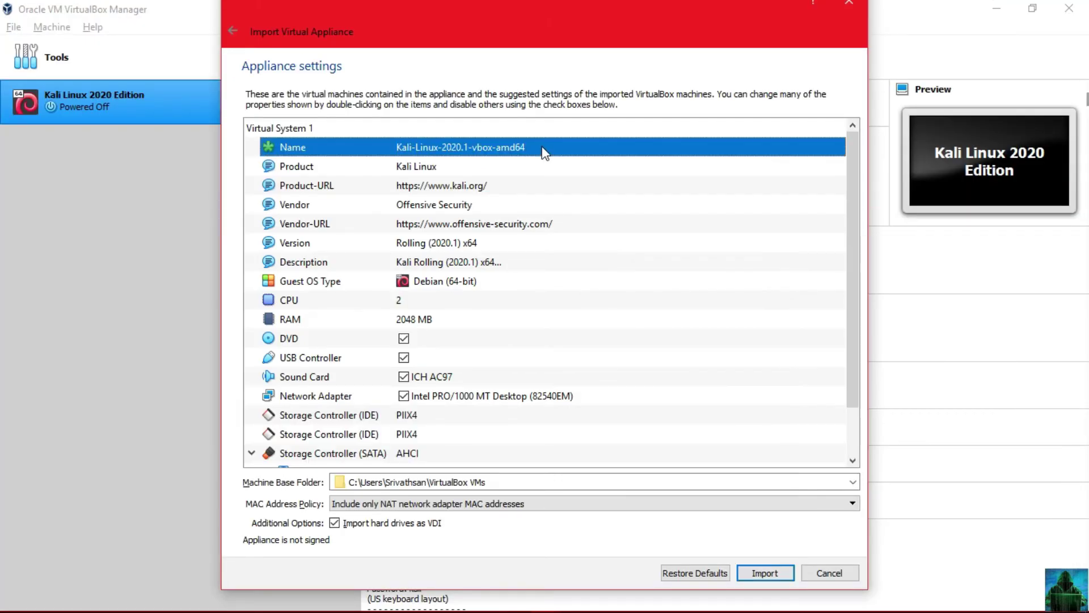
{"action": "double_click", "coordinate": [542, 149]}
{"action": "key", "text": "BackSpace"}
{"action": "type", "text": "KALI LINUX 2020 EDITION"}
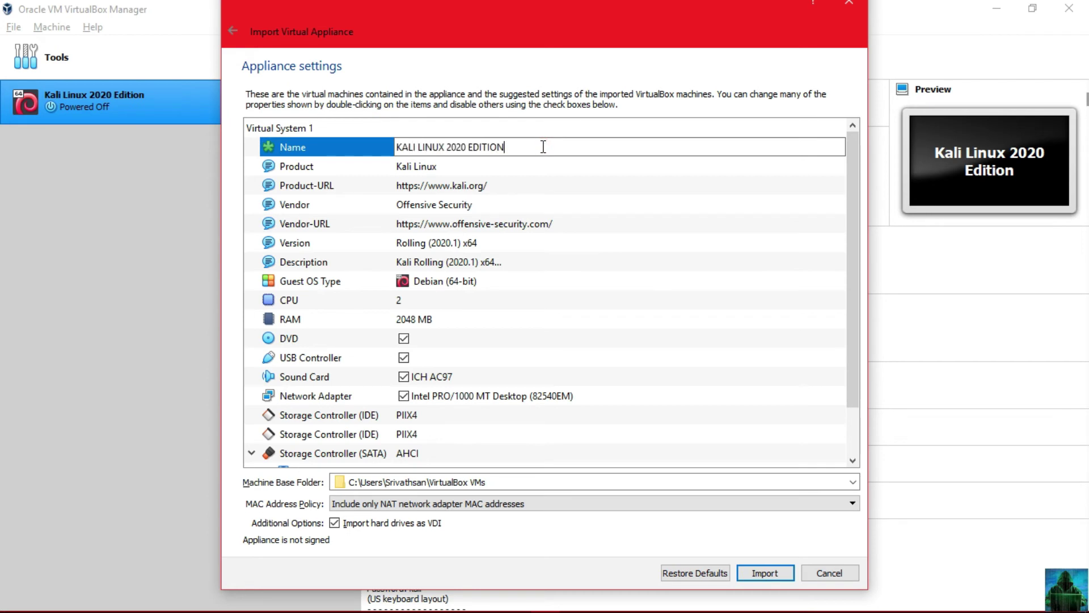
{"action": "left_click", "coordinate": [528, 244]}
{"action": "left_click", "coordinate": [474, 357]}
Switch to Notepad and add "AND THE MOST IMPORTANT THING IS (DISABLE THE USB CONTROLLER OPTION) OR ELSE YOU CANNOT RUN KALI LINUX IN YOUR VIRTUALBOX".
{"action": "key", "text": "alt+Tab"}
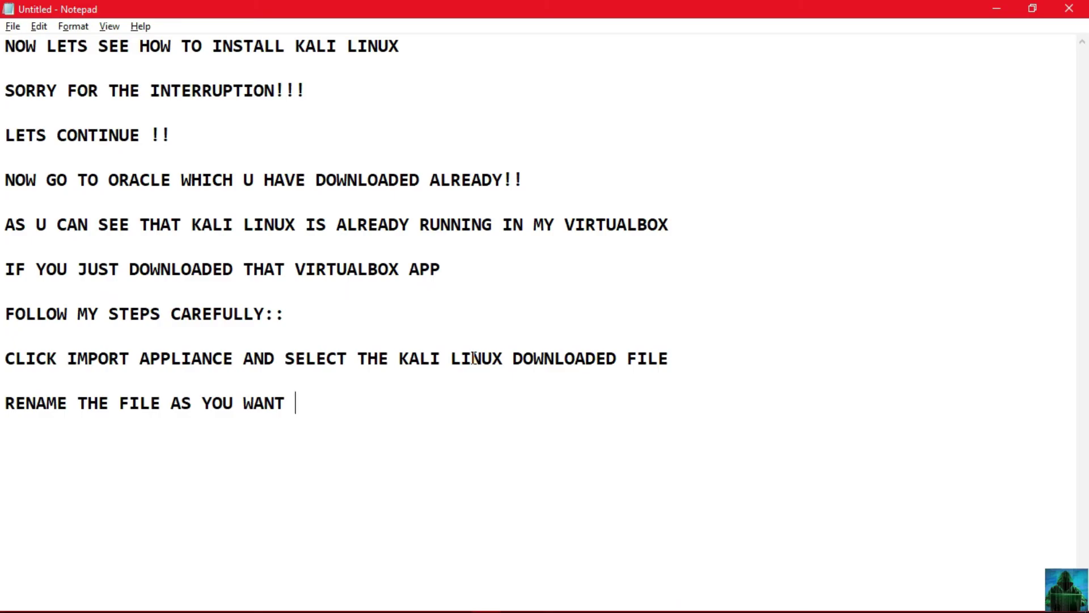
{"action": "type", "text": "AND THE M"}
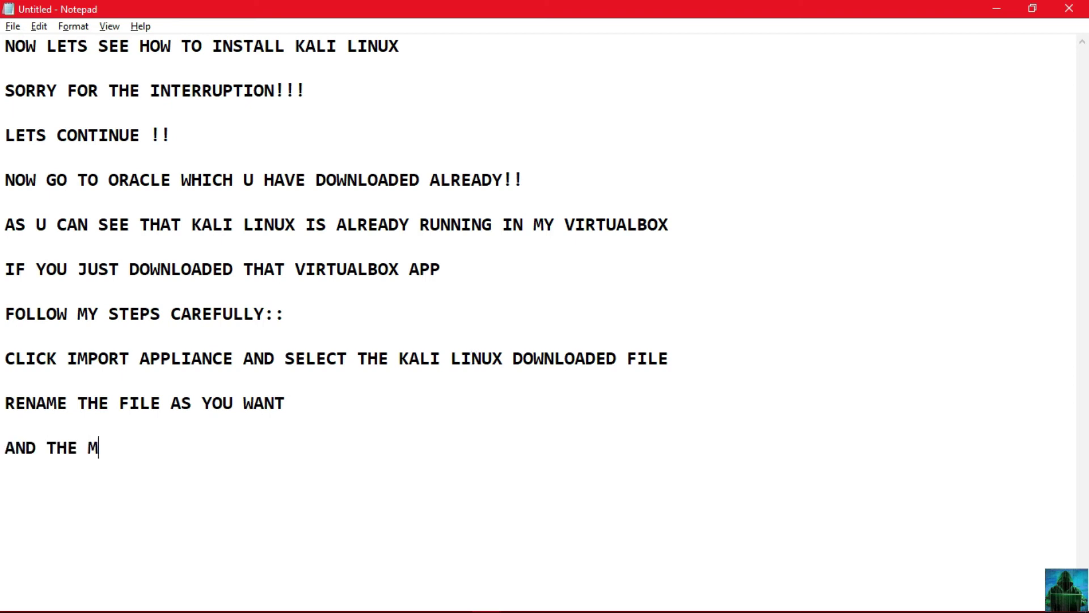
{"action": "type", "text": "OST IMPORTANT THNG"}
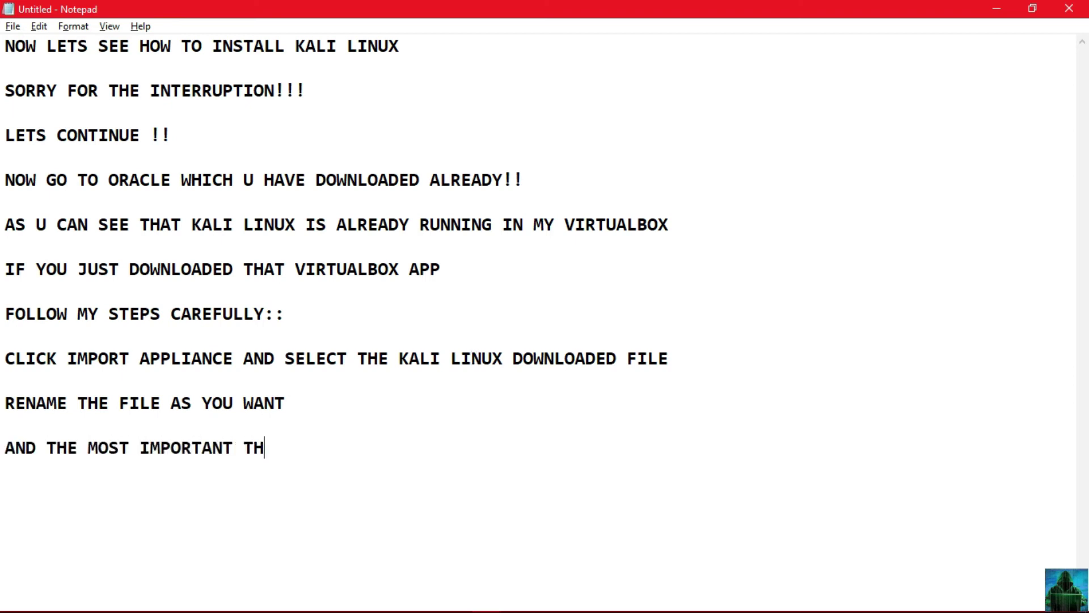
{"action": "key", "text": "BackSpace"}
{"action": "key", "text": "BackSpace"}
{"action": "key", "text": "BackSpace"}
{"action": "type", "text": "ING IS (DISABLE THE USB CONTROLLER "}
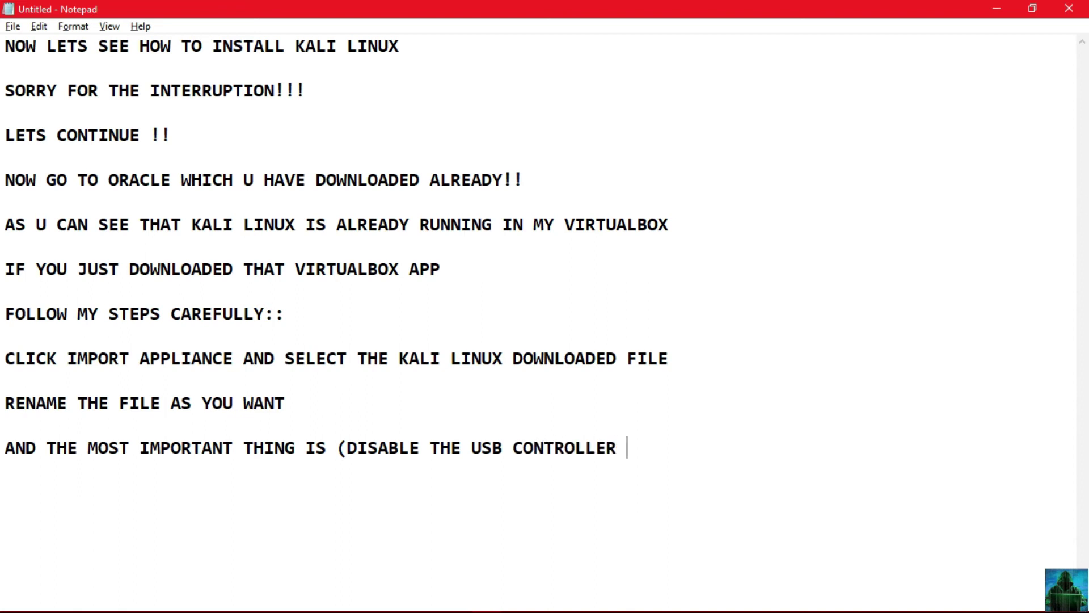
{"action": "type", "text": "OPTION)"}
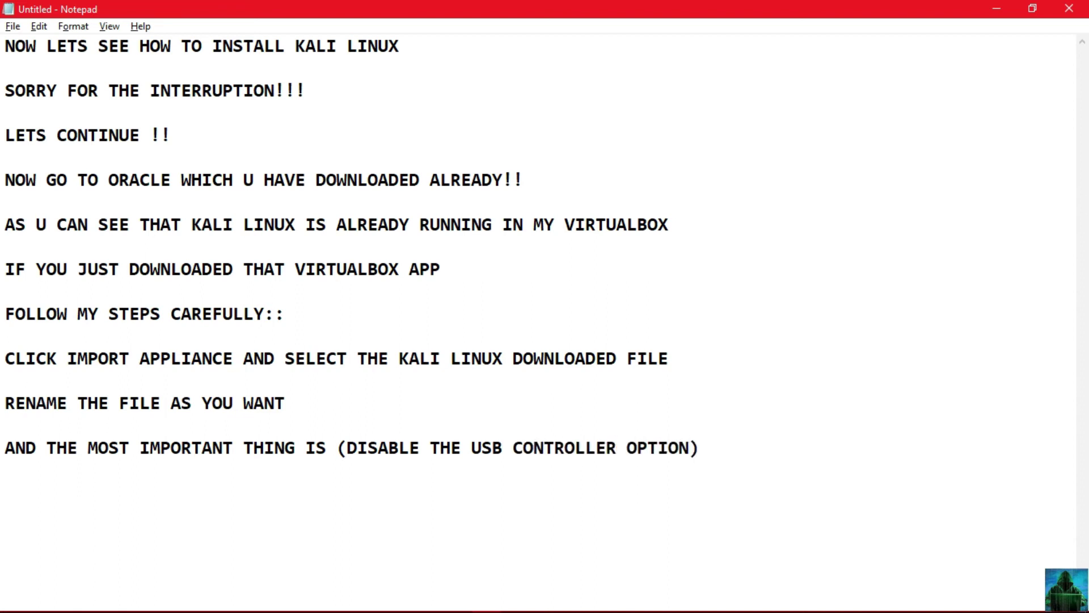
{"action": "type", "text": " OR ELSE YOU"}
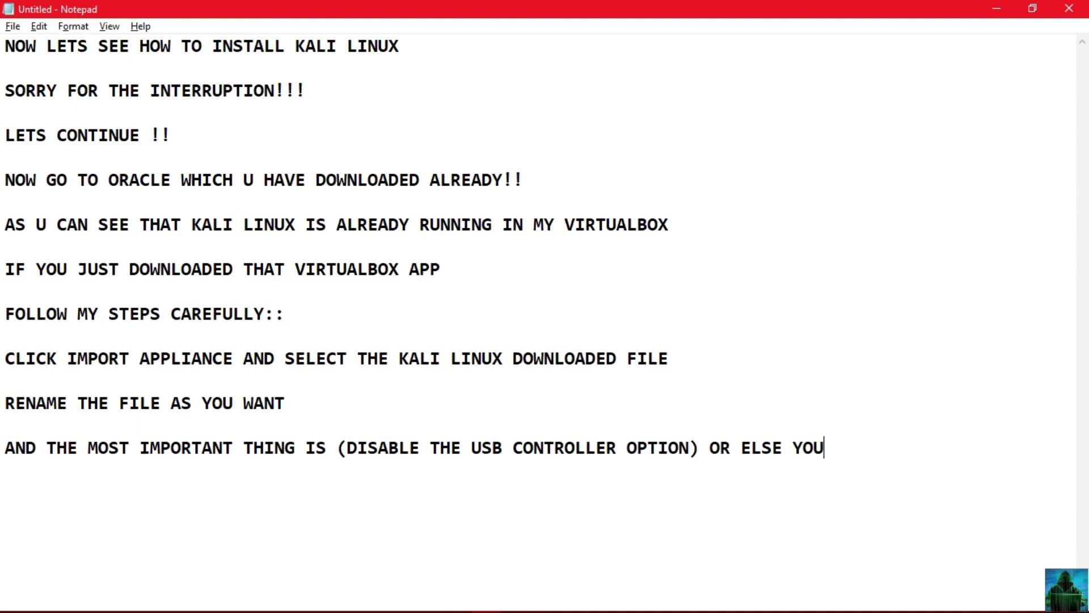
{"action": "type", "text": " CANNOT RUN KALI"}
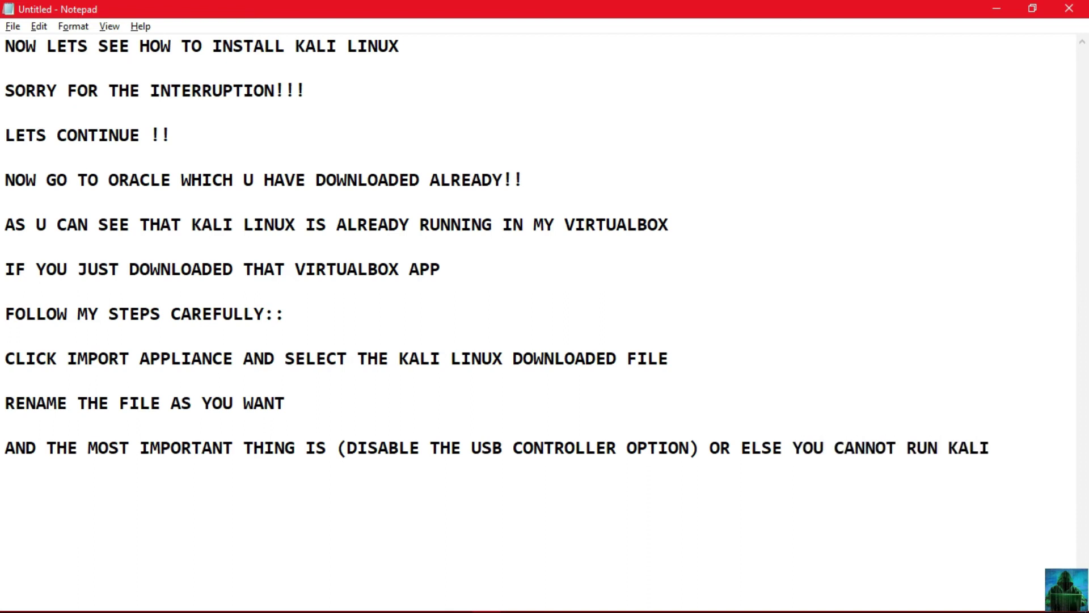
{"action": "type", "text": " LINUX IN YOUR VIRTUALBOX"}
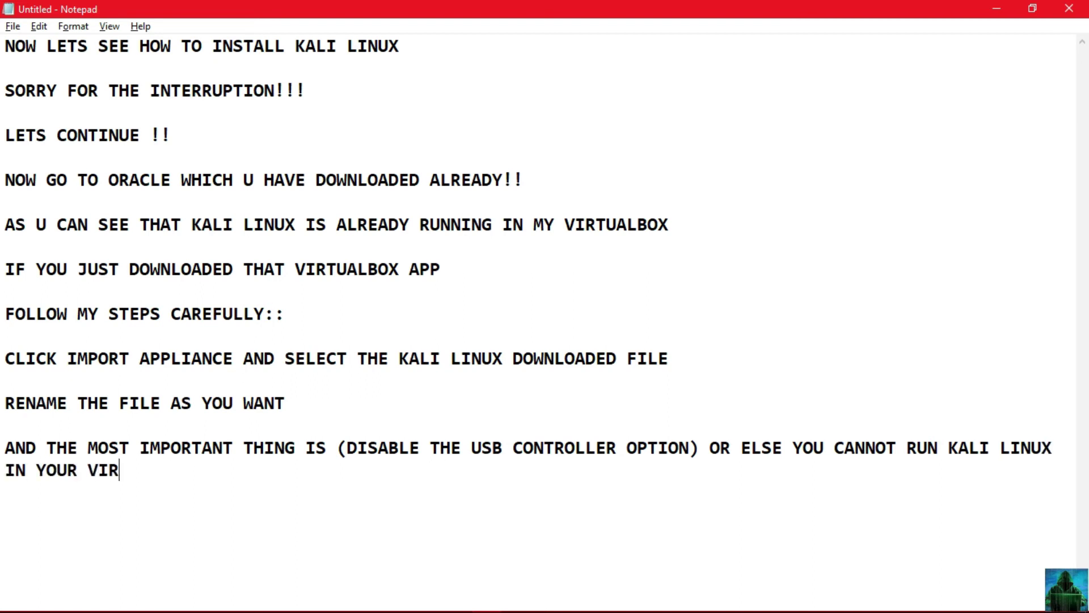
Disable the USB Controller in VirtualBox's appliance settings and return to Notepad to add the line "AND THEN CLICK IMPORT".
{"action": "key", "text": "alt+Tab"}
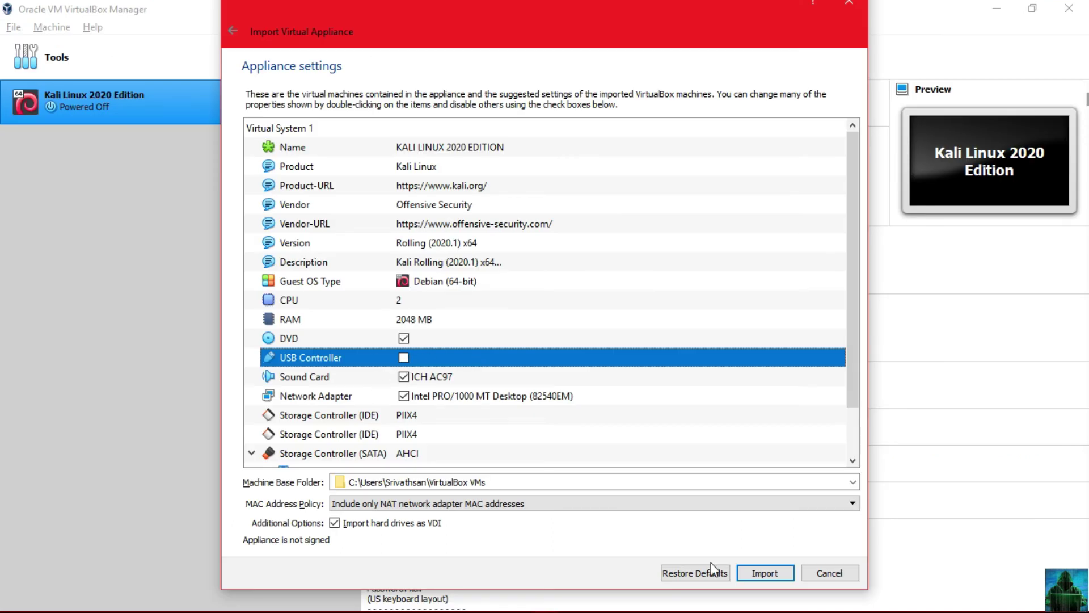
{"action": "key", "text": "alt+Tab"}
{"action": "key", "text": "Return"}
{"action": "type", "text": "AND THEN"}
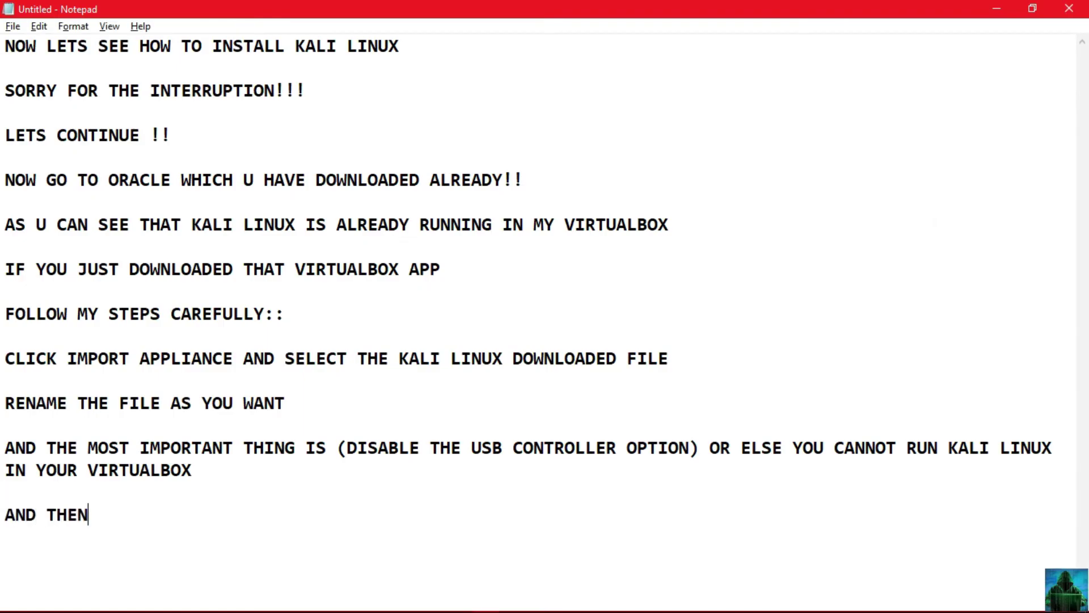
{"action": "type", "text": " CLICK IMP"}
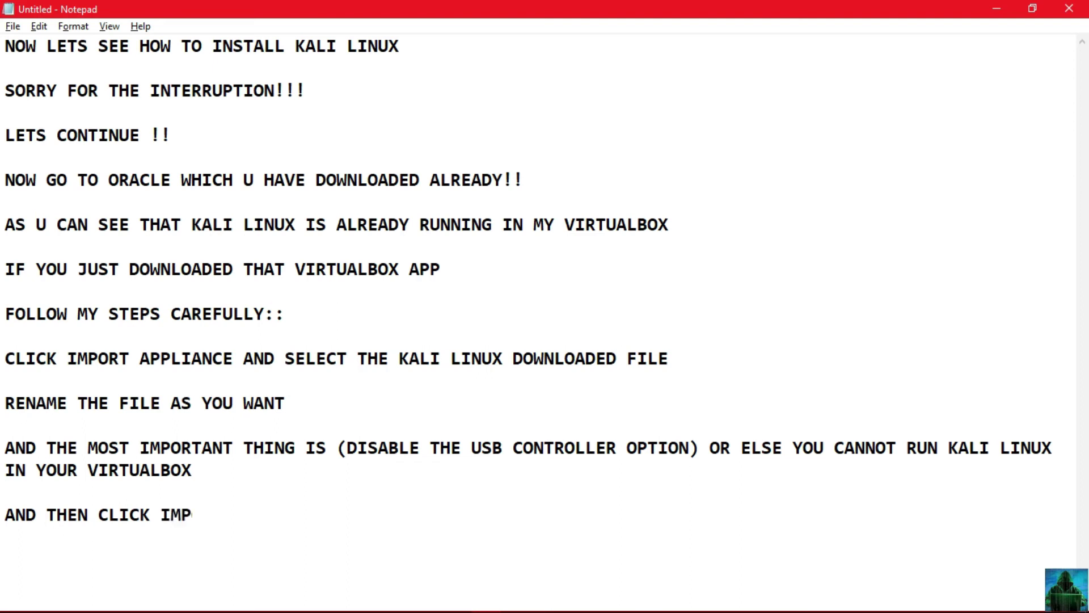
{"action": "type", "text": "ORT"}
Switch to VirtualBox and try twice to import the Kali Linux appliance with the configured settings, dismissing each error.
{"action": "key", "text": "alt+Tab"}
{"action": "left_click", "coordinate": [776, 574]}
{"action": "left_click", "coordinate": [472, 420]}
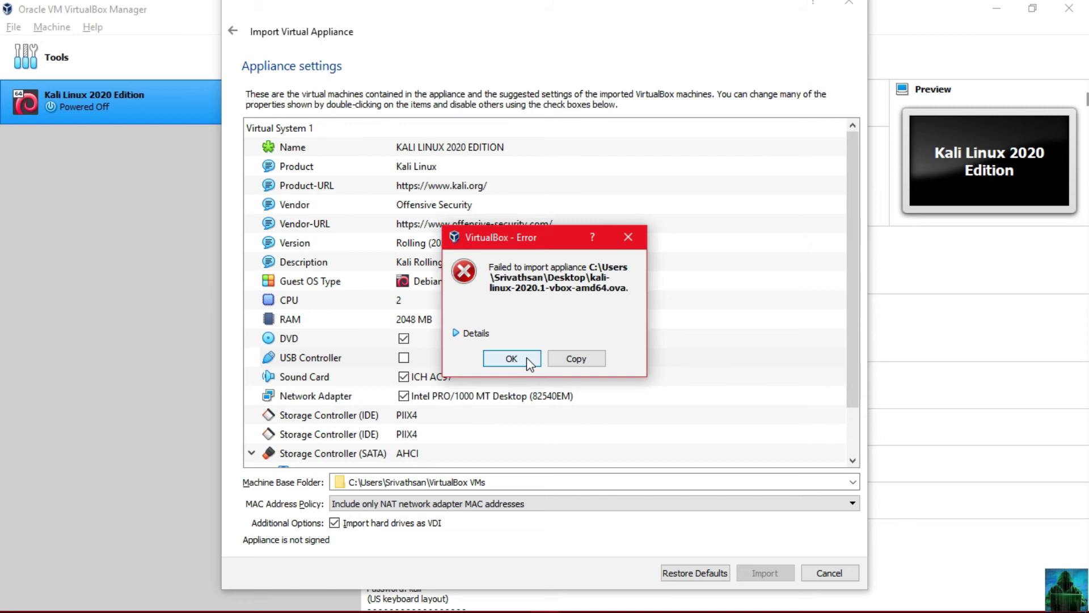
{"action": "left_click", "coordinate": [527, 358]}
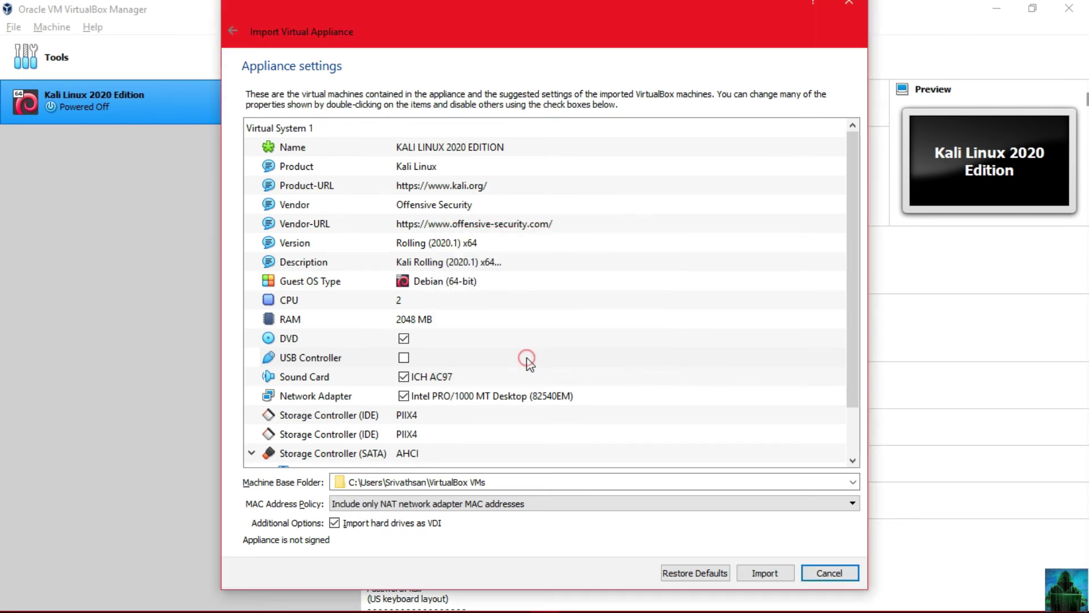
{"action": "left_click", "coordinate": [776, 571]}
{"action": "left_click", "coordinate": [451, 423]}
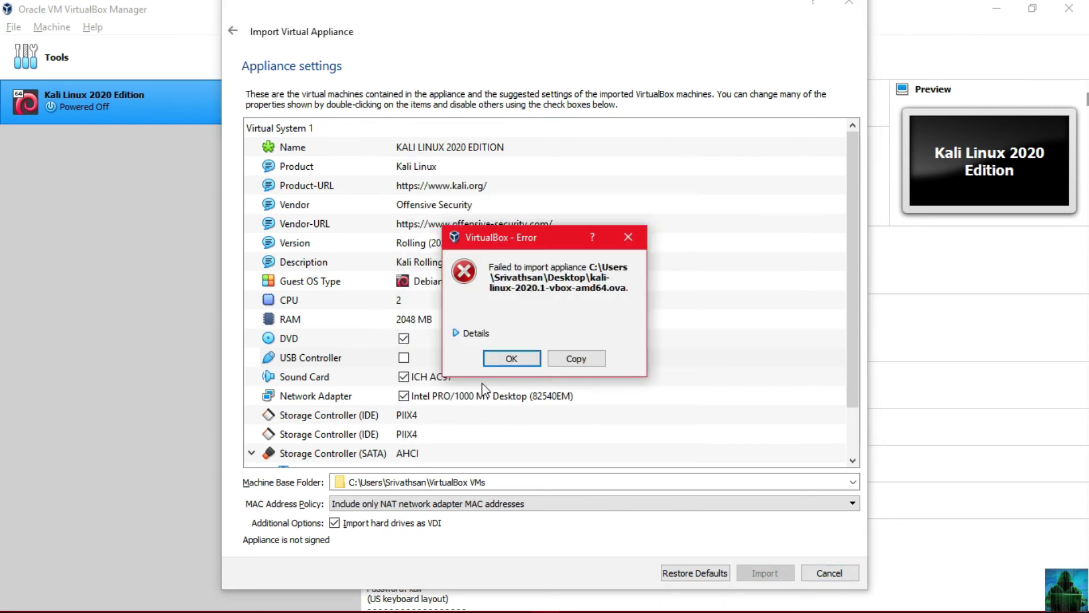
{"action": "left_click", "coordinate": [526, 361]}
Switch to Notepad and add the line "I AM FAILING TO IMPORT BECAUSE (I AM ALREADY RUNNING THE KALI LINUX FILE)".
{"action": "key", "text": "alt+Tab"}
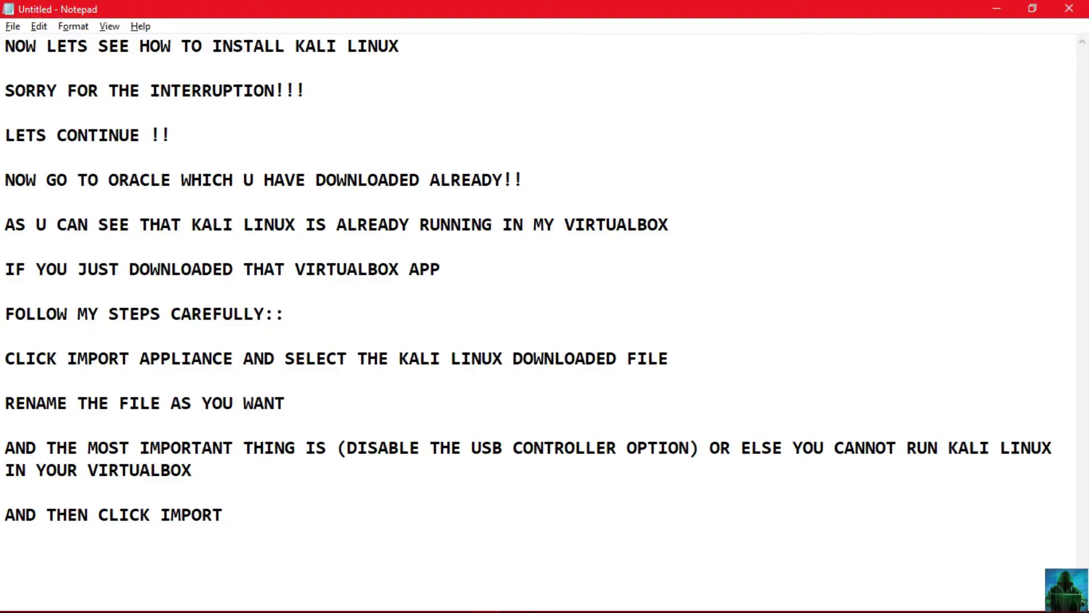
{"action": "type", "text": "I AM FAILIN"}
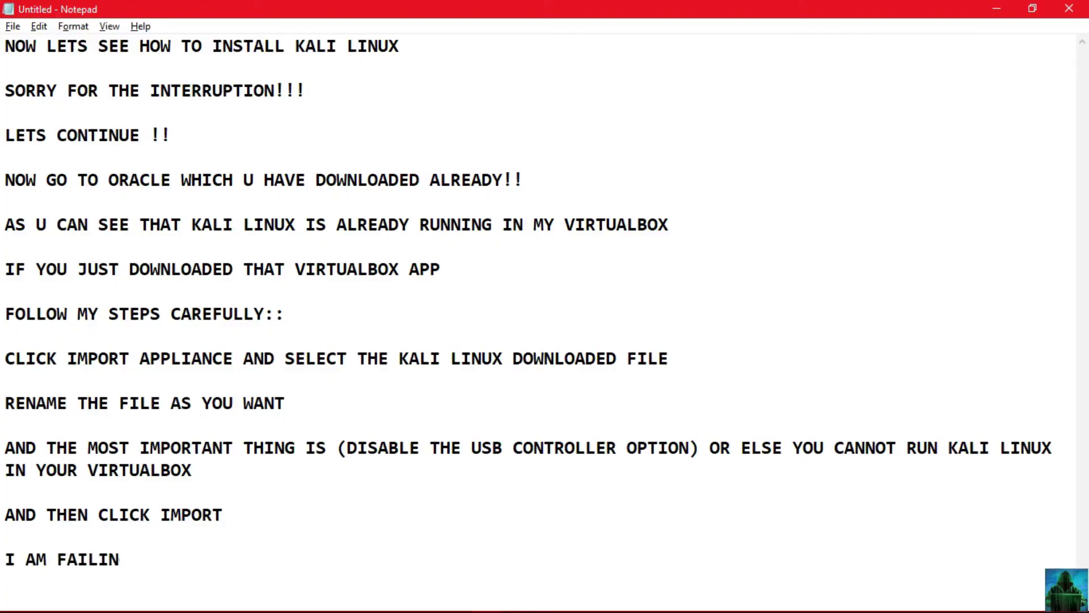
{"action": "type", "text": "G TO IMPO"}
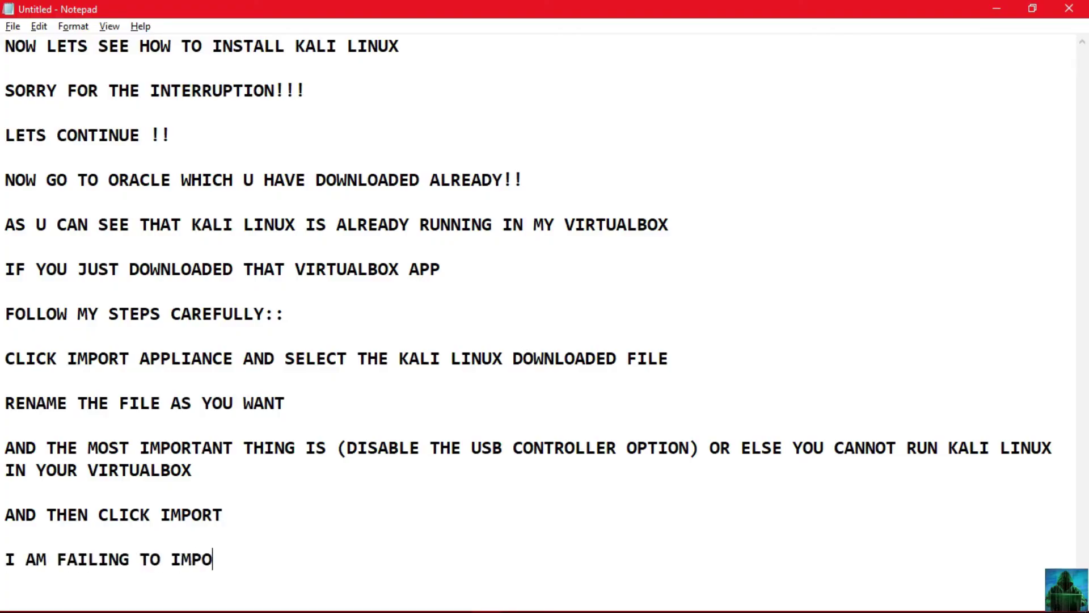
{"action": "type", "text": "RT BECAUSE (I ALRE"}
{"action": "key", "text": "BackSpace"}
{"action": "key", "text": "BackSpace"}
{"action": "key", "text": "BackSpace"}
{"action": "type", "text": "M ALREADY RUNNING "}
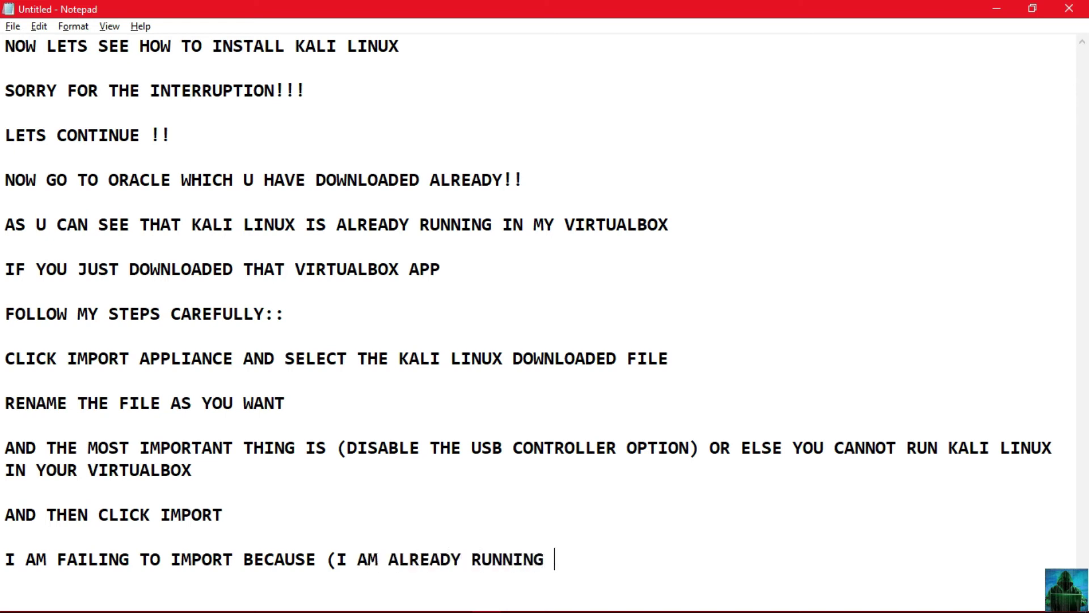
{"action": "type", "text": "THE KALI LIN"}
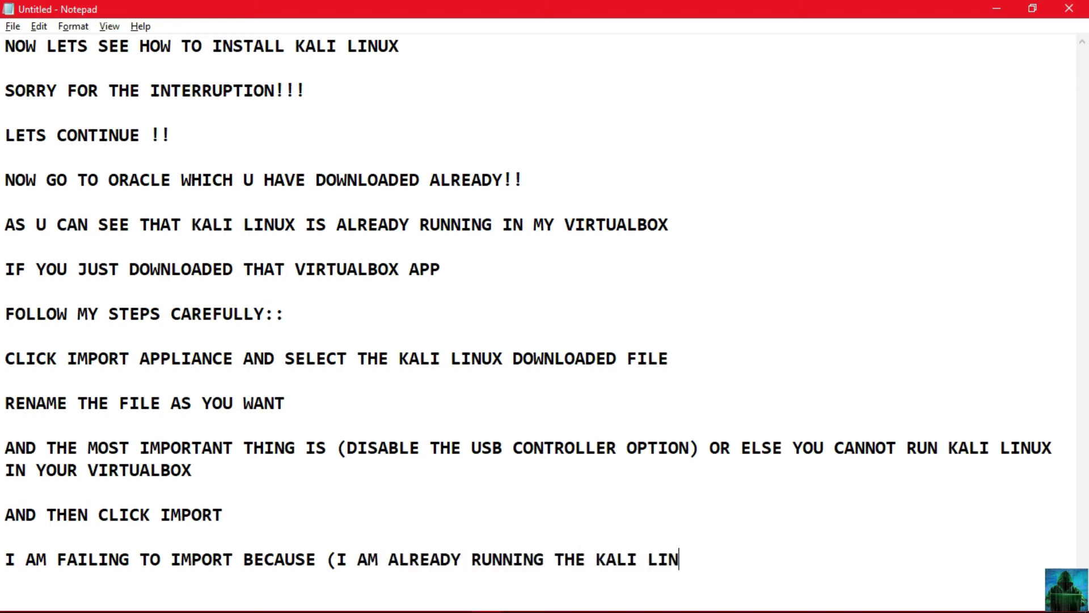
{"action": "type", "text": "UX FILE)"}
Add the note line "SO IT WILL WORK WHEN YOU ARE DOING FOR THE FIRST TIME", followed by a blank line.
{"action": "key", "text": "Return"}
{"action": "key", "text": "Return"}
{"action": "type", "text": "SO IT EI"}
{"action": "key", "text": "BackSpace"}
{"action": "type", "text": "WILL WORK WHEN YOU A"}
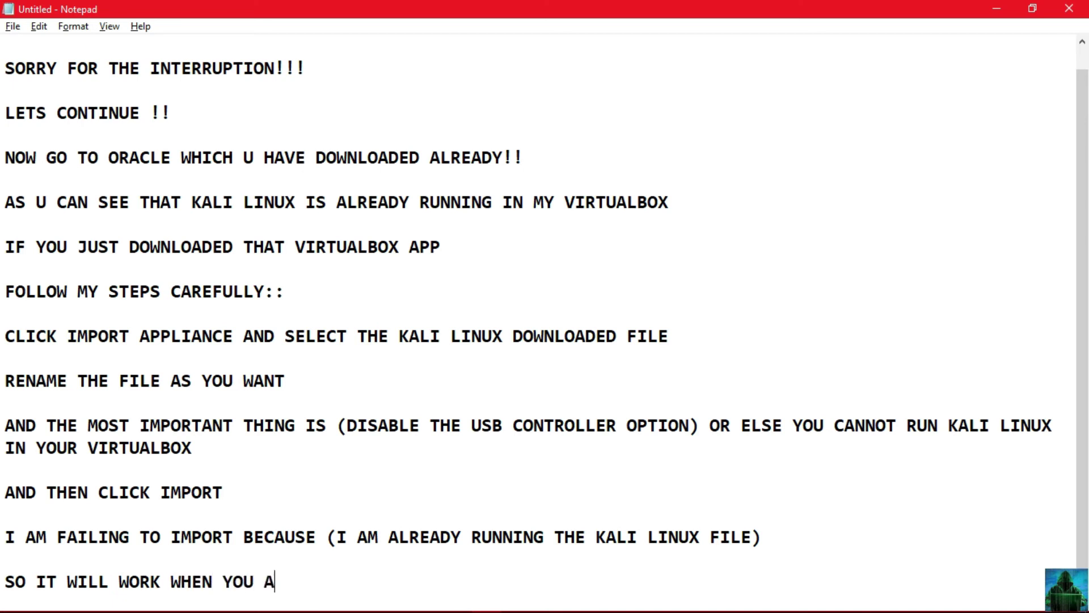
{"action": "type", "text": "RE DOING FOR THE "}
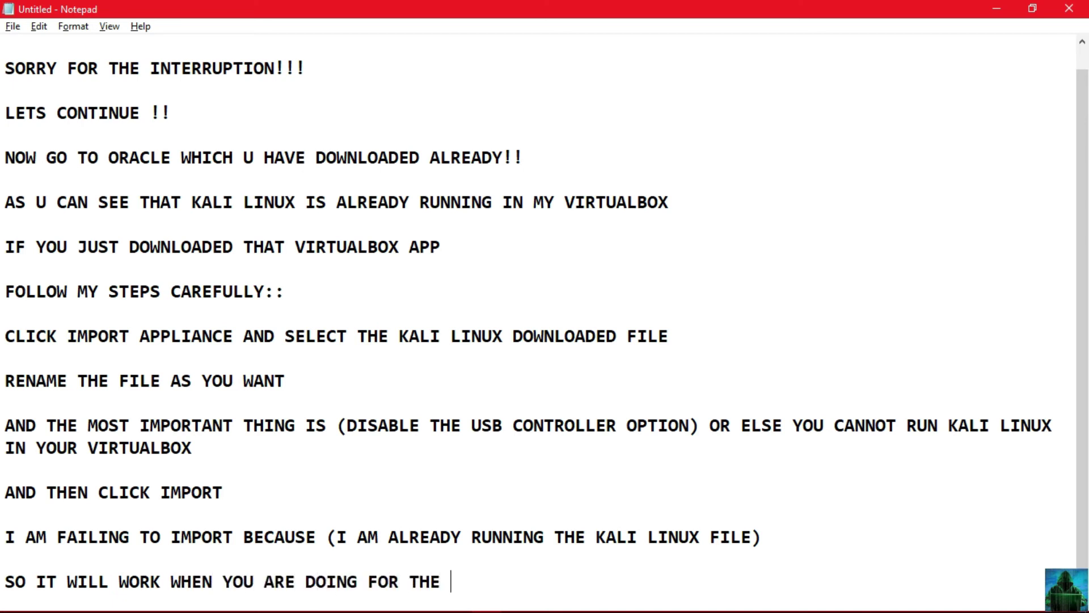
{"action": "type", "text": "FIRST TIME"}
{"action": "key", "text": "Return"}
{"action": "key", "text": "Return"}
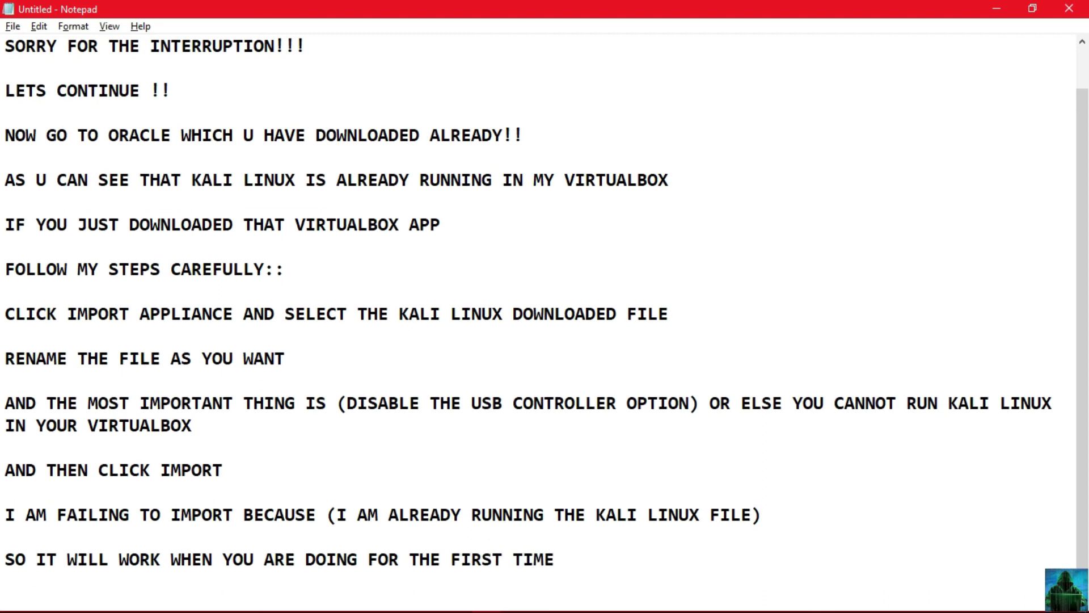
Cancel the appliance import in VirtualBox and return to Notepad to add the line "AFTER GETTING IMPORTED YOU WILL SEE THIS MENU".
{"action": "key", "text": "alt+Tab"}
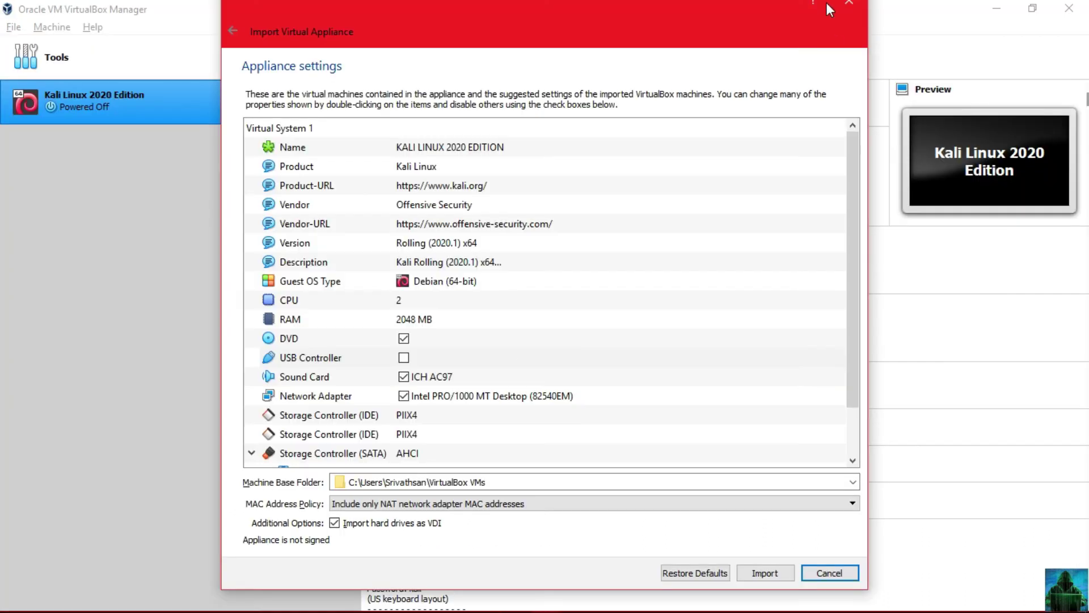
{"action": "left_click", "coordinate": [847, 580]}
{"action": "key", "text": "alt+Tab"}
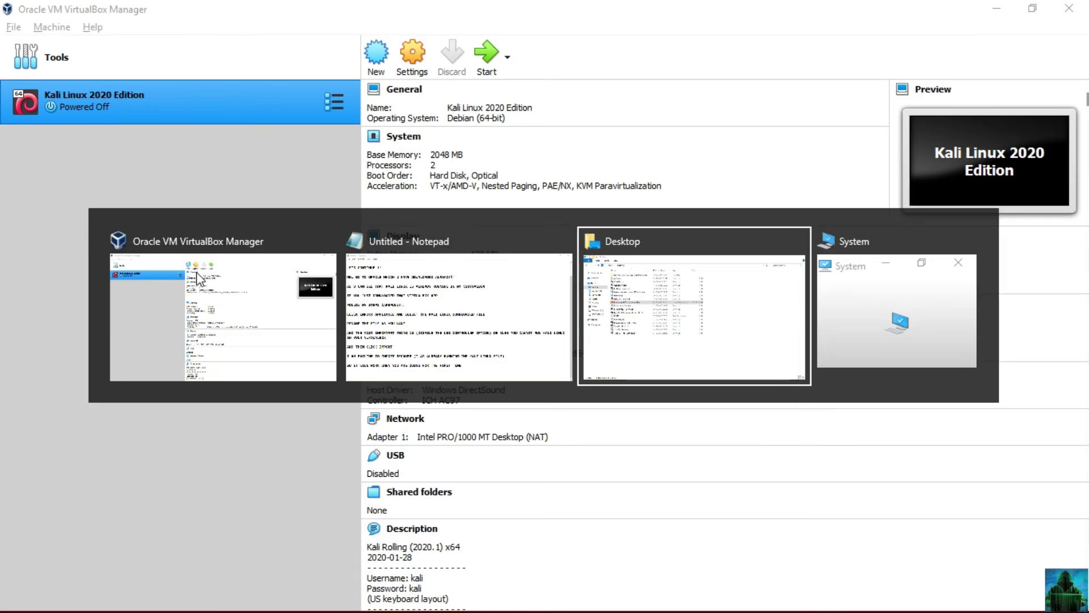
{"action": "type", "text": "AFTER IM"}
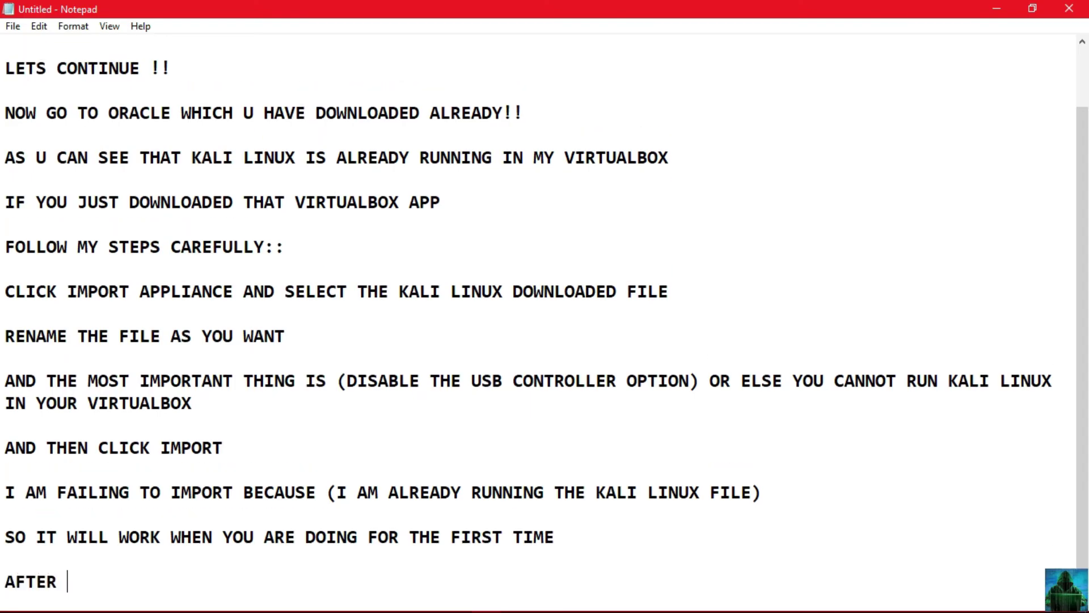
{"action": "key", "text": "BackSpace"}
{"action": "key", "text": "BackSpace"}
{"action": "type", "text": "GETTING "}
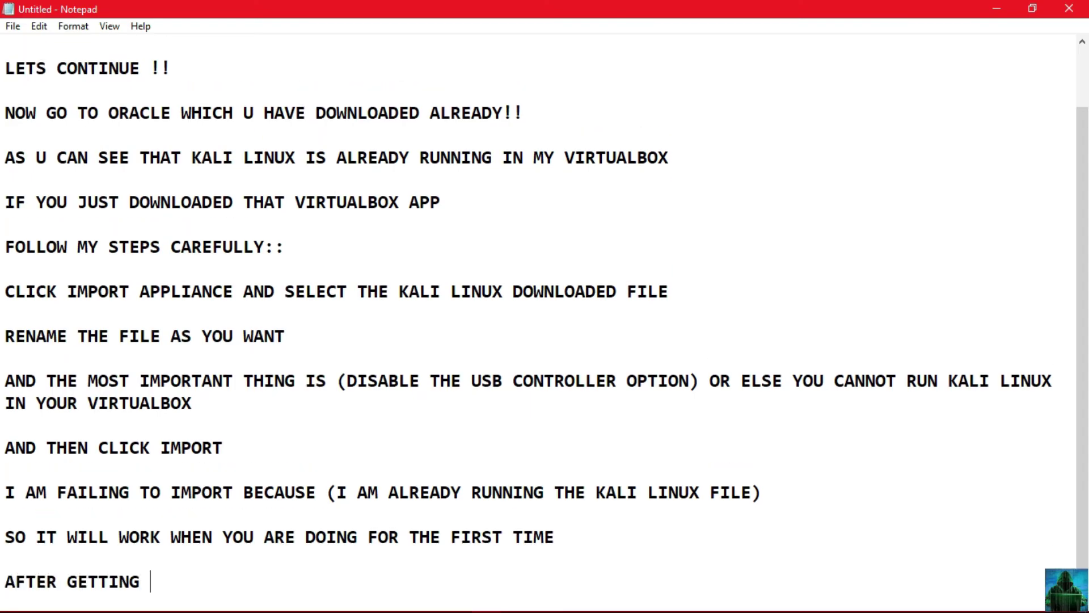
{"action": "type", "text": "IMPORTED"}
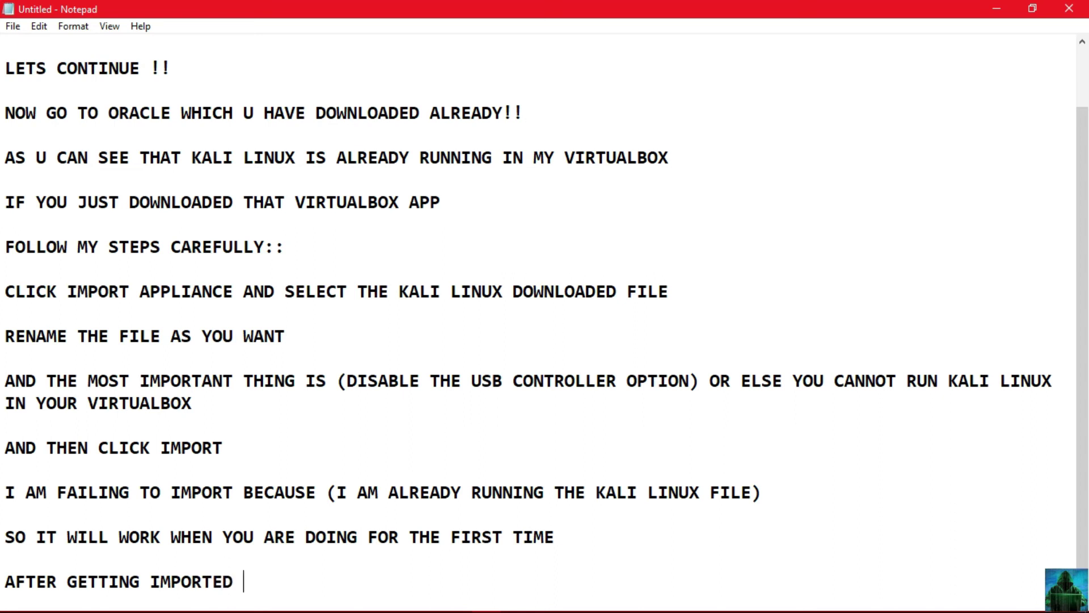
{"action": "type", "text": "YOU WILL SEE THIS MENU"}
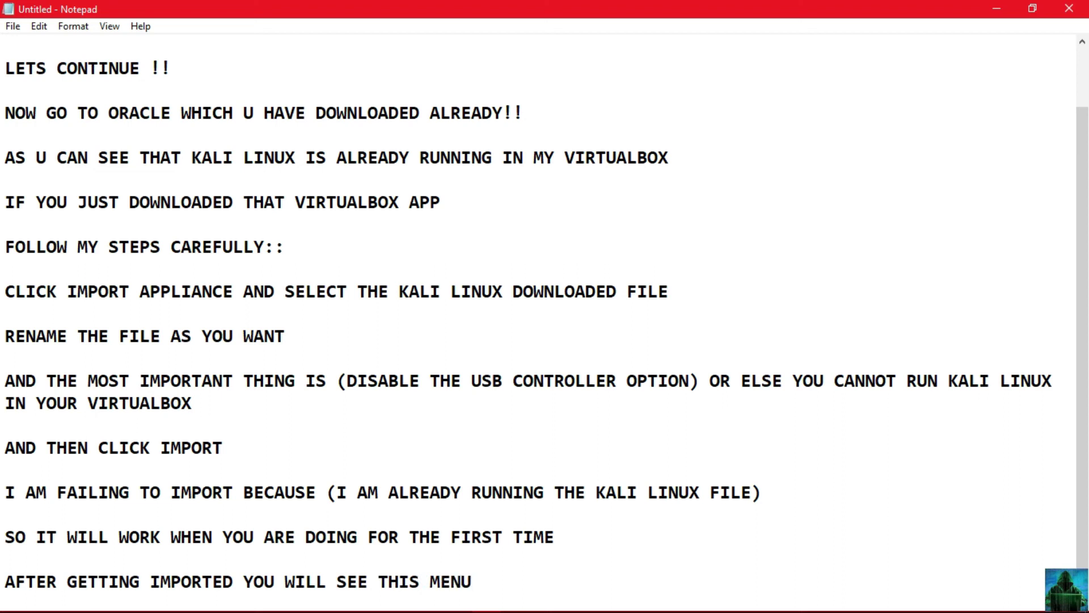
Check the machine's USB setting in VirtualBox, append ", AS U CAN SEE THAT MY USB CONTROLLER OPTION IS DISABLED" in Notepad, and return to VirtualBox.
{"action": "key", "text": "alt+Tab"}
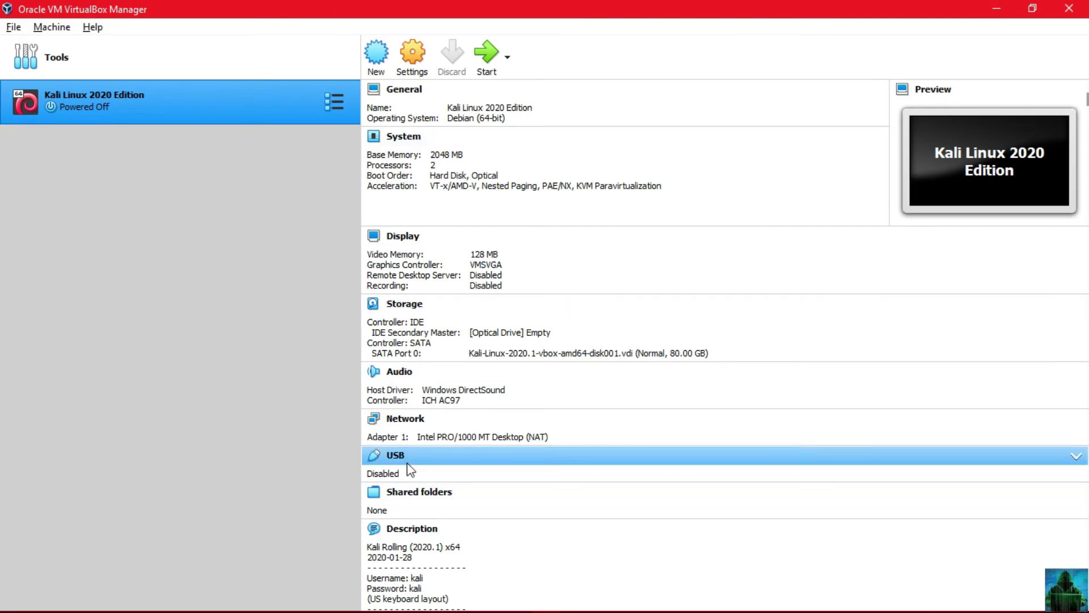
{"action": "key", "text": "alt+Tab"}
{"action": "type", "text": ", AS "}
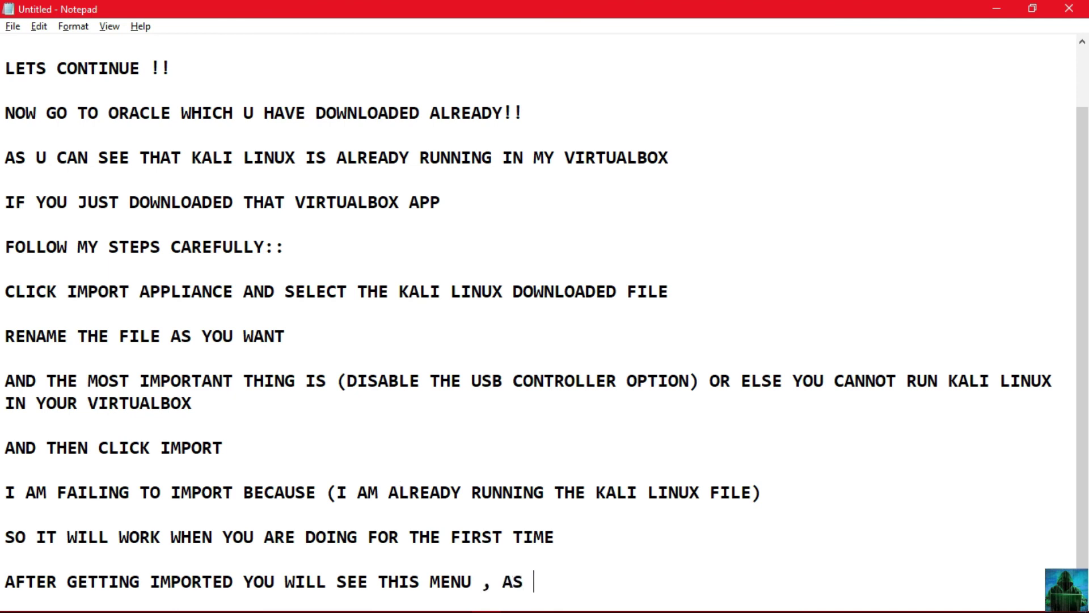
{"action": "type", "text": "U CAN SEE THAT "}
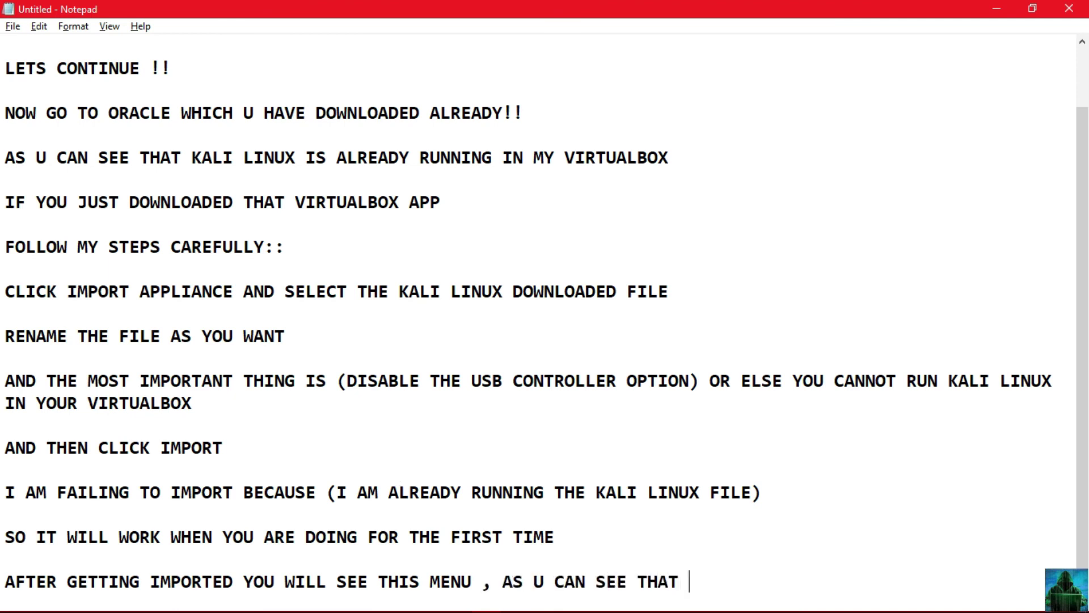
{"action": "type", "text": "MY USB CO"}
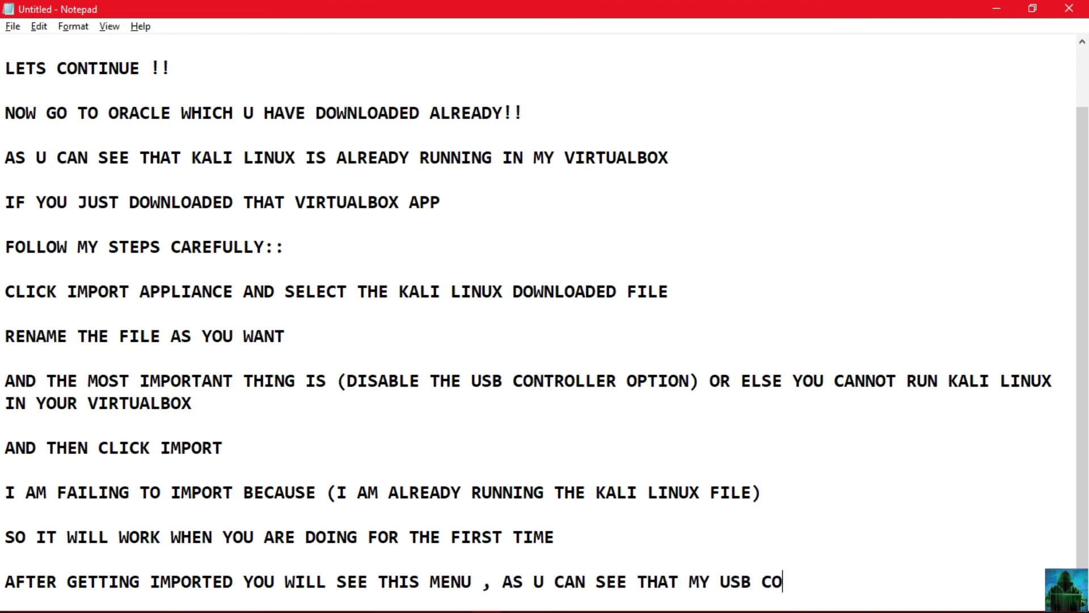
{"action": "type", "text": "NTROLLER OPTION IS"}
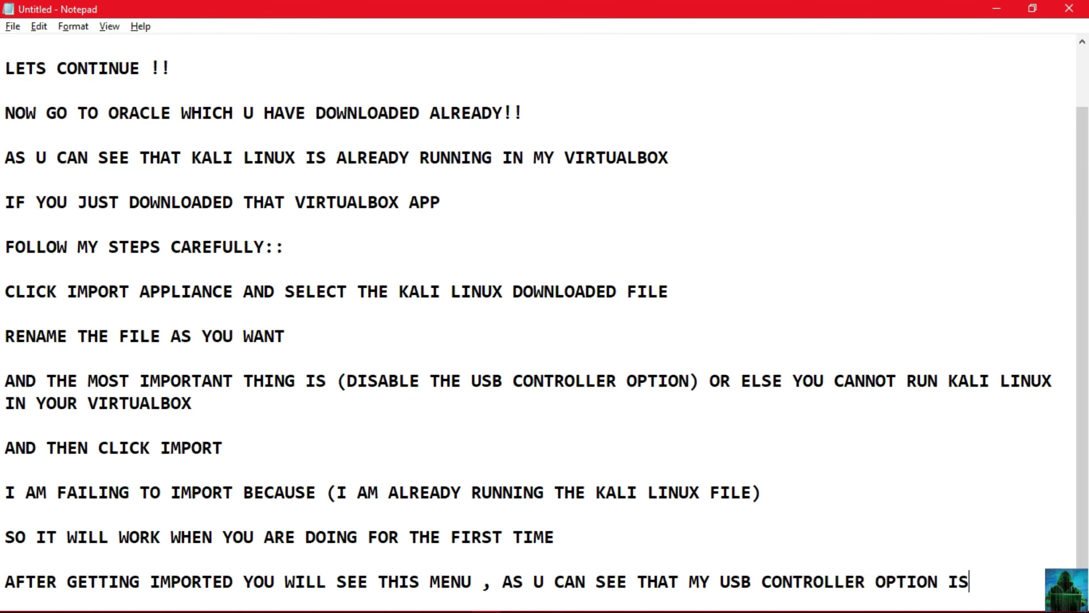
{"action": "type", "text": " DISABL"}
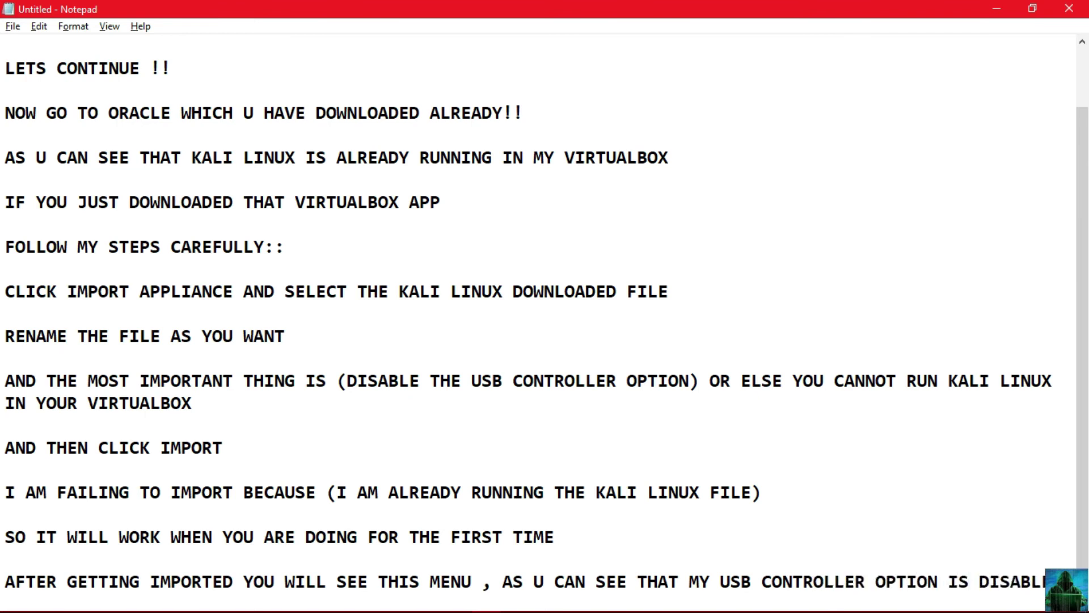
{"action": "type", "text": "ED"}
{"action": "key", "text": "Return"}
{"action": "key", "text": "Return"}
{"action": "key", "text": "alt+Tab"}
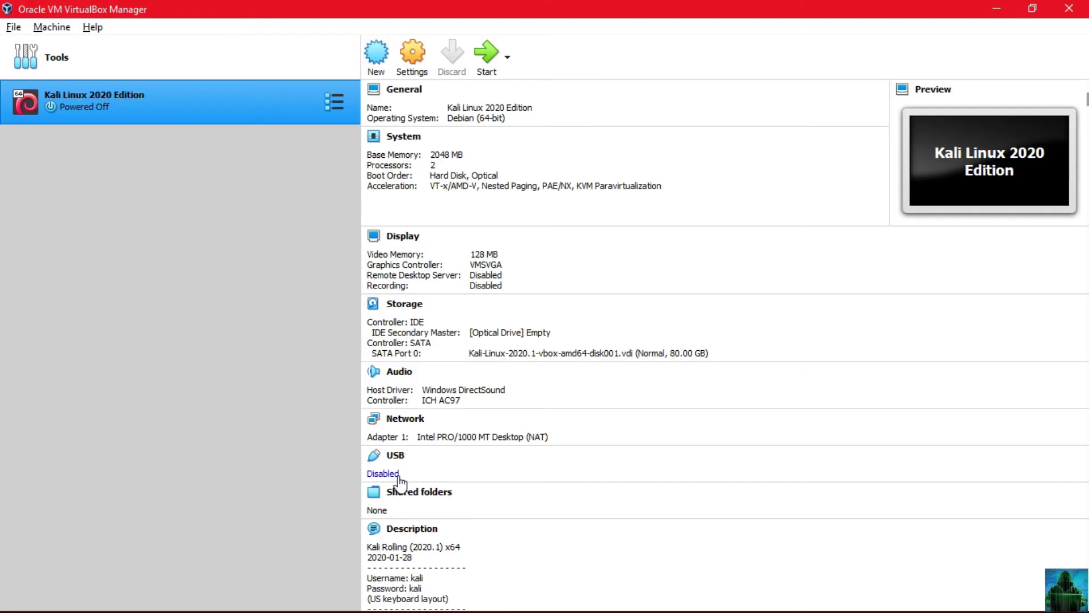
Switch to Notepad and add the line "NOW CLICK START, THE KALI LINUX WILL OPEN NOW".
{"action": "key", "text": "alt+Tab"}
{"action": "type", "text": "NOW CLICK START, THE KA"}
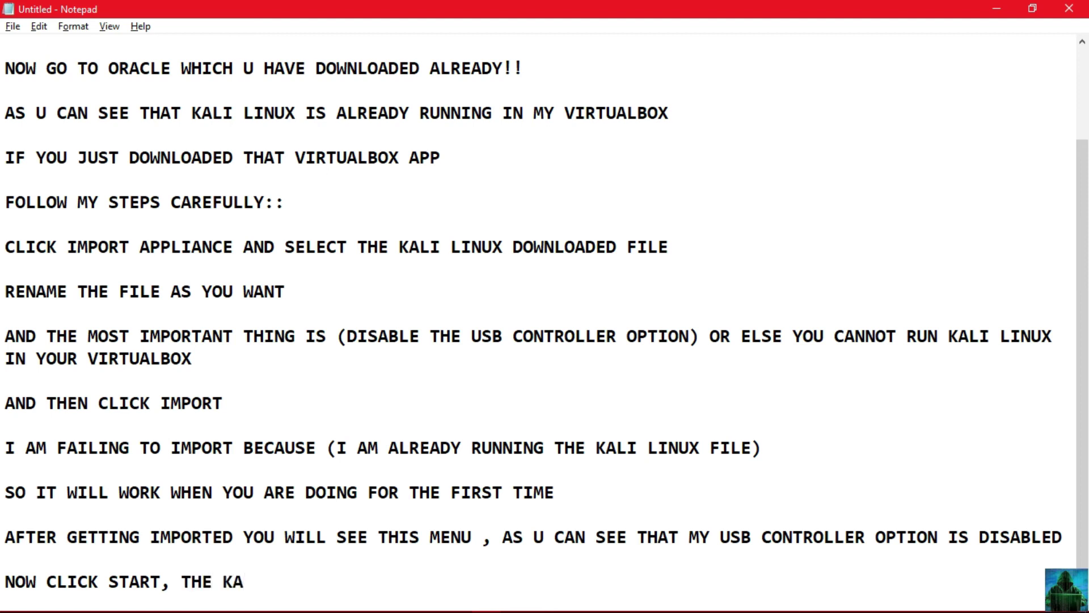
{"action": "type", "text": "LI LINUX WILL"}
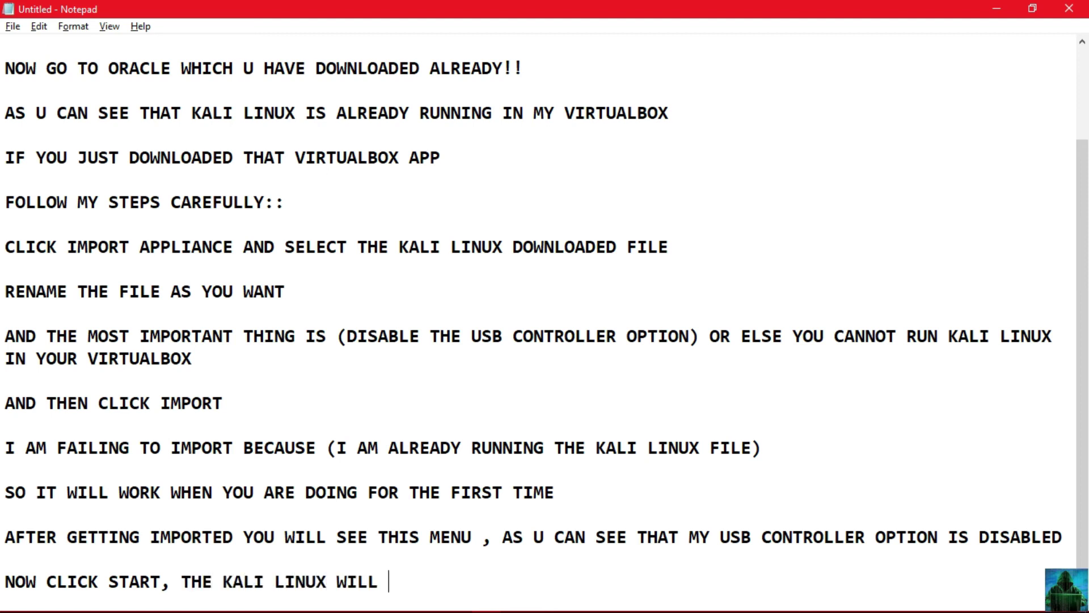
{"action": "type", "text": " OPEN NO"}
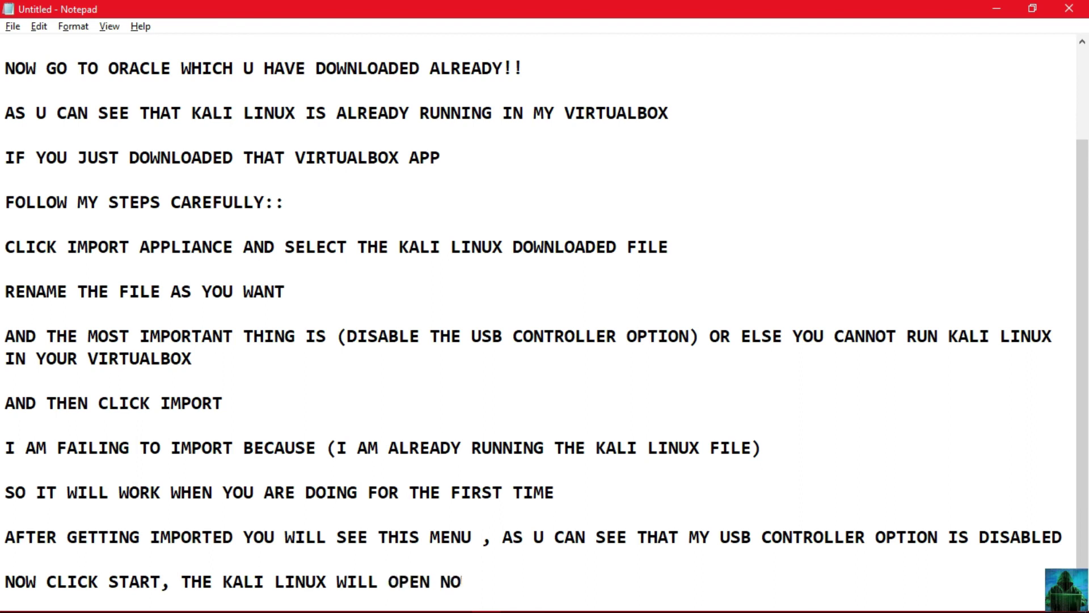
{"action": "type", "text": "W"}
{"action": "key", "text": "Return"}
Switch to VirtualBox, start the Kali Linux 2020 Edition machine, and bring its window to the front.
{"action": "key", "text": "alt+Tab"}
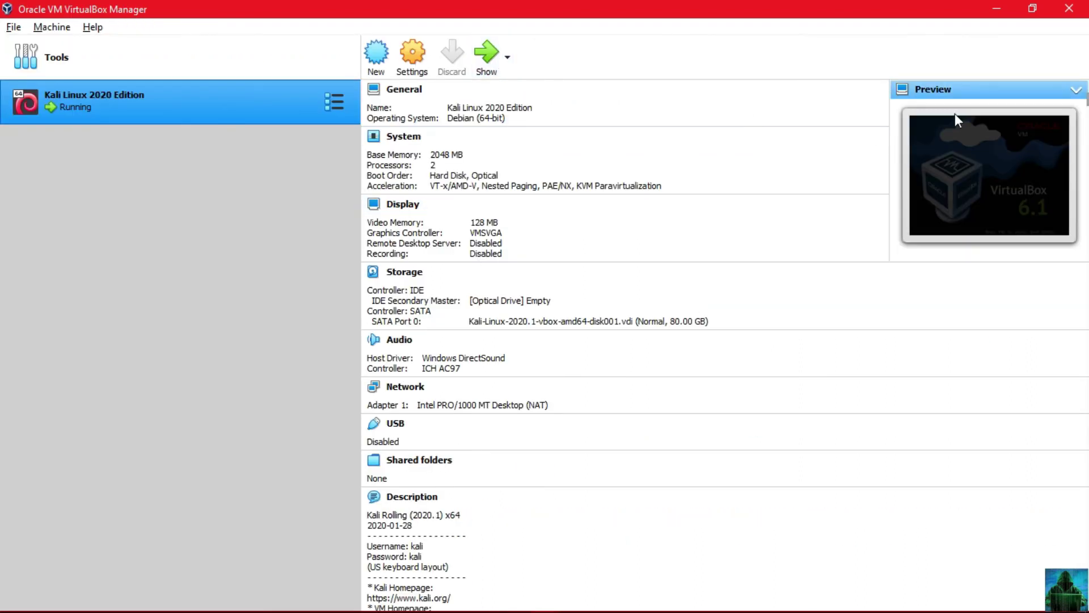
{"action": "right_click", "coordinate": [981, 94]}
{"action": "left_click", "coordinate": [957, 181]}
{"action": "left_click", "coordinate": [575, 598]}
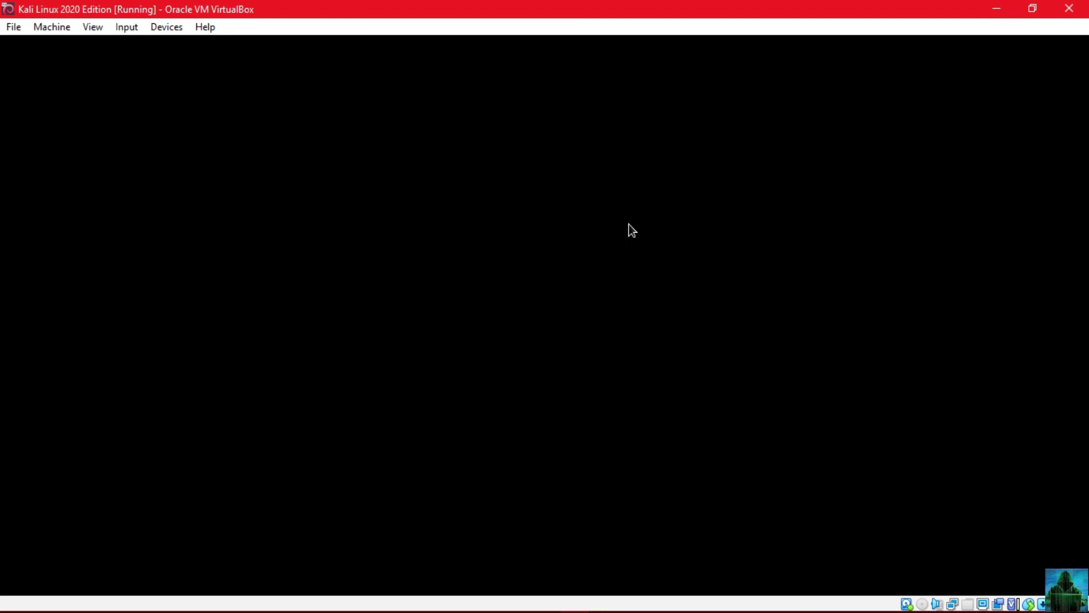
Return to Notepad and add a note line stating the default username and password for Kali Linux, followed by a blank line.
{"action": "key", "text": "alt+Tab"}
{"action": "key", "text": "alt+Tab"}
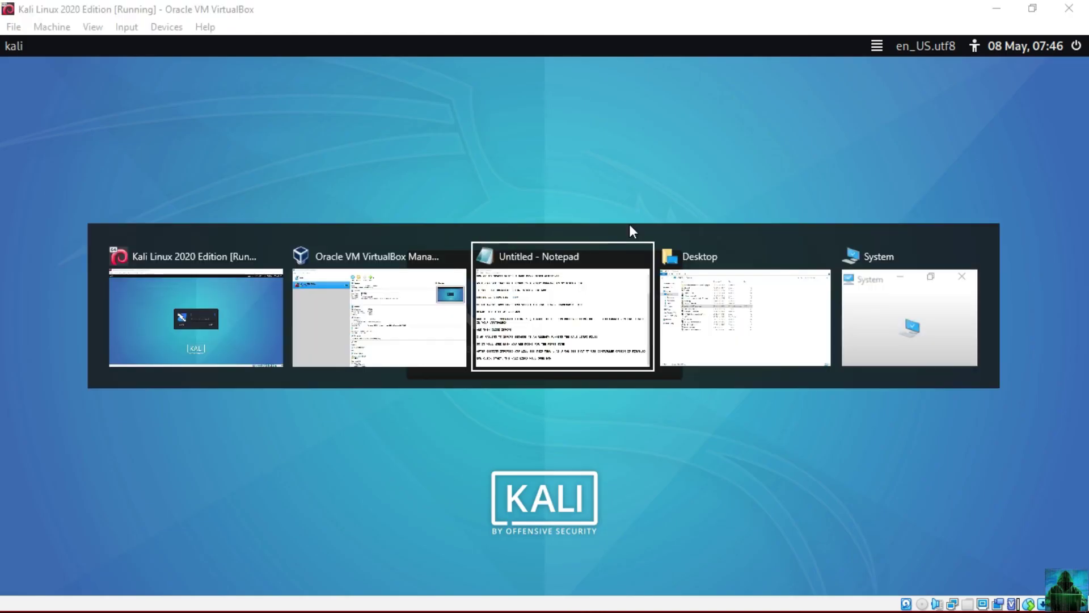
{"action": "type", "text": "THE DEFAILT"}
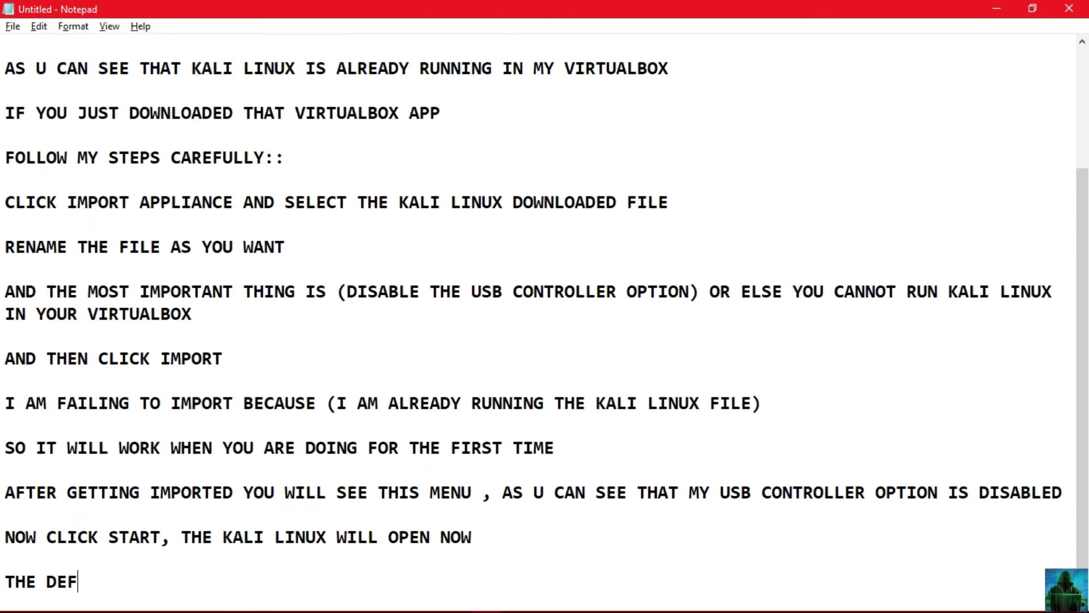
{"action": "key", "text": "BackSpace"}
{"action": "key", "text": "BackSpace"}
{"action": "key", "text": "BackSpace"}
{"action": "type", "text": "ULT USERNAME AND PASS"}
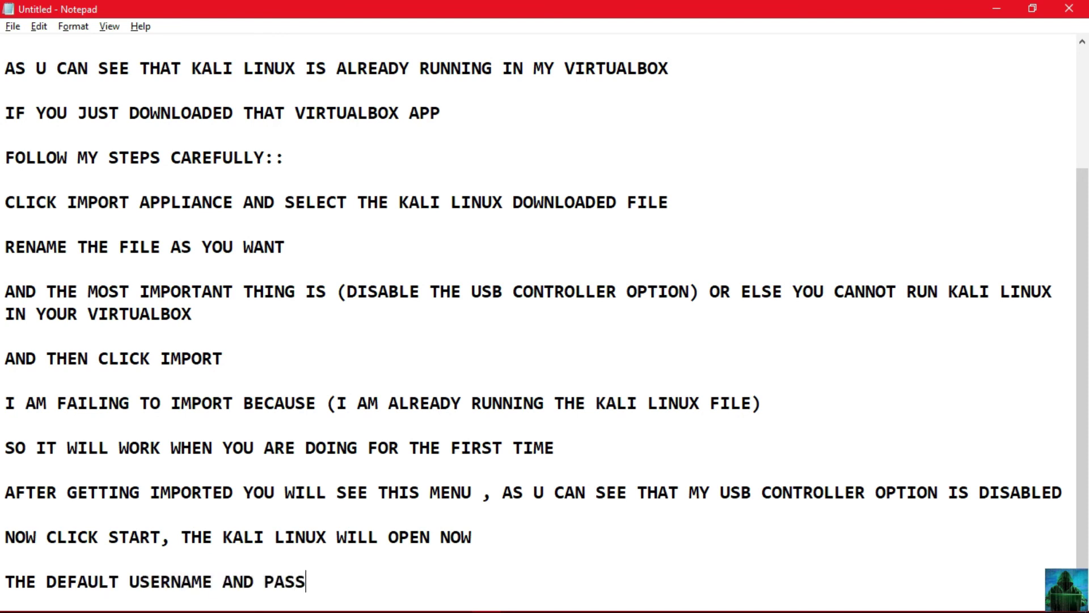
{"action": "type", "text": "WORD FOR KALI LI"}
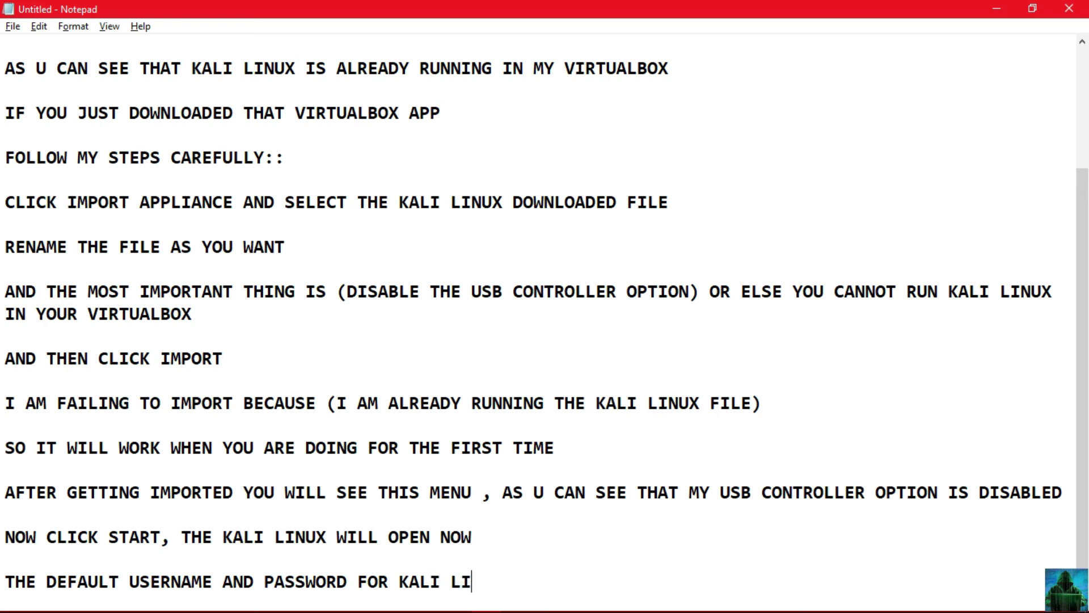
{"action": "type", "text": "NUX IS (KALI)"}
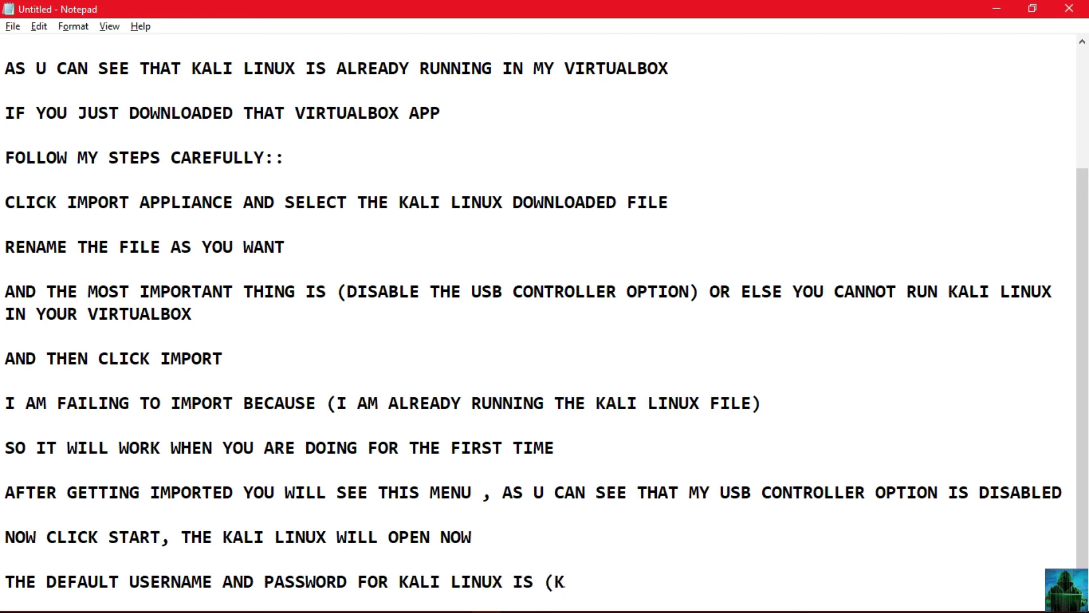
{"action": "key", "text": "Return"}
{"action": "key", "text": "Return"}
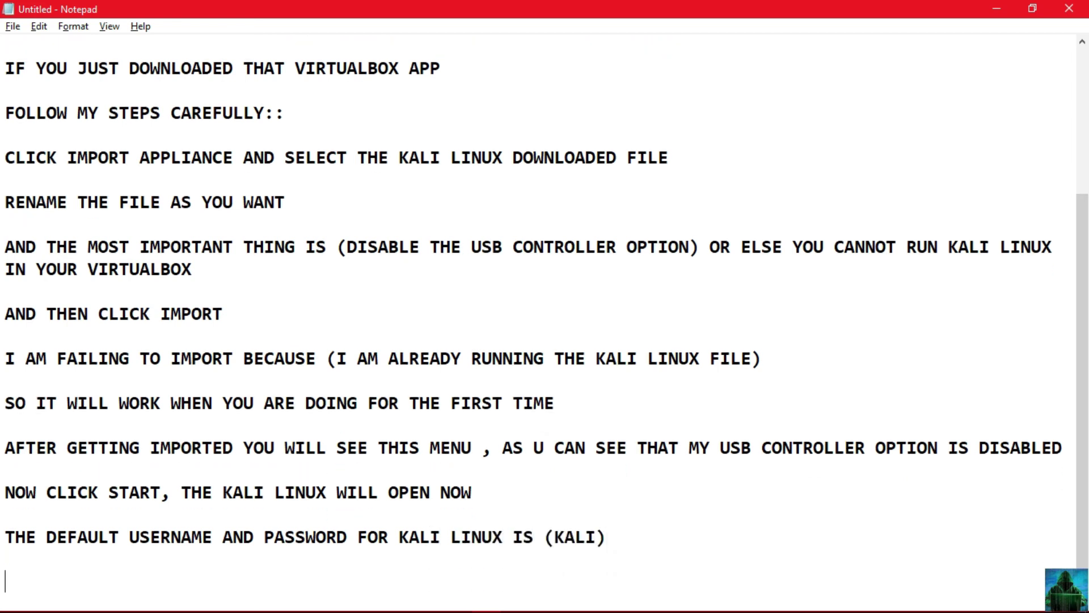
Add a second note line repeating the default Kali Linux username and password.
{"action": "type", "text": "SO KALI IS"}
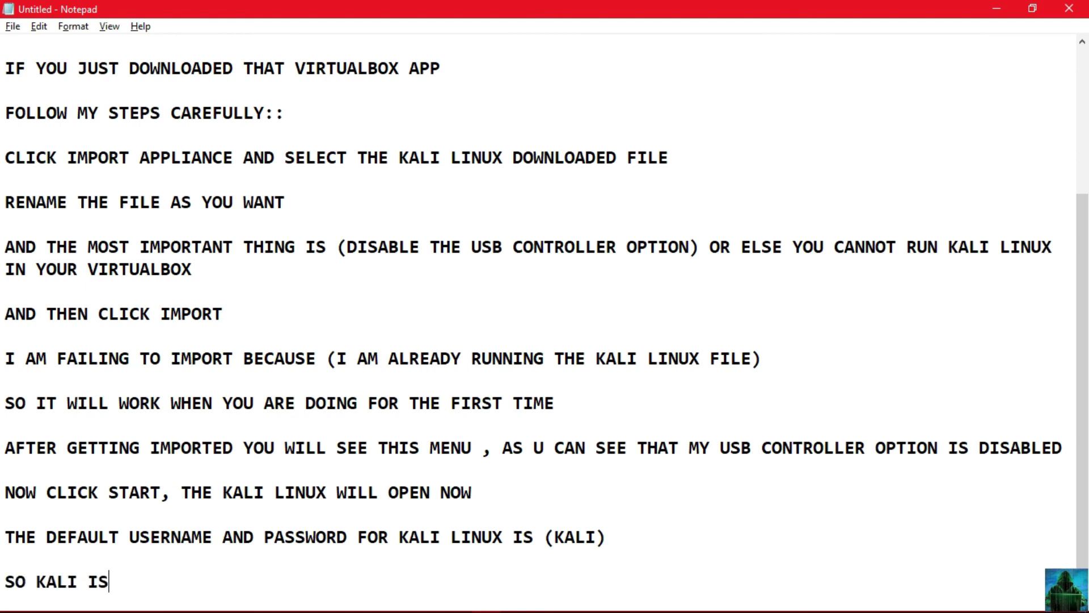
{"action": "type", "text": " THE DEFAULT USERNAME AND PASSWORD "}
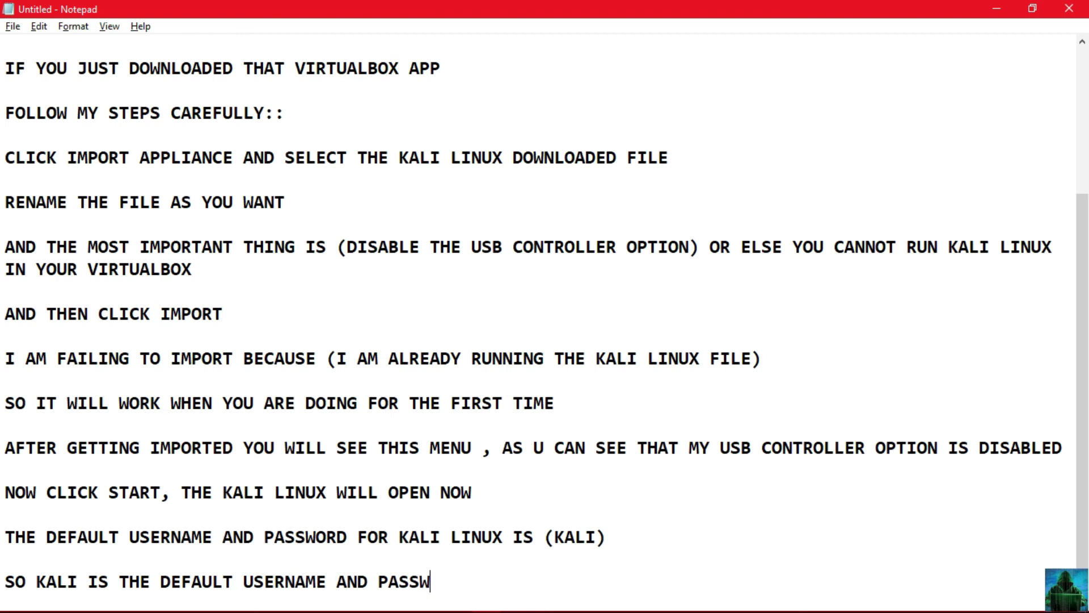
{"action": "type", "text": "FOR KALI LINUX"}
{"action": "key", "text": "Return"}
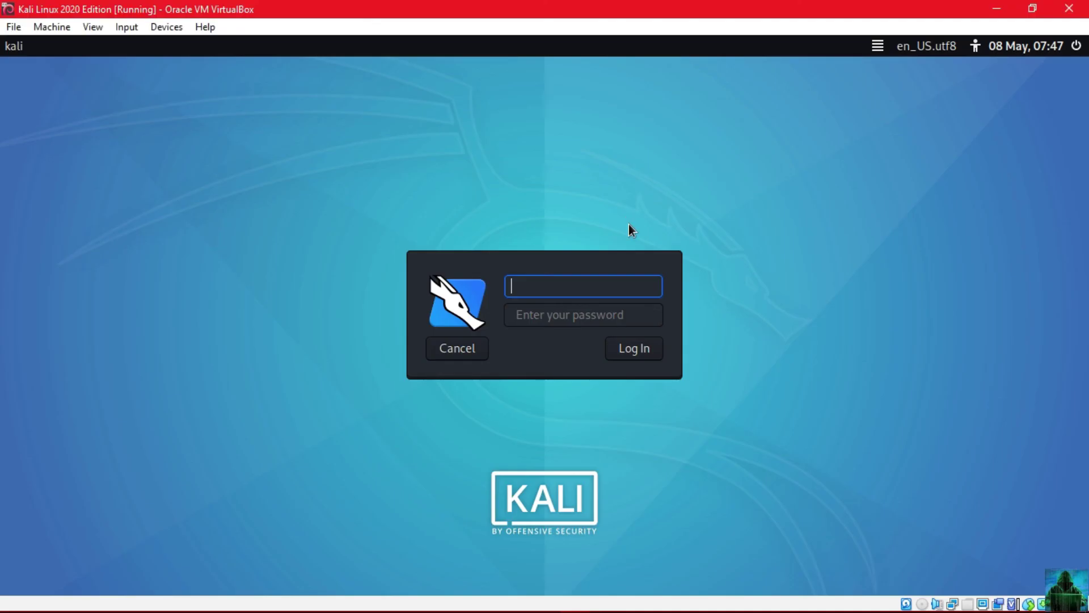
Log in to the Kali Linux machine with the default username and the account password.
{"action": "type", "text": "kali"}
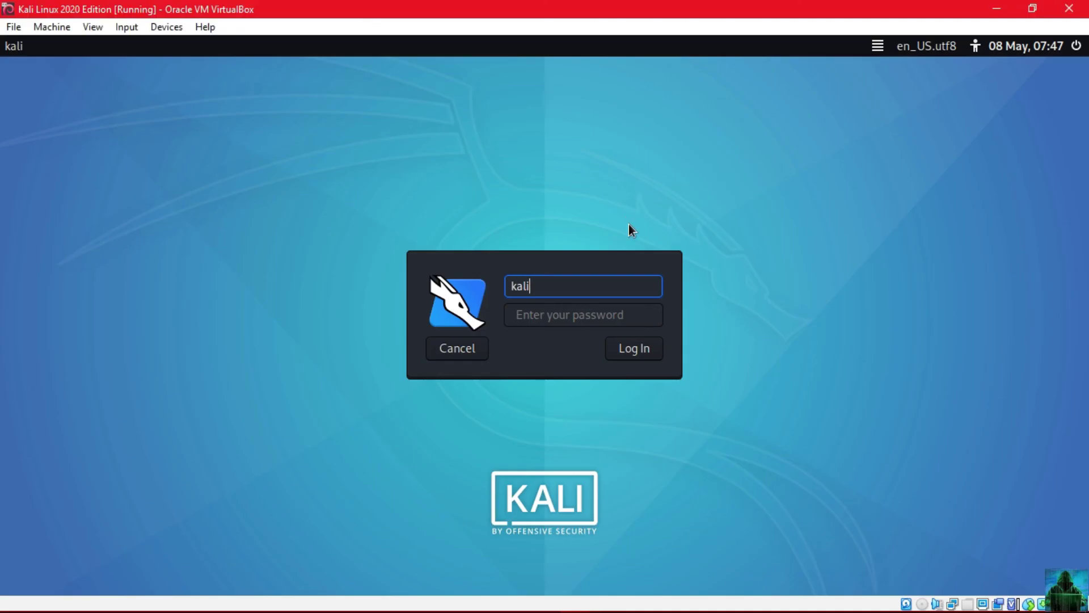
{"action": "key", "text": "Tab"}
{"action": "type", "text": "kali"}
{"action": "key", "text": "Return"}
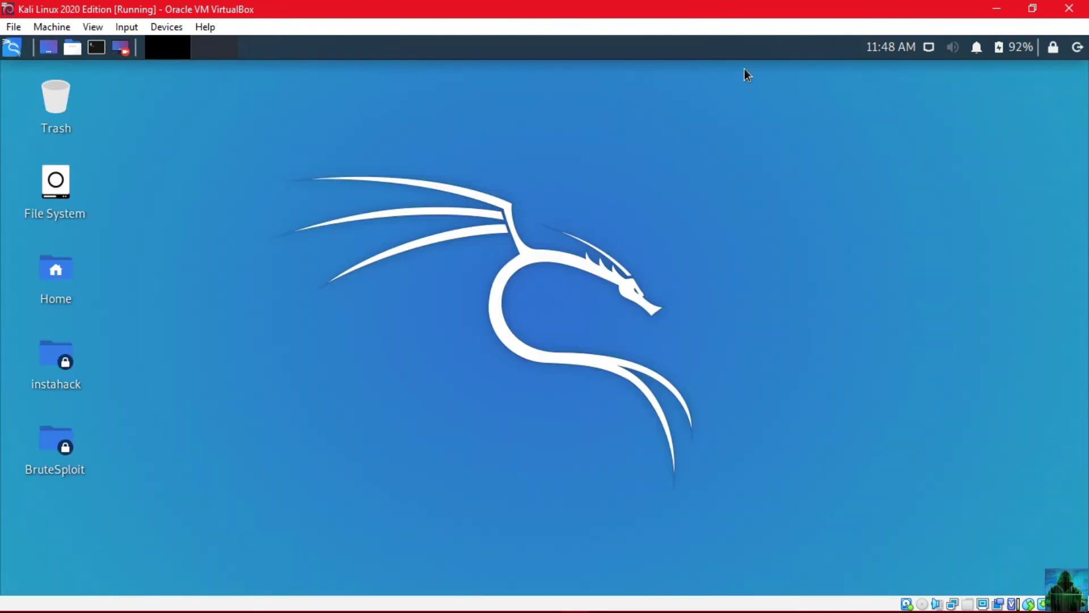
Look through the Kali applications menu, open the VulnHub entry, and close the Firefox window.
{"action": "key", "text": "super"}
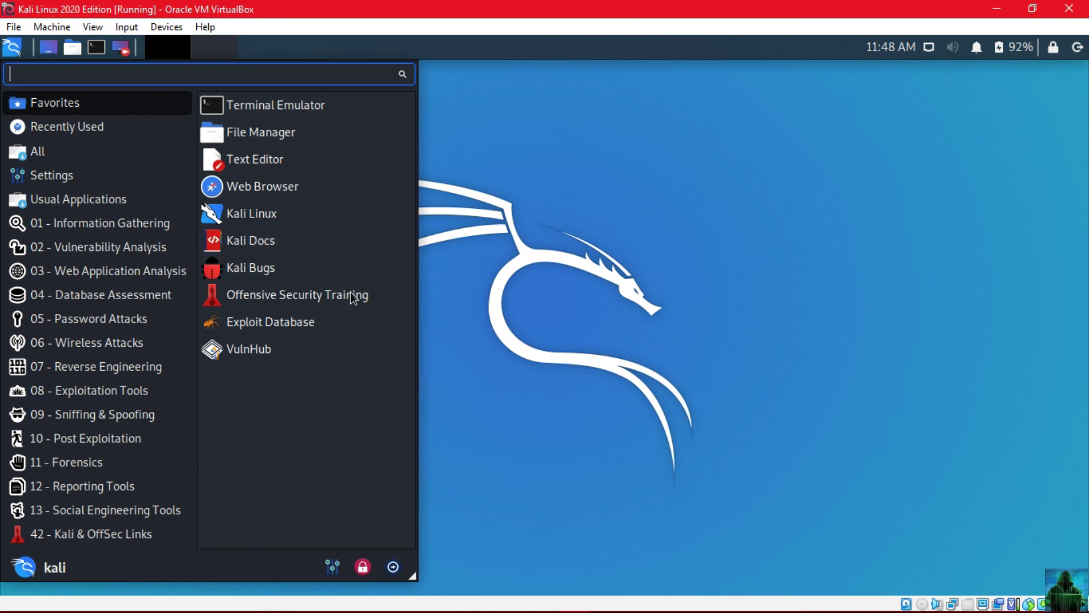
{"action": "left_click", "coordinate": [275, 192]}
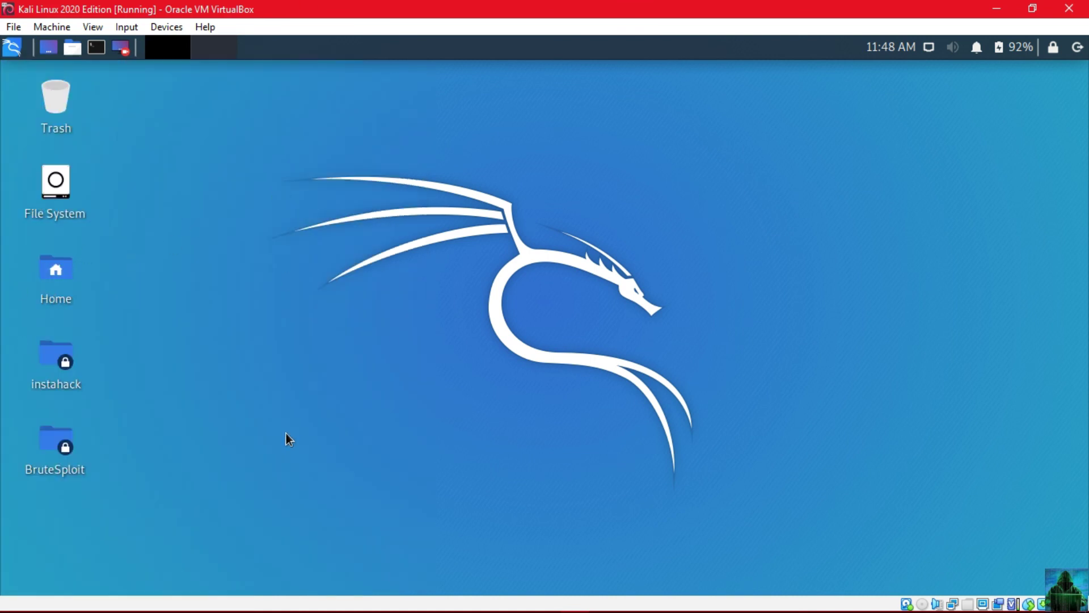
{"action": "key", "text": "super"}
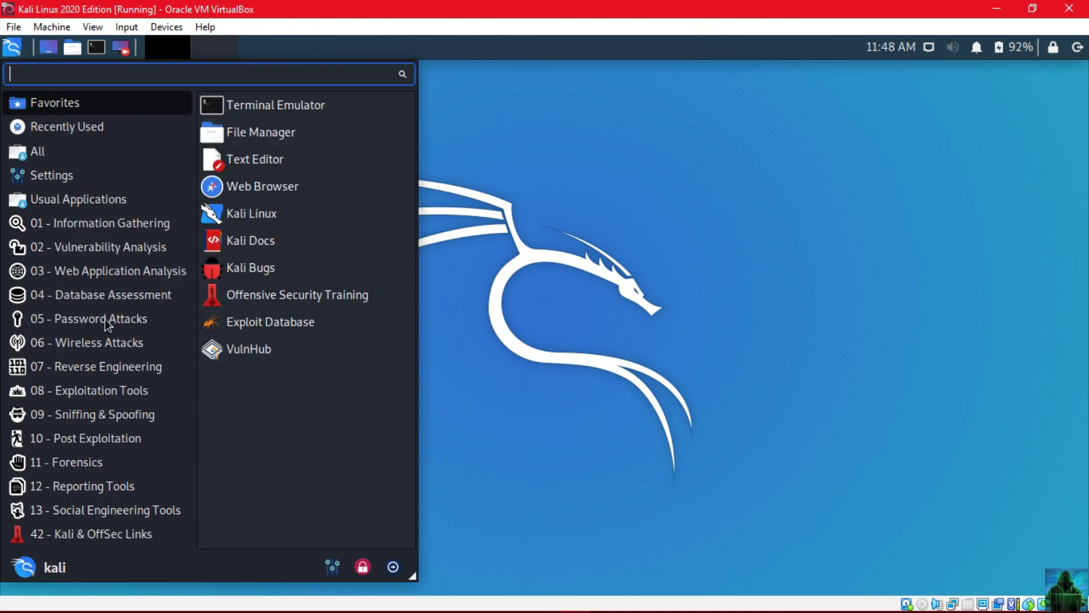
{"action": "left_click", "coordinate": [212, 348]}
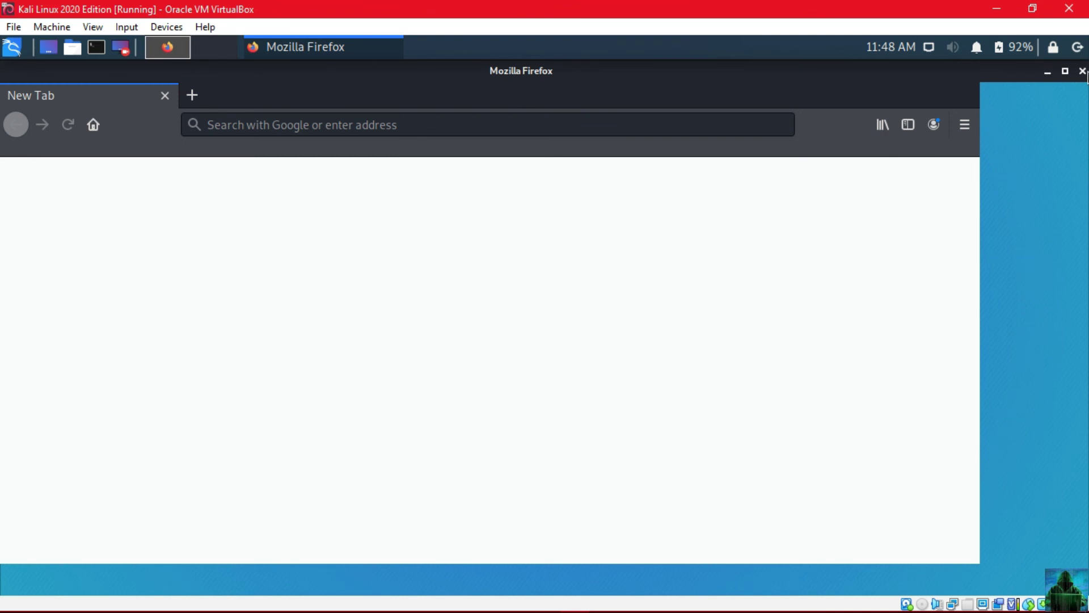
{"action": "left_click", "coordinate": [1082, 71]}
Switch to Notepad and add the line "NOW KALI LINUX IS RUNNING IN MY VIRTUALBOX!!" below the login notes, followed by a blank line.
{"action": "left_click", "coordinate": [494, 600]}
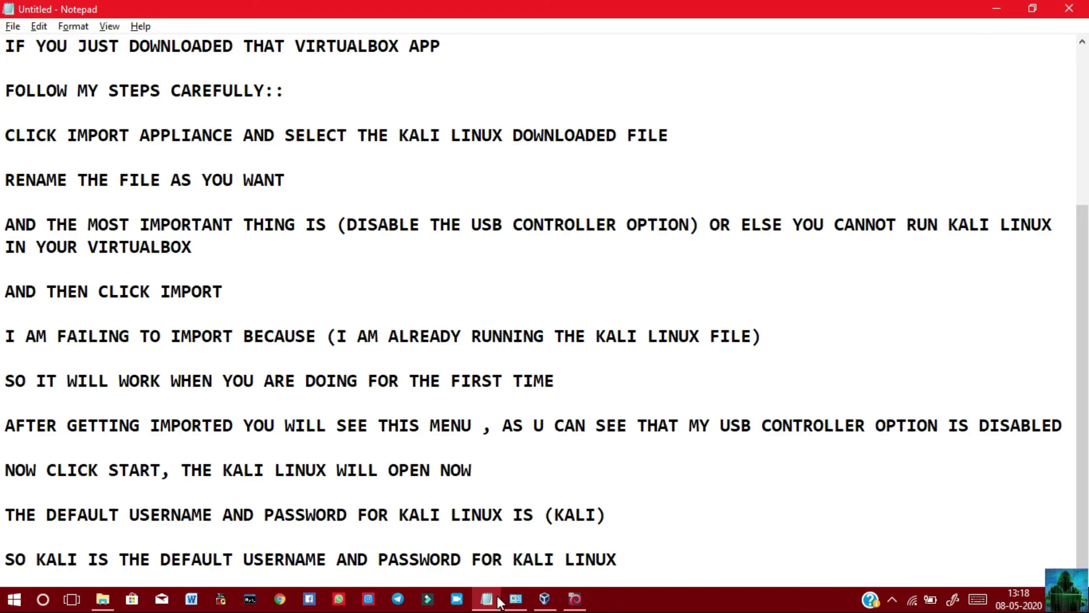
{"action": "scroll", "coordinate": [498, 601], "scroll_direction": "down", "scroll_amount": 1}
{"action": "key", "text": "Return"}
{"action": "key", "text": "Return"}
{"action": "key", "text": "Return"}
{"action": "key", "text": "Return"}
{"action": "key", "text": "Return"}
{"action": "key", "text": "Return"}
{"action": "key", "text": "Return"}
{"action": "key", "text": "Return"}
{"action": "key", "text": "Return"}
{"action": "key", "text": "Return"}
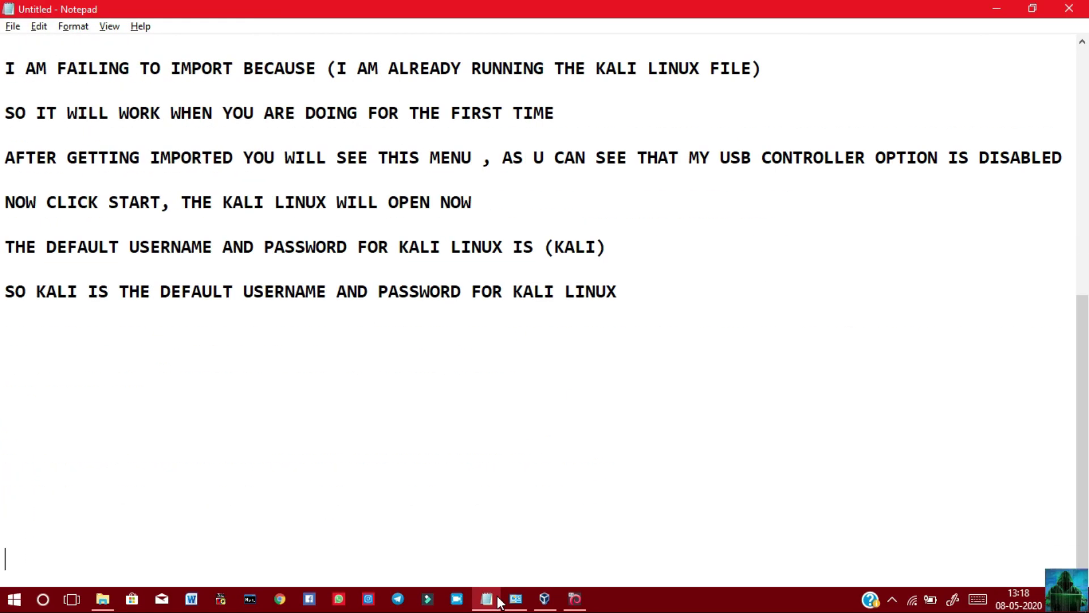
{"action": "type", "text": "U"}
{"action": "key", "text": "BackSpace"}
{"action": "key", "text": "BackSpace"}
{"action": "type", "text": "NOW KALI LINUX IS RU"}
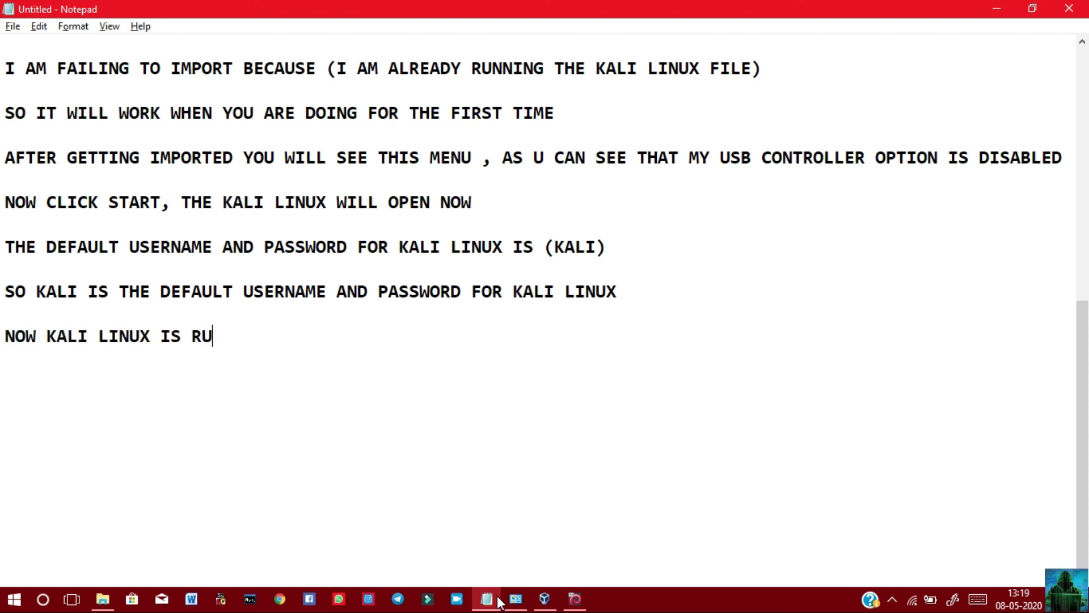
{"action": "type", "text": "NNING IN MY"}
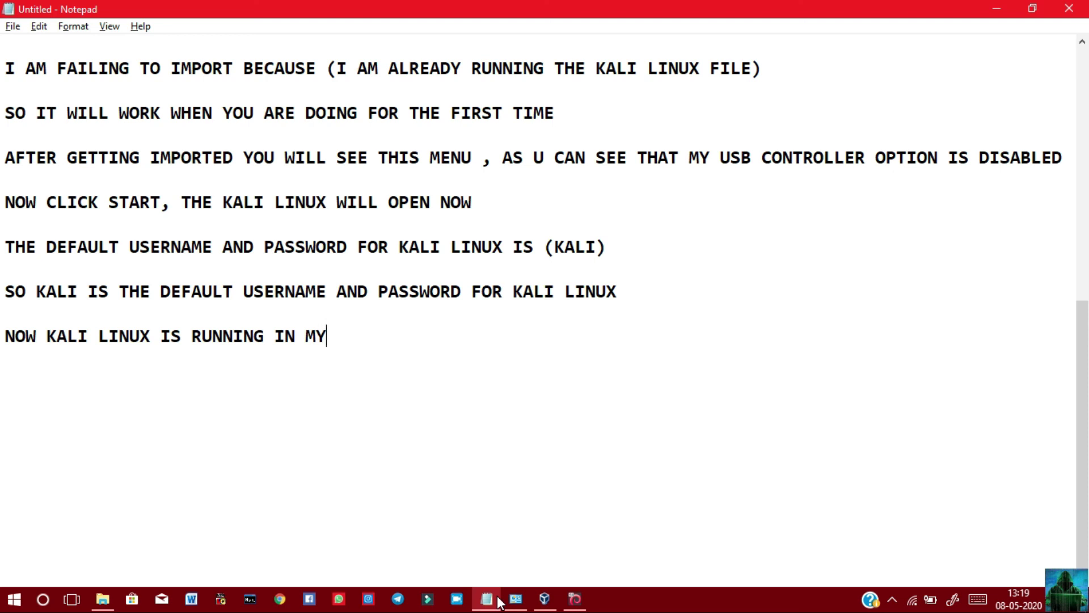
{"action": "type", "text": " VIRTUALBOX"}
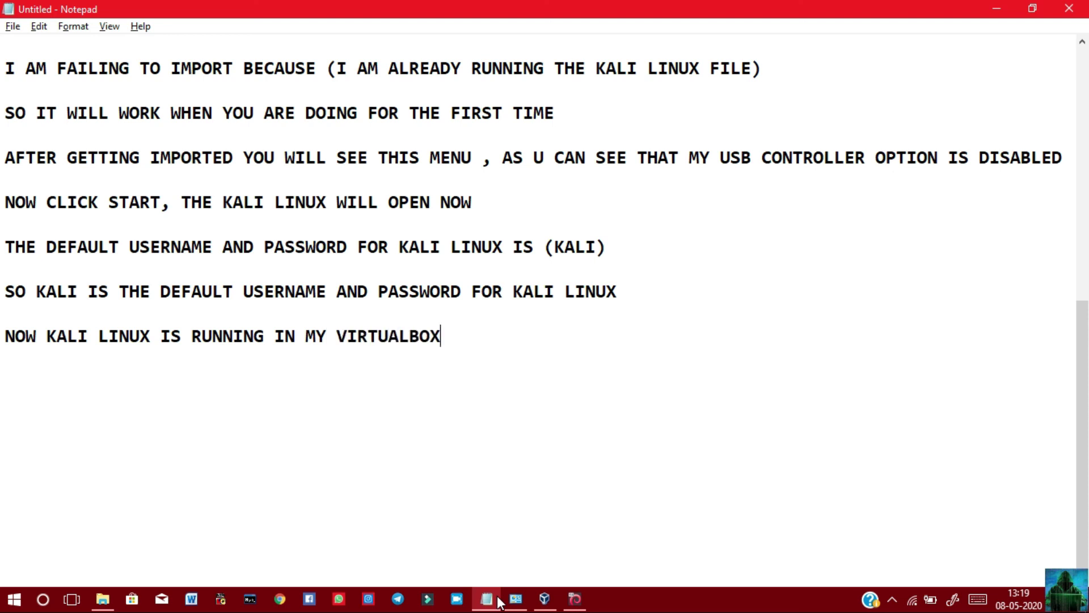
{"action": "type", "text": "!!"}
{"action": "key", "text": "Return"}
{"action": "key", "text": "Return"}
Add the note line "THIS METHOD WORKS 100% IF YOU FOLLOW THESE STEPS CORRECTLY", followed by a blank line.
{"action": "type", "text": "THIS METHOD WORKD"}
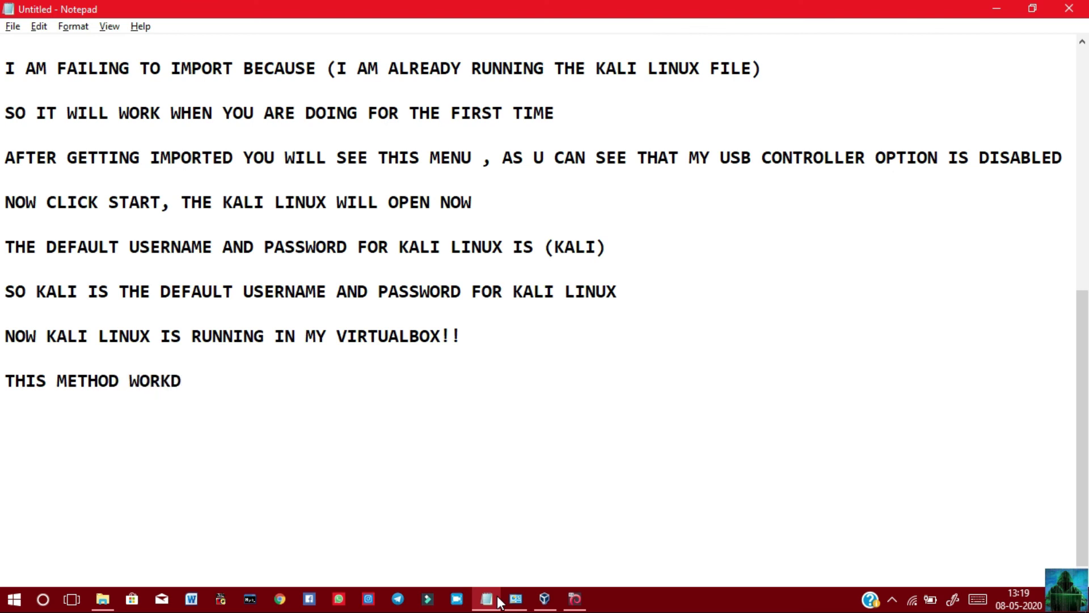
{"action": "key", "text": "BackSpace"}
{"action": "type", "text": "S 100% IF YOU FOL"}
{"action": "key", "text": "BackSpace"}
{"action": "type", "text": "OLLOW THESE STEPS CORRECTLY"}
{"action": "key", "text": "Return"}
{"action": "key", "text": "Return"}
Add the closing line "SO THANKS FOR WATCHING AND PLS SUBSCRIBE TO MY CHANNEL!!!!".
{"action": "type", "text": "SO TH"}
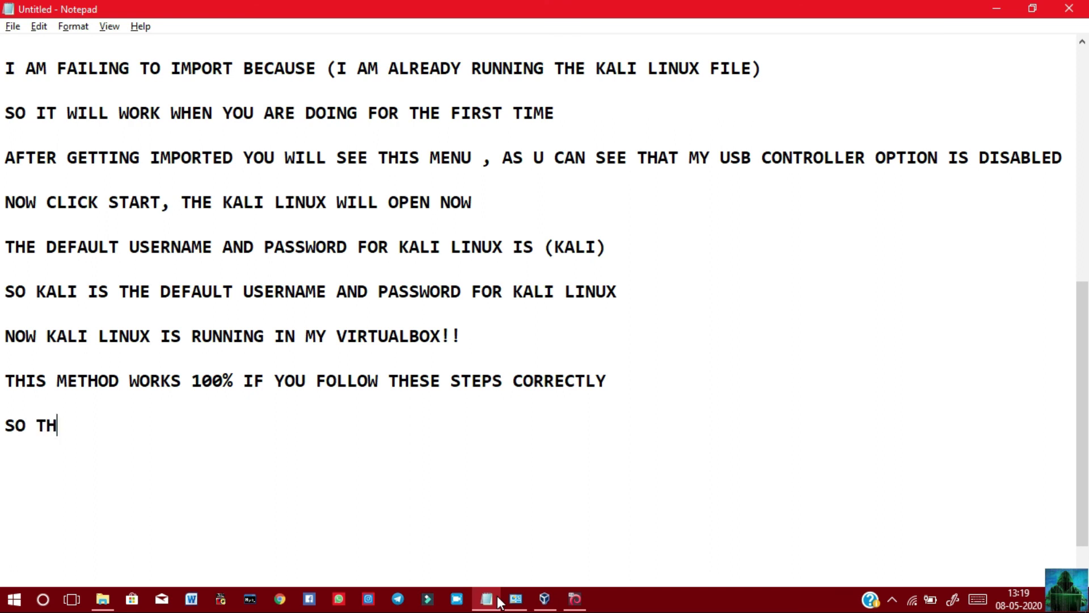
{"action": "type", "text": "ANKS FOR WAATCHING AND"}
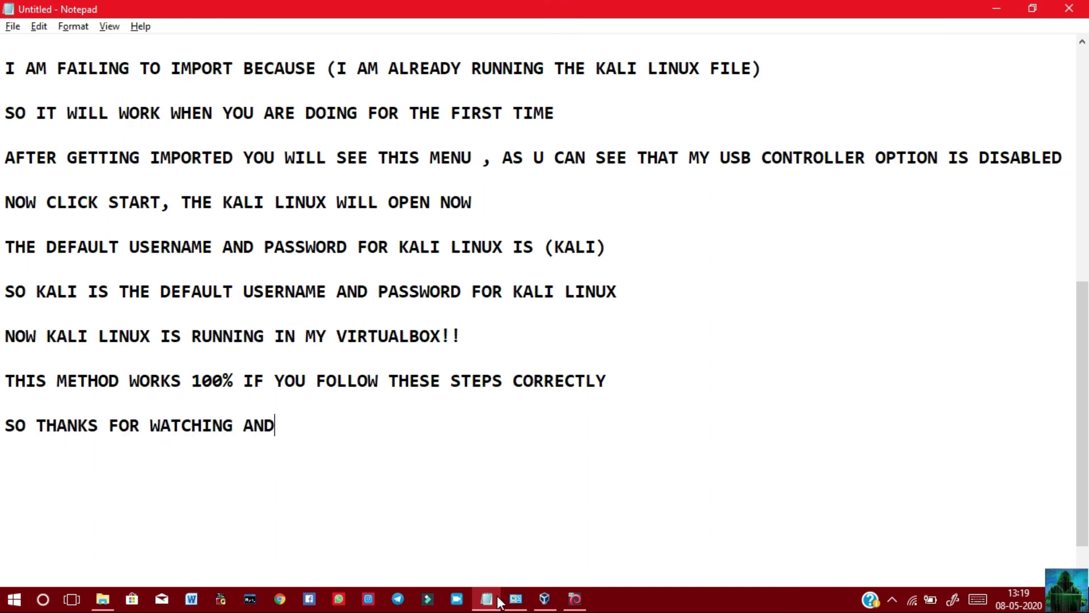
{"action": "type", "text": " PLS SUBSC"}
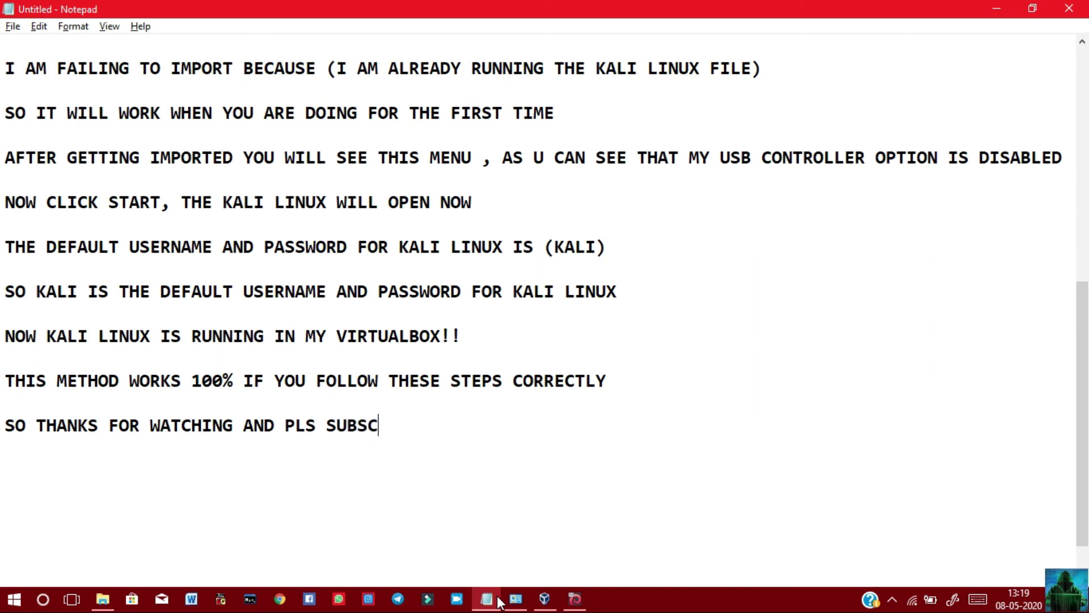
{"action": "type", "text": "RIBE TO MY CHANNEL!!!!"}
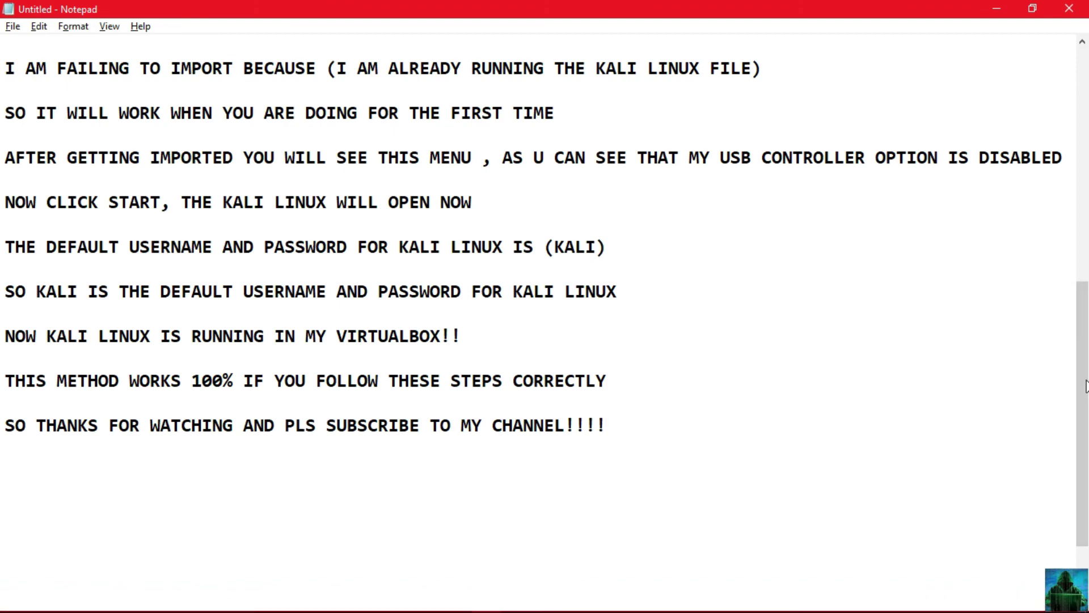
{"action": "left_click", "coordinate": [892, 599]}
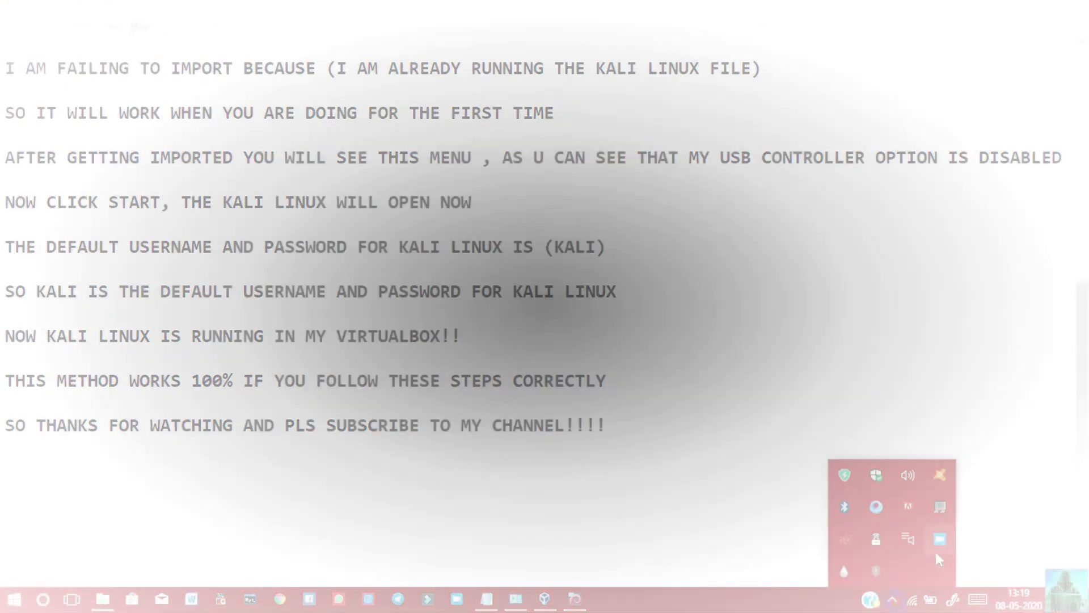